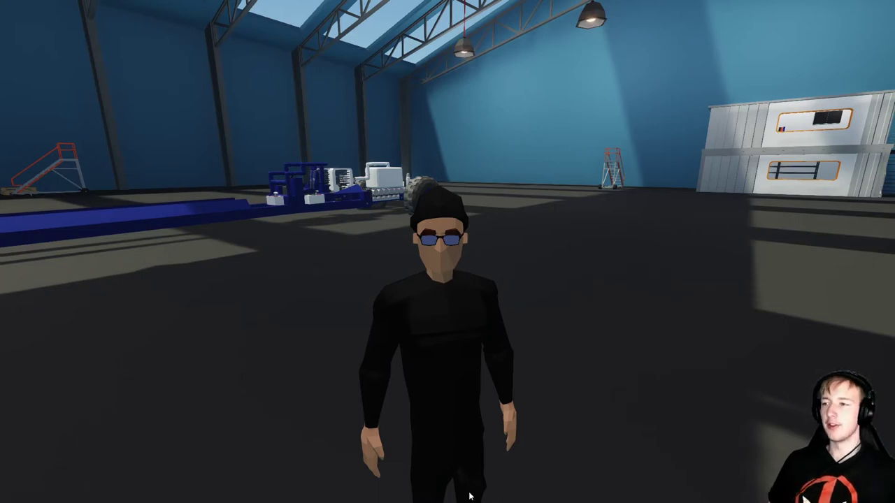
pyautogui.click(521, 294)
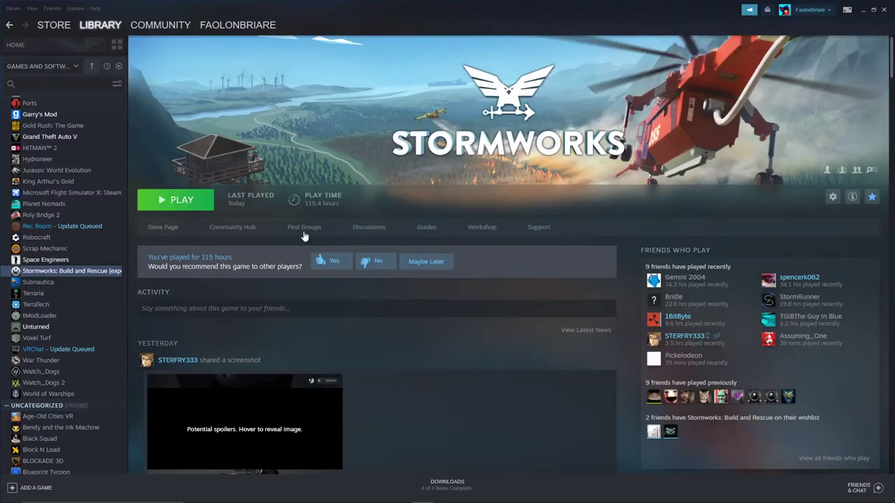
# In Steam, open the beta settings of Stormworks: Build and Rescue and opt into "experimental - Public Testing Branch"
pyautogui.rightClick(93, 271)
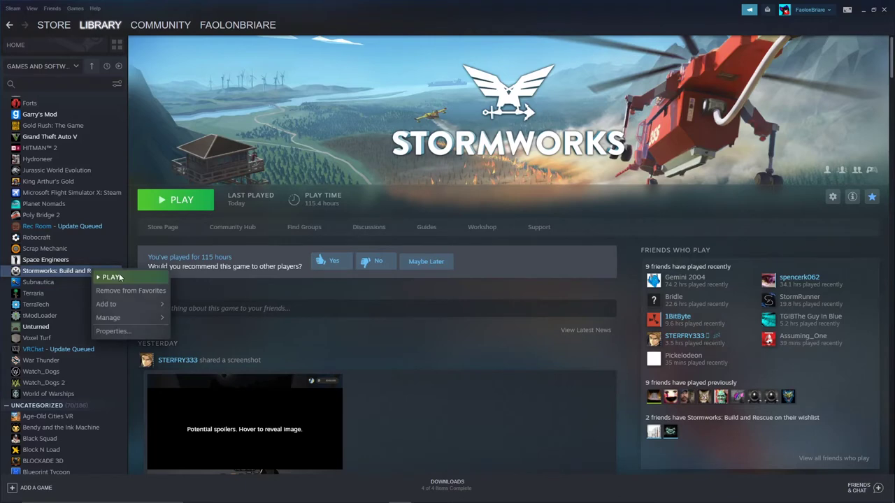
pyautogui.click(128, 331)
pyautogui.click(456, 124)
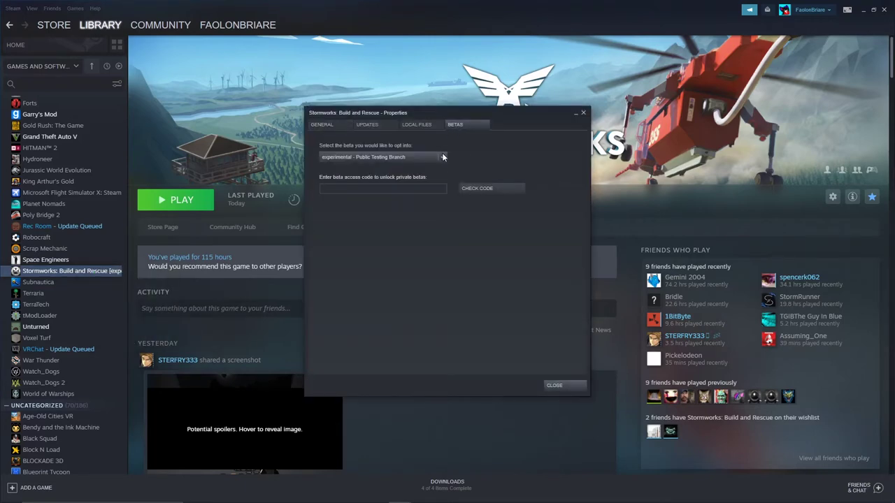
pyautogui.click(442, 156)
pyautogui.click(354, 180)
pyautogui.click(395, 158)
pyautogui.click(382, 179)
pyautogui.click(381, 159)
pyautogui.click(373, 168)
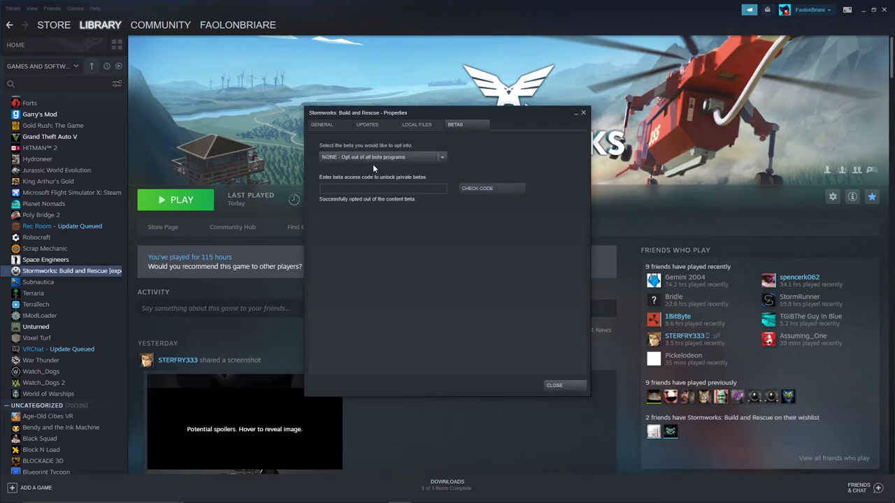
pyautogui.click(373, 160)
pyautogui.click(369, 180)
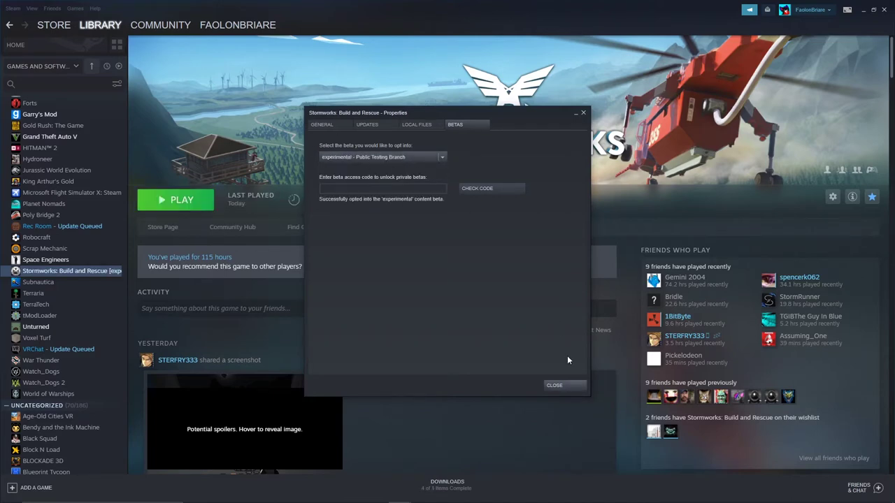
pyautogui.click(569, 385)
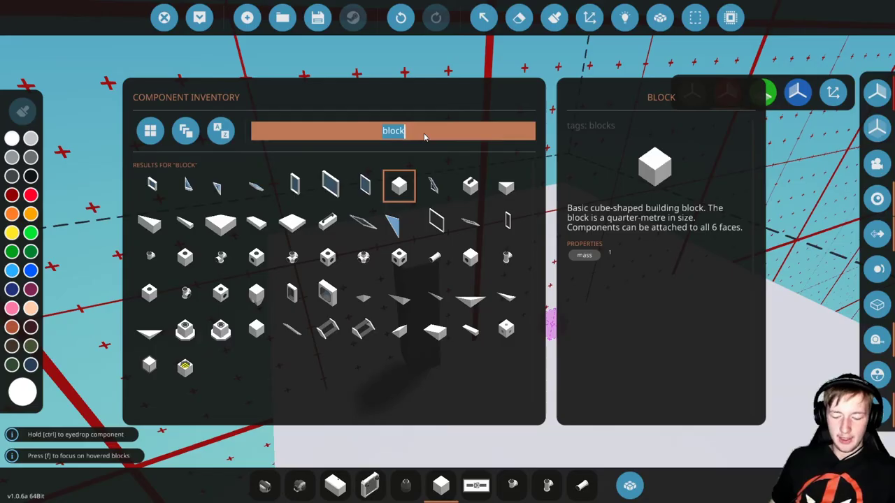
# Search the component inventory for "modu" and assign the third result and the Modular Engine Crankshaft to hotbar slots 1 and 2
pyautogui.write('modu')
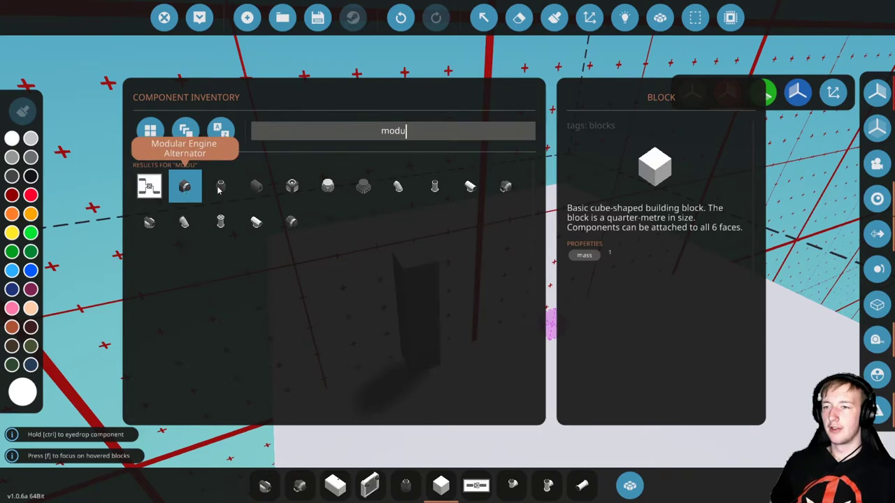
pyautogui.moveTo(220, 184); pyautogui.dragTo(269, 484)
pyautogui.click(292, 185)
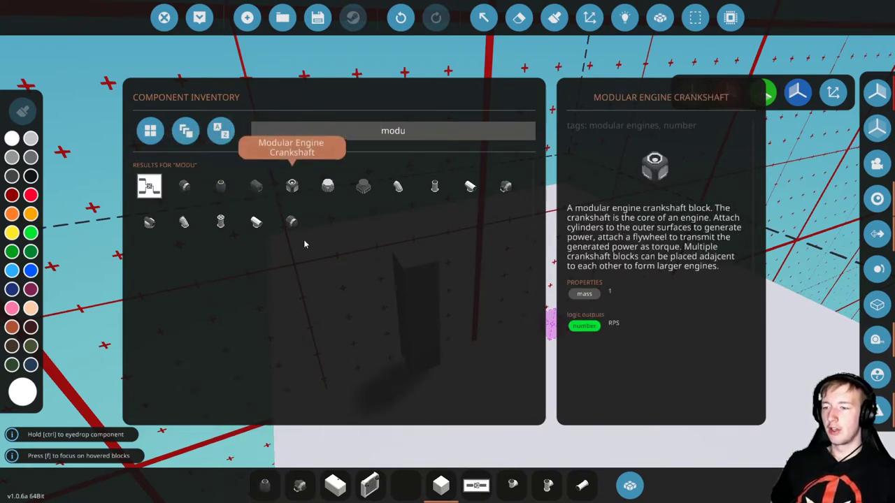
pyautogui.moveTo(304, 244); pyautogui.dragTo(299, 484)
# Assign the Modular Engine Cylinder (Straight) and the Modular Engine Drive Belt to hotbar slots 3 and 4, and close the inventory
pyautogui.click(327, 183)
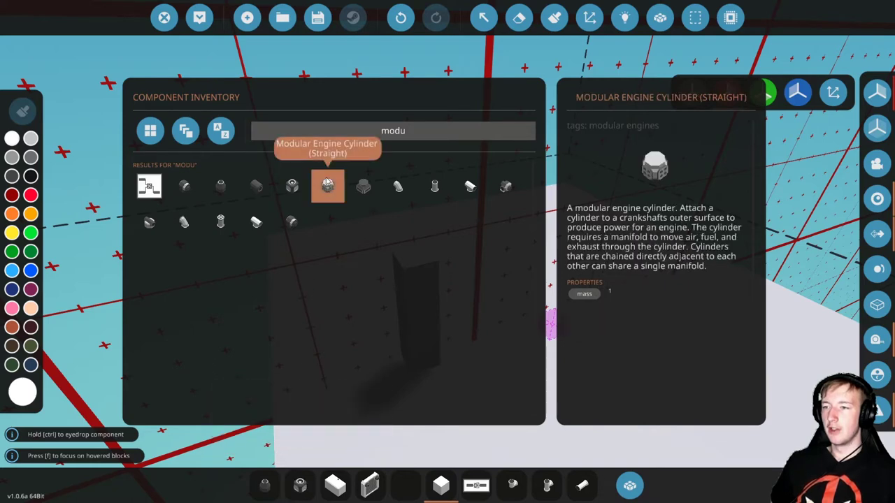
pyautogui.moveTo(327, 183); pyautogui.dragTo(335, 483)
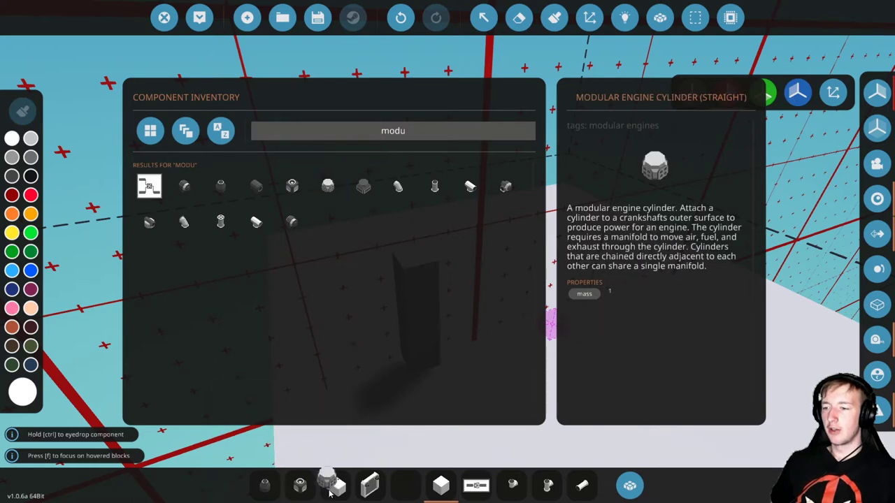
pyautogui.click(364, 188)
pyautogui.moveTo(364, 187); pyautogui.dragTo(370, 482)
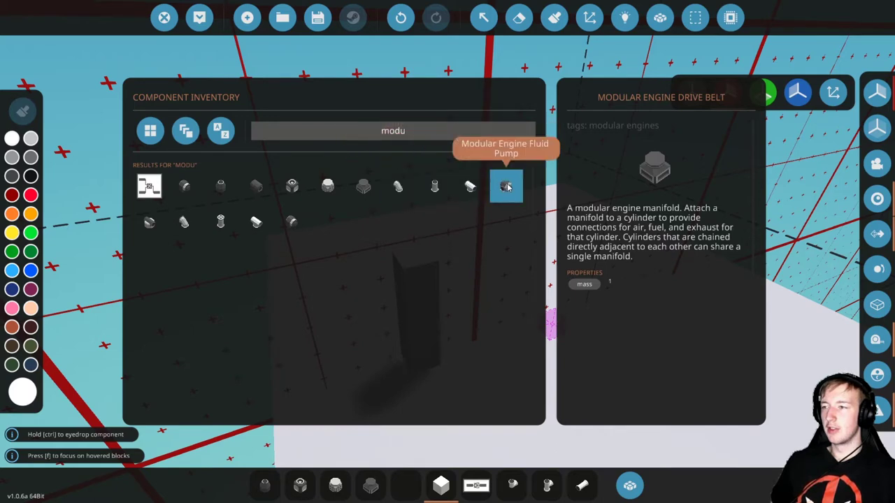
pyautogui.press('Tab')
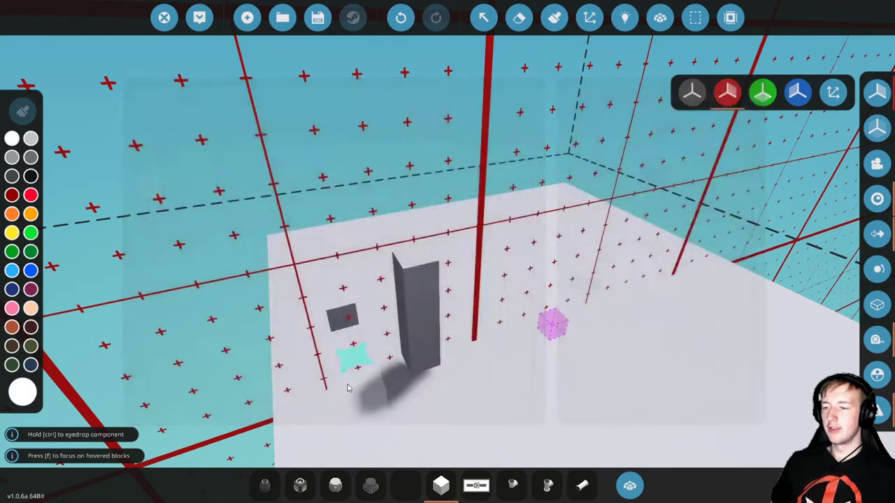
# Place a modular engine crankshaft on top of the pillar, rotated so its shaft opening faces sideways
pyautogui.click(302, 487)
pyautogui.press('w')
pyautogui.press('d')
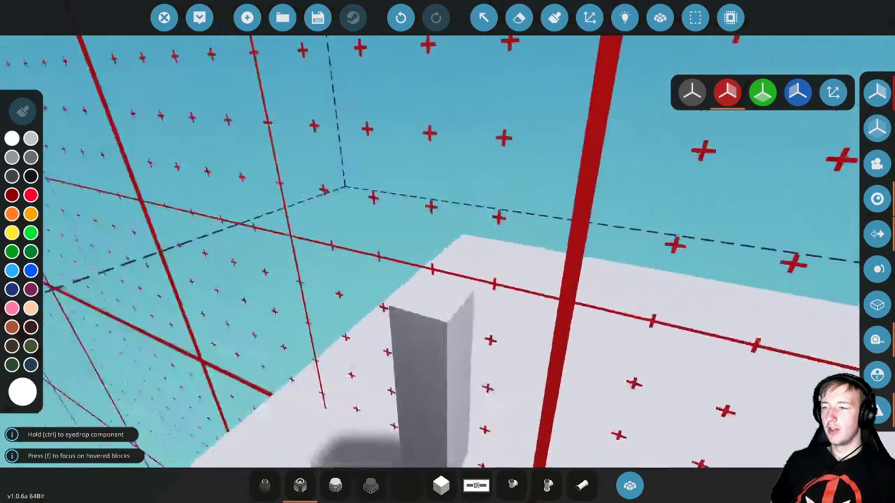
pyautogui.press('s')
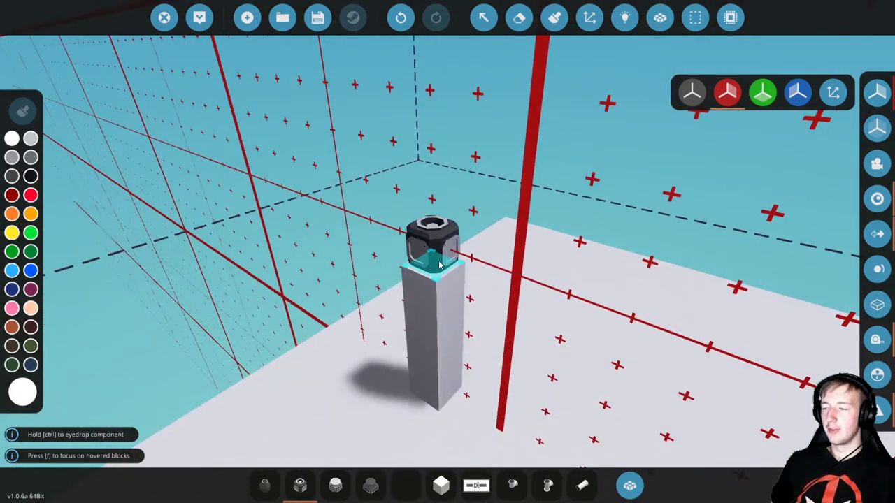
pyautogui.press('i')
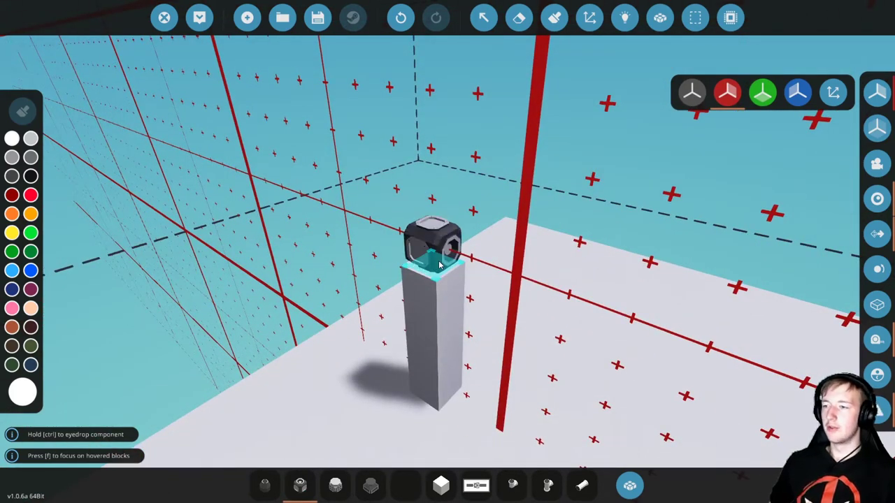
pyautogui.press('r')
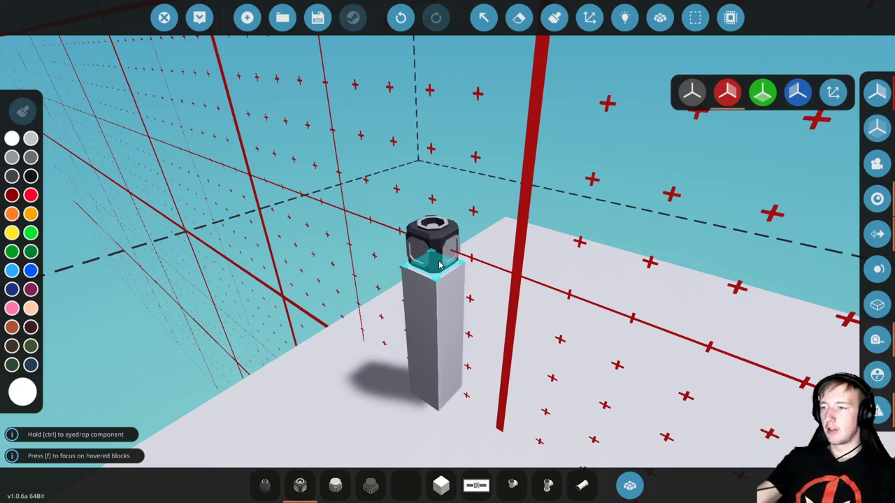
pyautogui.press('r')
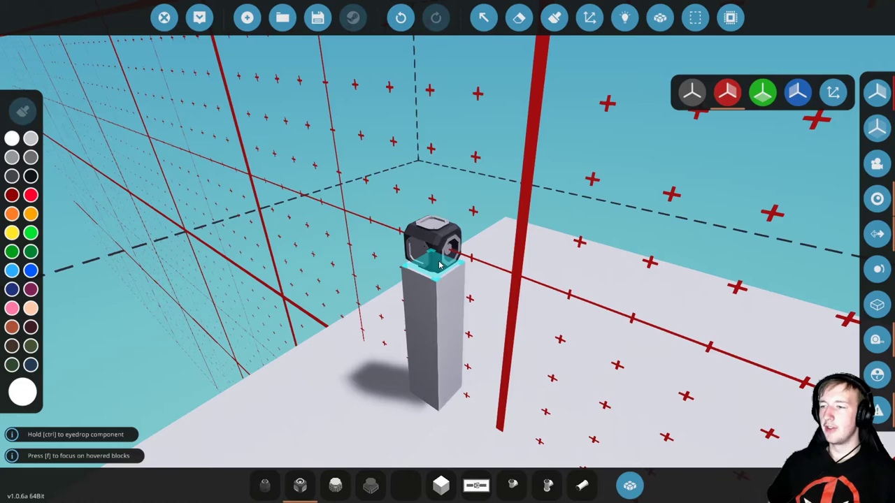
pyautogui.click(439, 264)
# Extend the engine horizontally with three more crankshafts in line with the one on the pillar
pyautogui.click(458, 260)
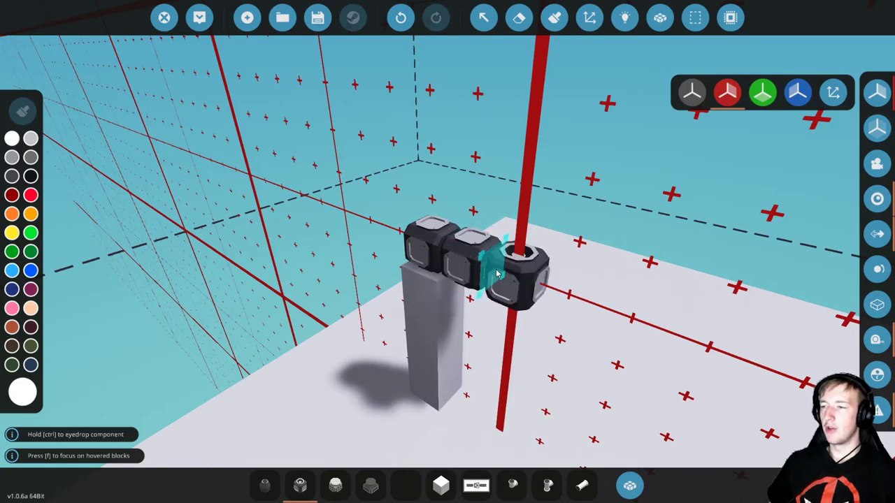
pyautogui.click(497, 273)
pyautogui.click(541, 285)
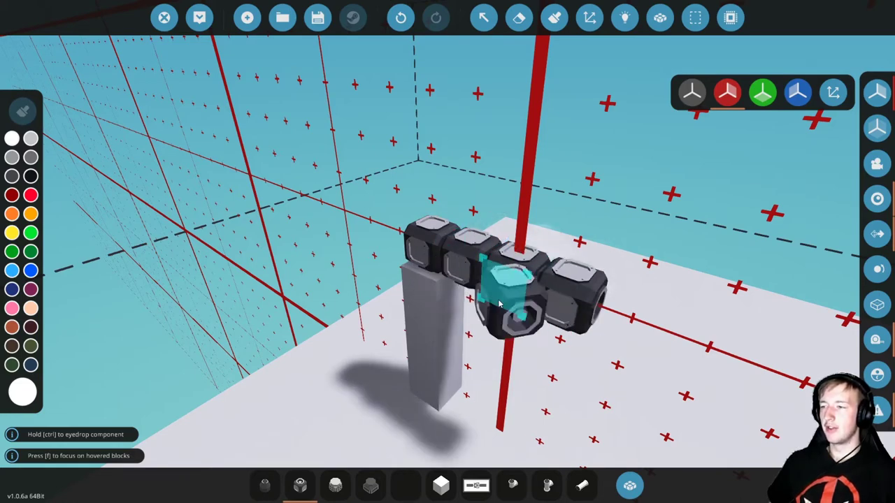
# Place a straight cylinder on top of each of the four crankshafts, rotated so the manifold ports face outward along the row's side
pyautogui.press('a')
pyautogui.click(336, 486)
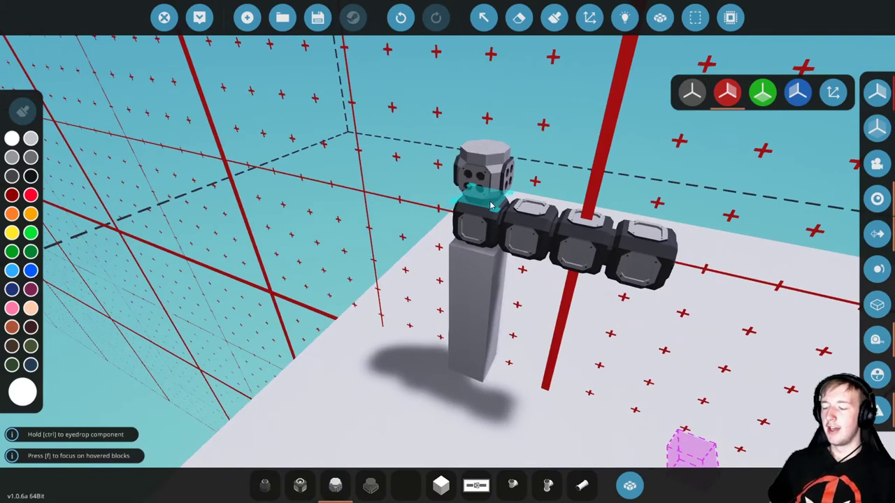
pyautogui.press('k')
pyautogui.press('k')
pyautogui.press('k')
pyautogui.press('k')
pyautogui.press('k')
pyautogui.press('k')
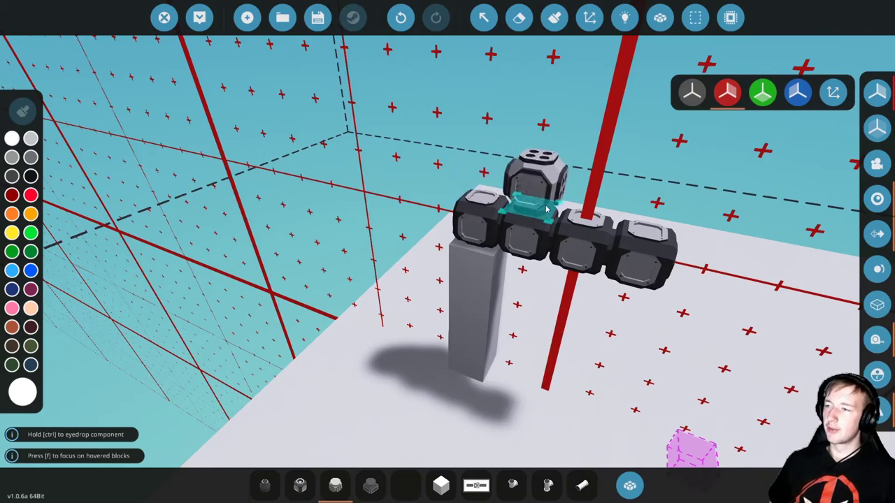
pyautogui.press('r')
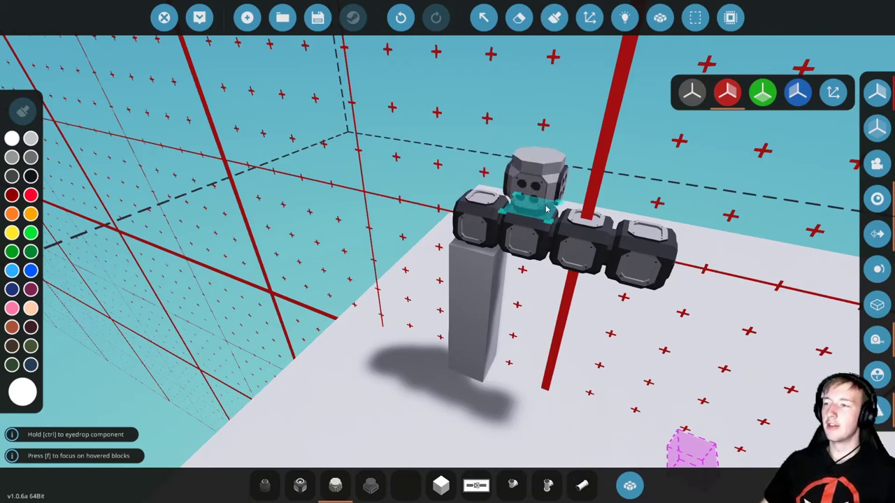
pyautogui.click(485, 209)
pyautogui.click(538, 210)
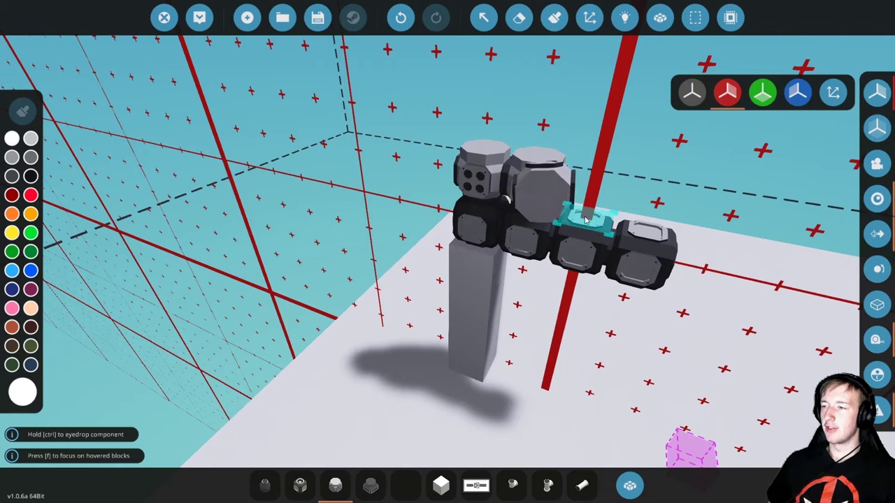
pyautogui.click(591, 222)
pyautogui.click(638, 228)
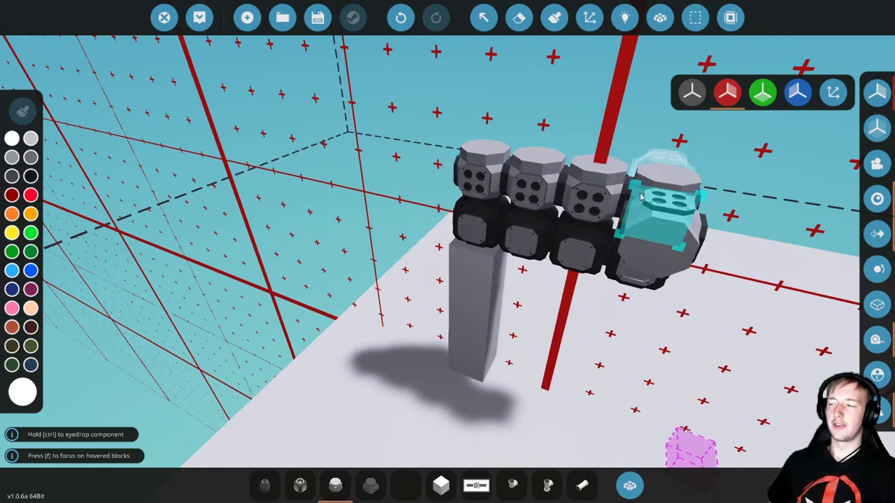
# Place a straight cylinder on the side of the third crankshaft from the pillar
pyautogui.click(573, 245)
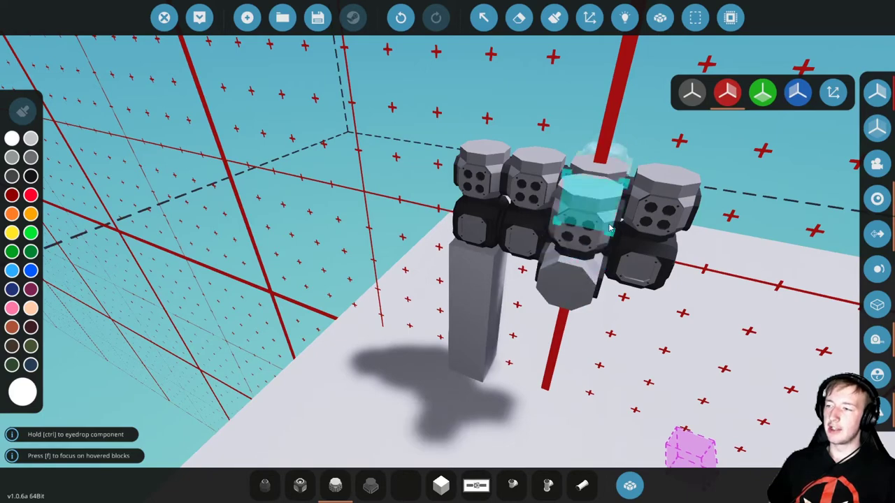
pyautogui.press('i')
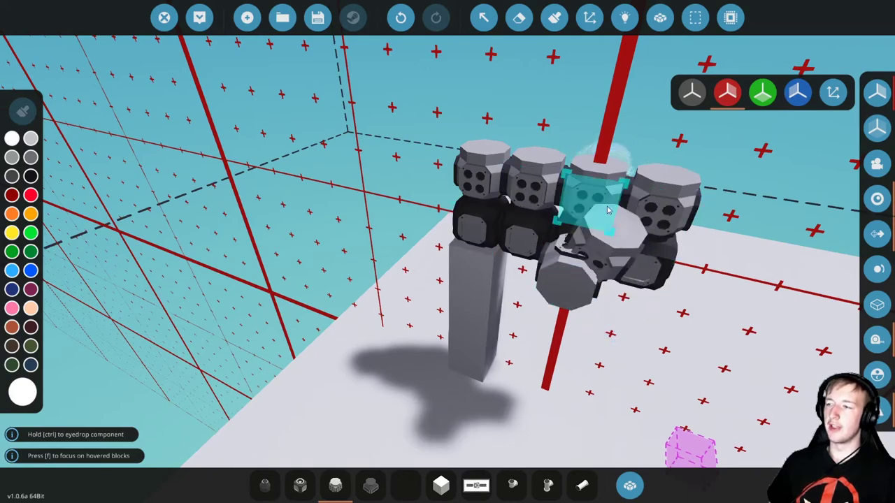
pyautogui.click(606, 210)
# Assign the corner manifold from the component inventory to the last hotbar slot and select it for placing
pyautogui.click(629, 485)
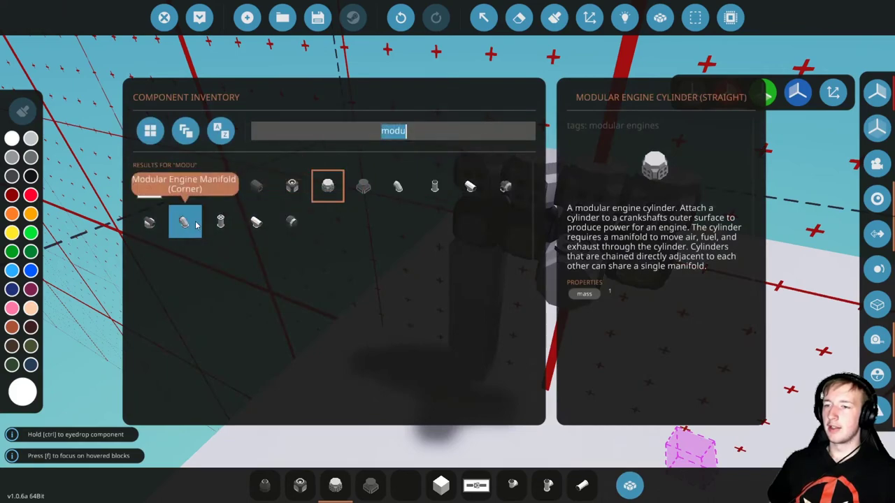
pyautogui.moveTo(441, 390); pyautogui.dragTo(583, 488)
pyautogui.press('Escape')
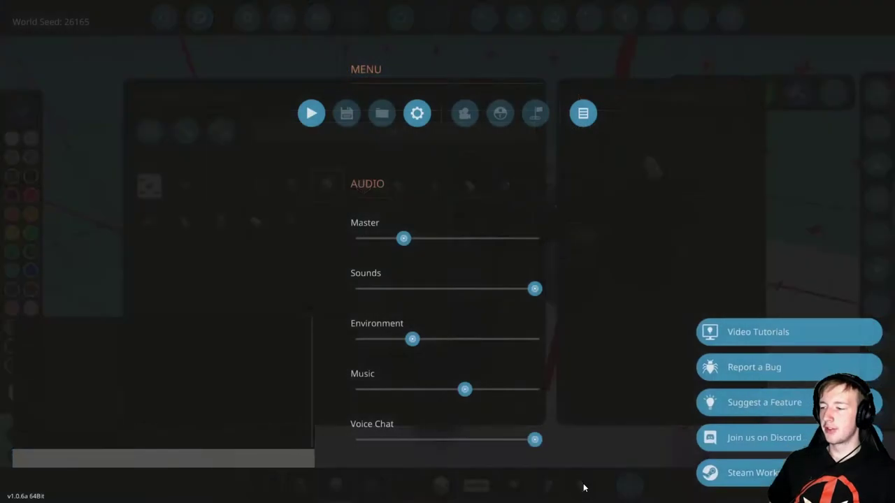
pyautogui.press('Escape')
pyautogui.click(582, 488)
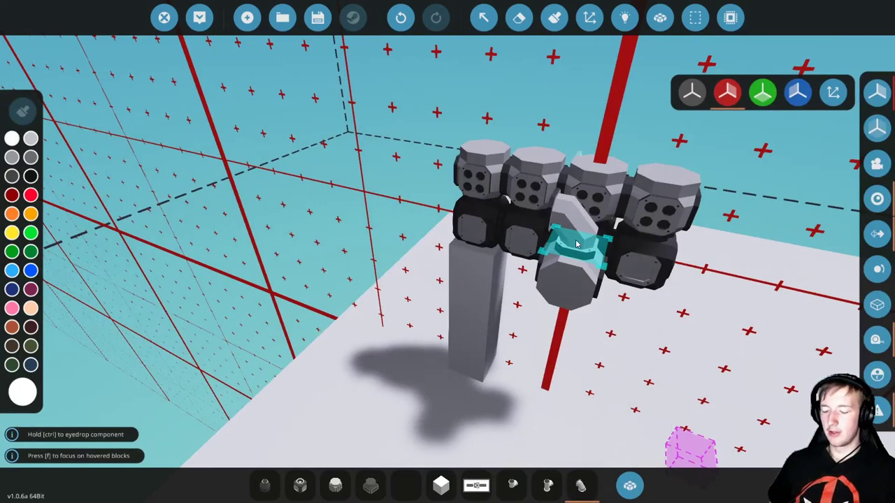
# Rotate the corner manifold and place it on the side cylinder so it connects to the top cylinder of the third crankshaft
pyautogui.press('l')
pyautogui.press('k')
pyautogui.press('k')
pyautogui.press('k')
pyautogui.press('l')
pyautogui.press('l')
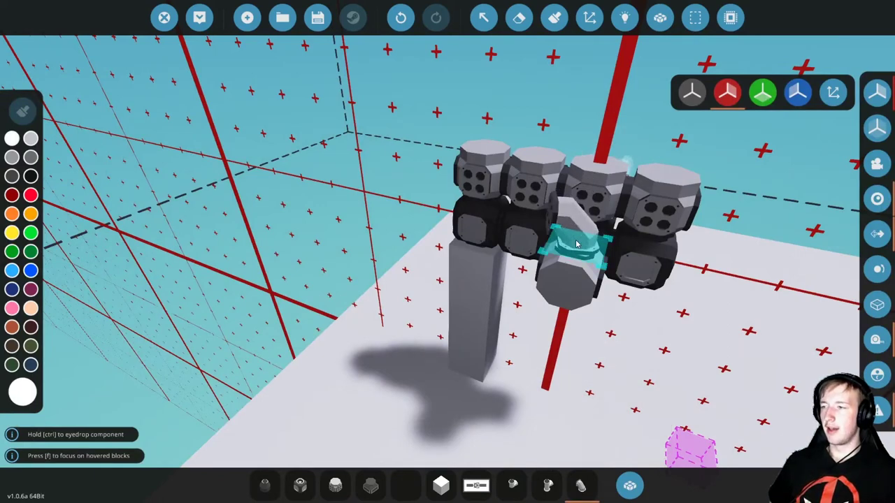
pyautogui.press('r')
pyautogui.press('r')
pyautogui.press('r')
pyautogui.click(577, 243)
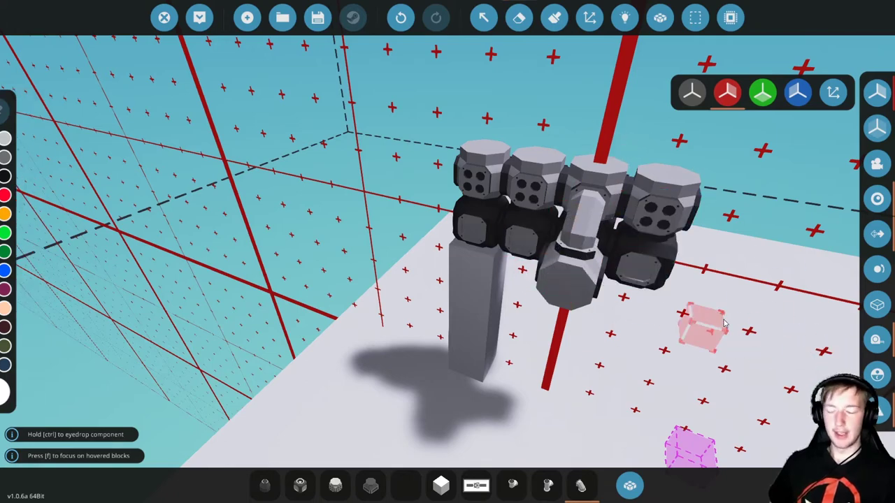
# Erase the corner manifold between the side cylinder and the top cylinder
pyautogui.press('d')
pyautogui.moveTo(661, 269); pyautogui.dragTo(489, 259)
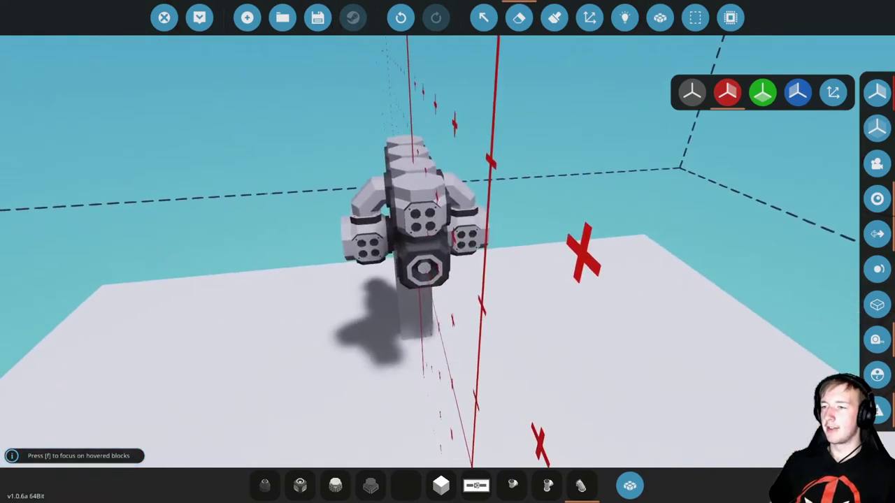
pyautogui.press('a')
pyautogui.press('w')
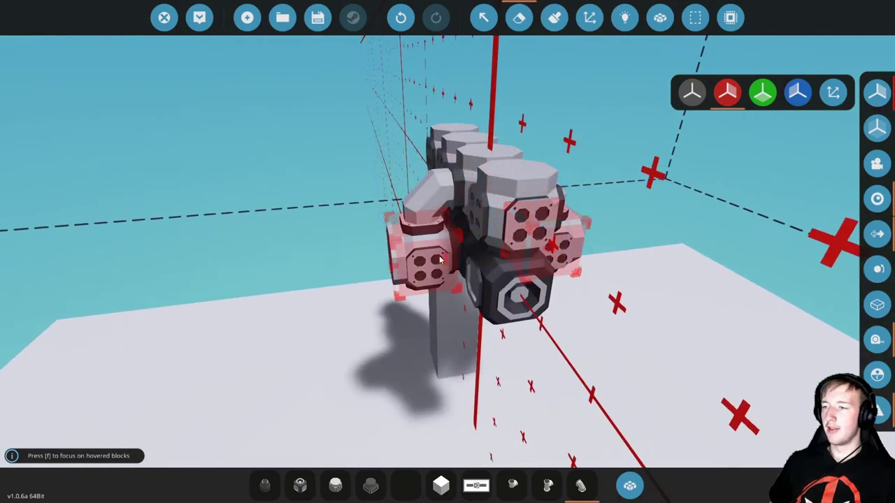
pyautogui.click(432, 186)
# Erase the side cylinders and the leftover corner manifold from the third crankshaft
pyautogui.press('a')
pyautogui.moveTo(433, 262)
pyautogui.mouseDown()
pyautogui.moveTo(481, 295)
pyautogui.moveTo(641, 297)
pyautogui.moveTo(639, 234)
pyautogui.mouseUp()
pyautogui.press('w')
pyautogui.press('s')
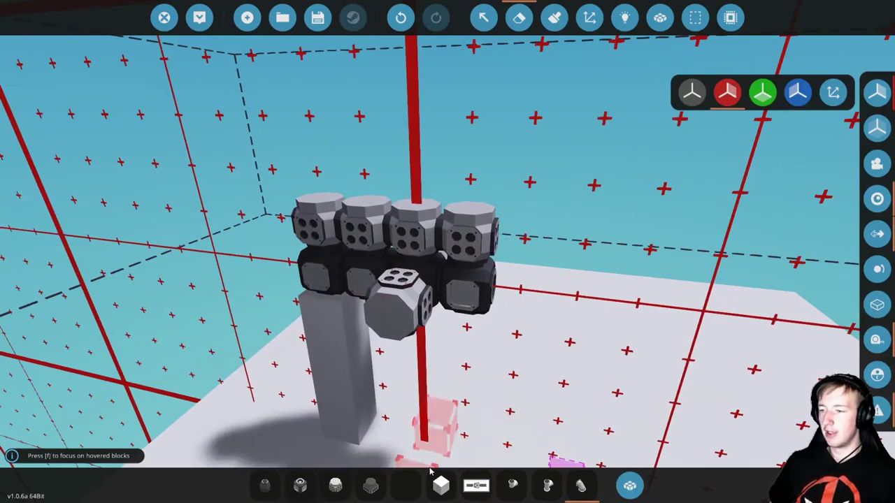
pyautogui.press('3')
pyautogui.press('2')
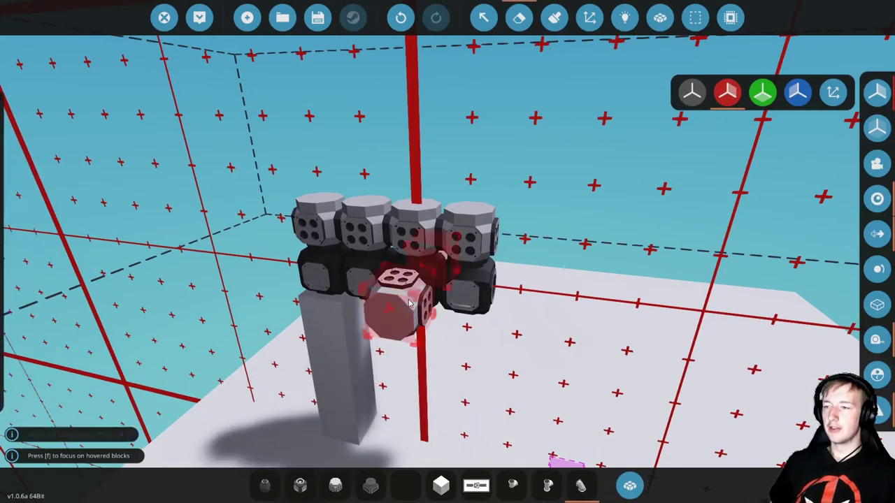
pyautogui.click(407, 306)
pyautogui.press('a')
pyautogui.moveTo(549, 420)
pyautogui.mouseDown()
pyautogui.moveTo(549, 376)
pyautogui.moveTo(536, 389)
pyautogui.mouseUp()
pyautogui.press('d')
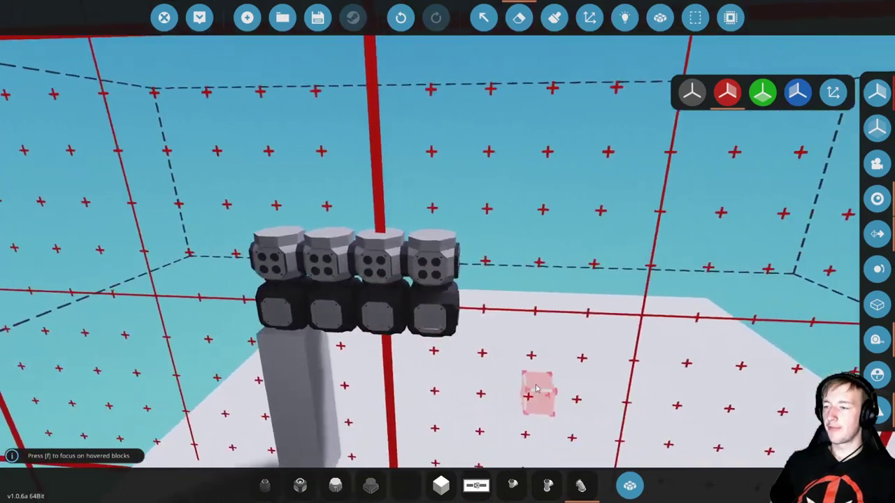
# Place a modular engine drive belt on the end of the crankshaft row farthest from the pillar
pyautogui.click(300, 486)
pyautogui.press('d')
pyautogui.press('a')
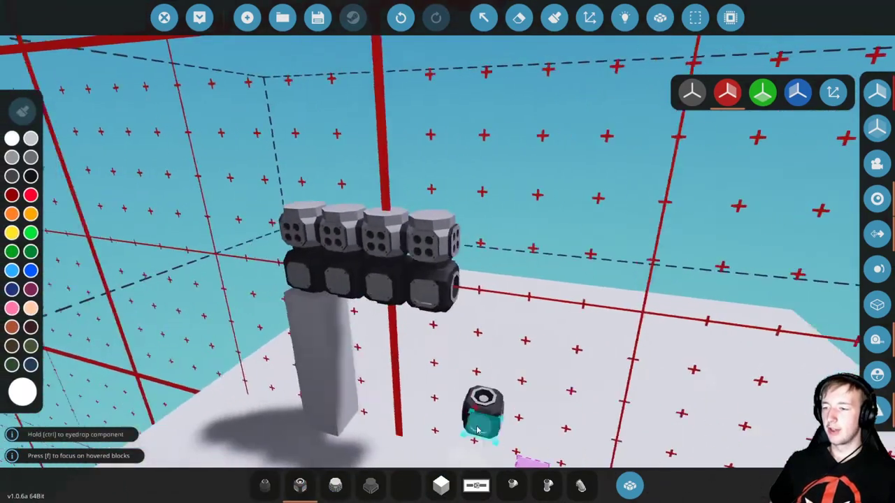
pyautogui.click(371, 485)
pyautogui.press('d')
pyautogui.press('w')
pyautogui.moveTo(544, 389); pyautogui.dragTo(504, 368)
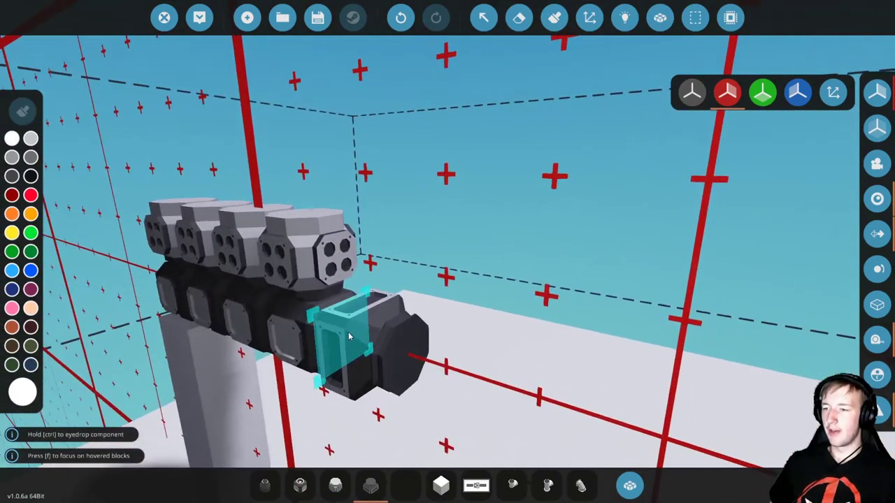
pyautogui.click(349, 337)
# Place a modular engine clutch on the end of the crankshaft row above the pillar
pyautogui.press('a')
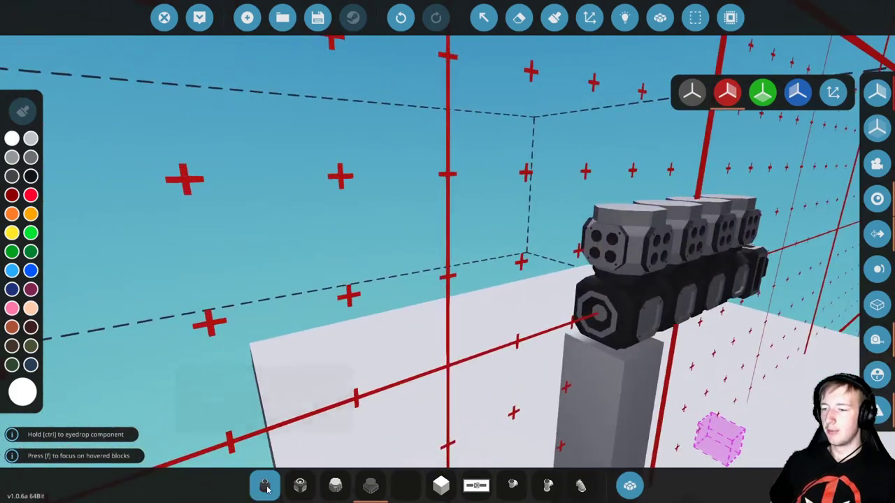
pyautogui.click(265, 490)
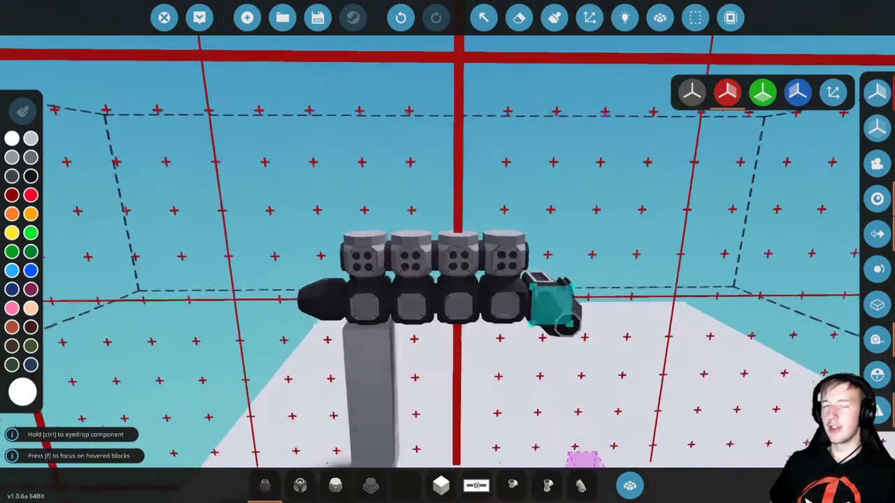
pyautogui.click(552, 308)
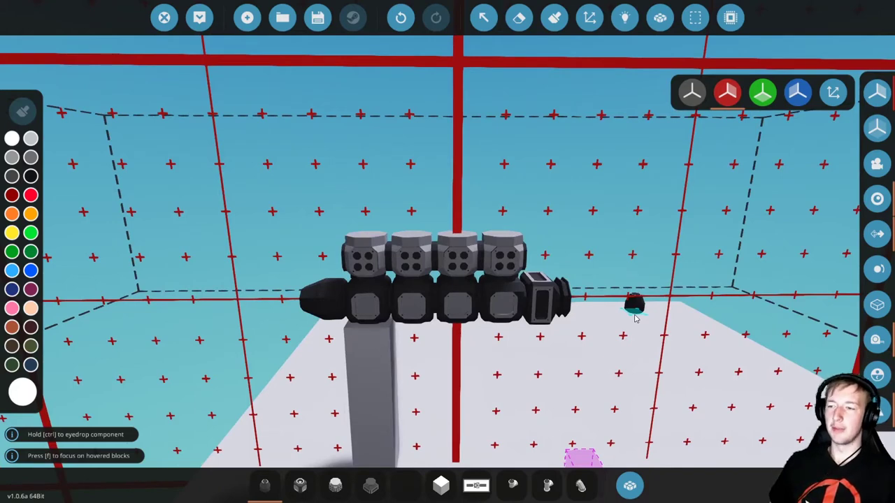
pyautogui.press('a')
pyautogui.press('a')
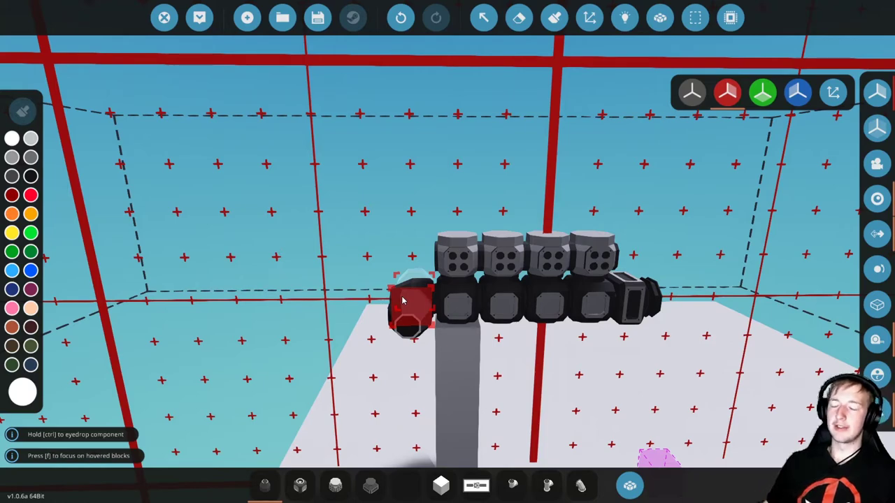
pyautogui.click(402, 301)
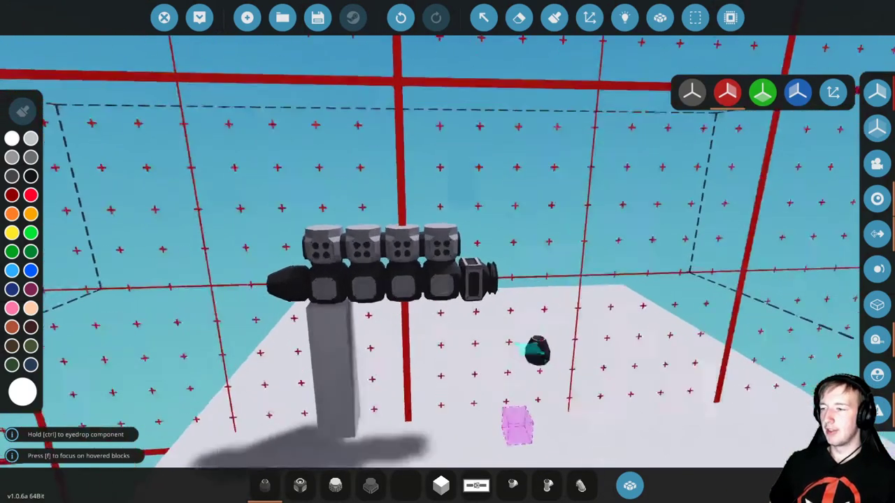
# Assign the modular engine starter, fluid pump and alternator from the component inventory to hotbar slots
pyautogui.click(629, 485)
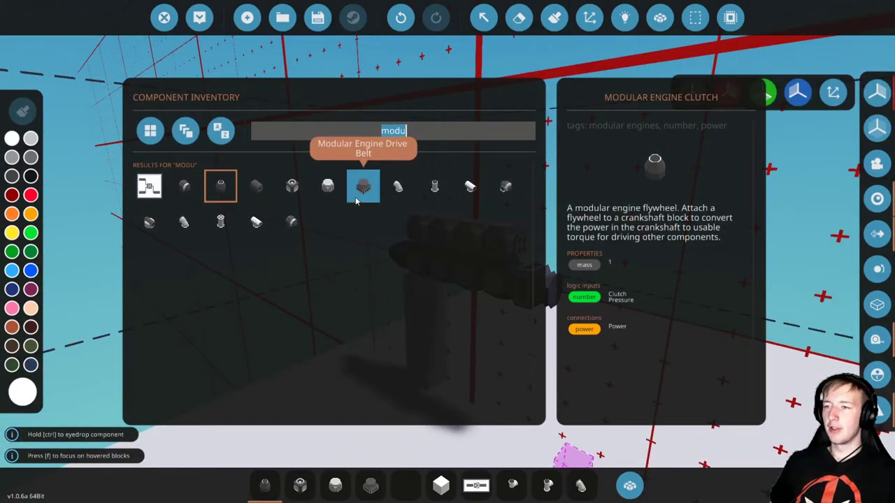
pyautogui.moveTo(292, 222); pyautogui.dragTo(406, 478)
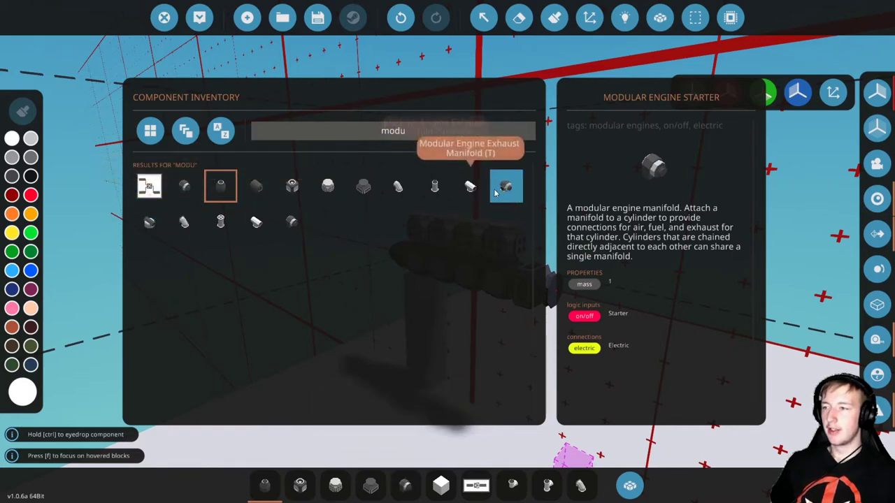
pyautogui.moveTo(509, 187); pyautogui.dragTo(372, 486)
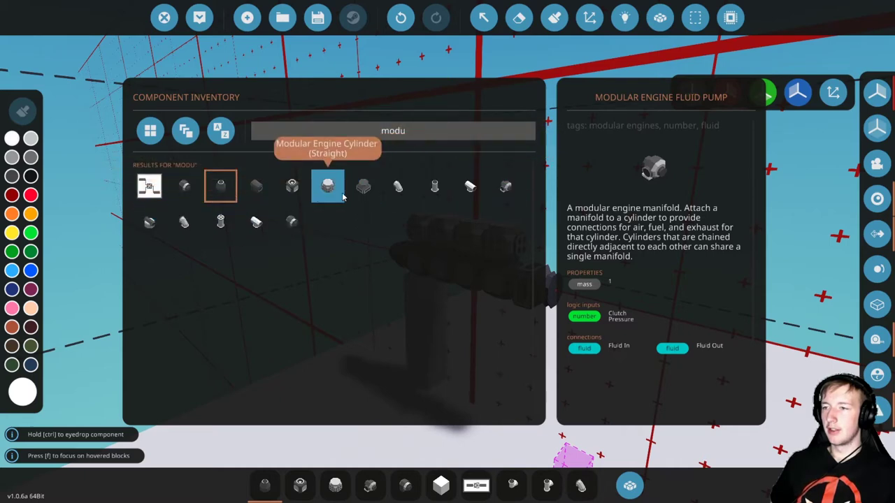
pyautogui.moveTo(183, 187); pyautogui.dragTo(398, 446)
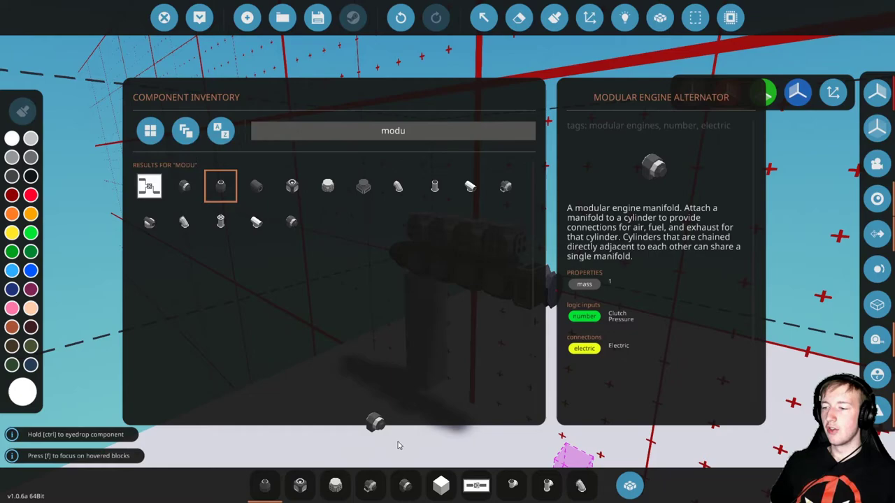
pyautogui.moveTo(451, 489); pyautogui.dragTo(476, 485)
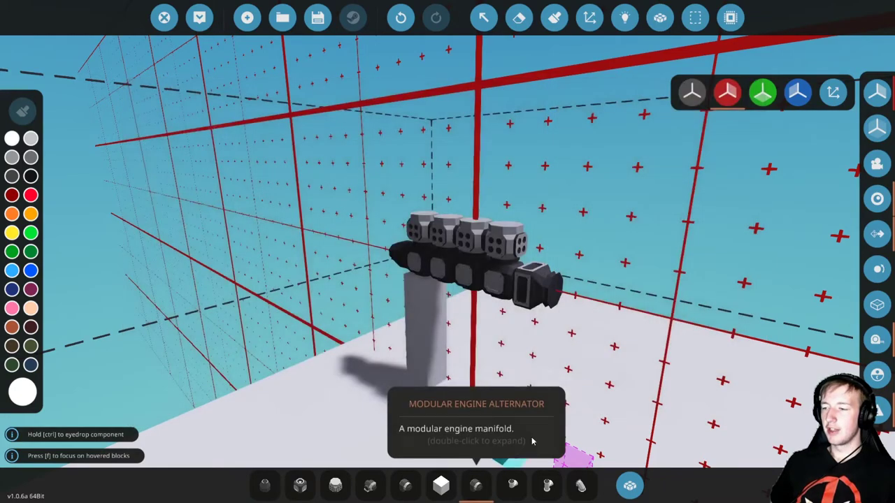
# Disable mirror symmetry and place the alternator on one side face of the drive belt
pyautogui.press('d')
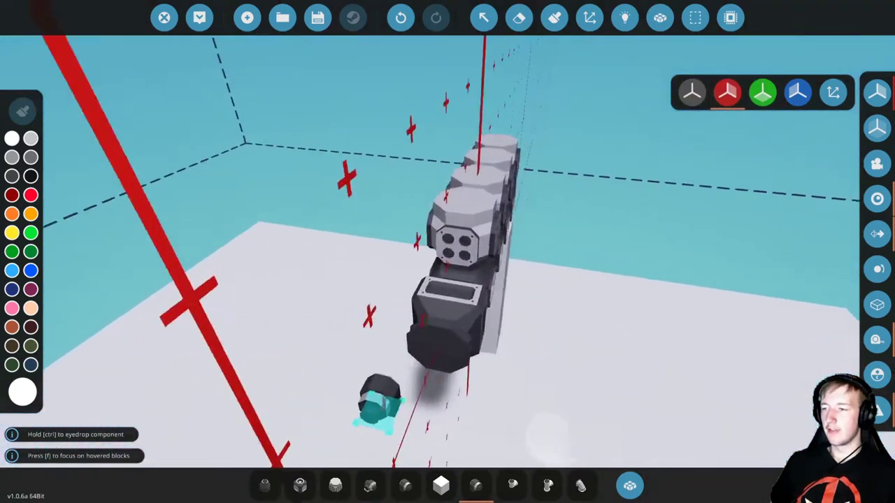
pyautogui.press('s')
pyautogui.click(365, 292)
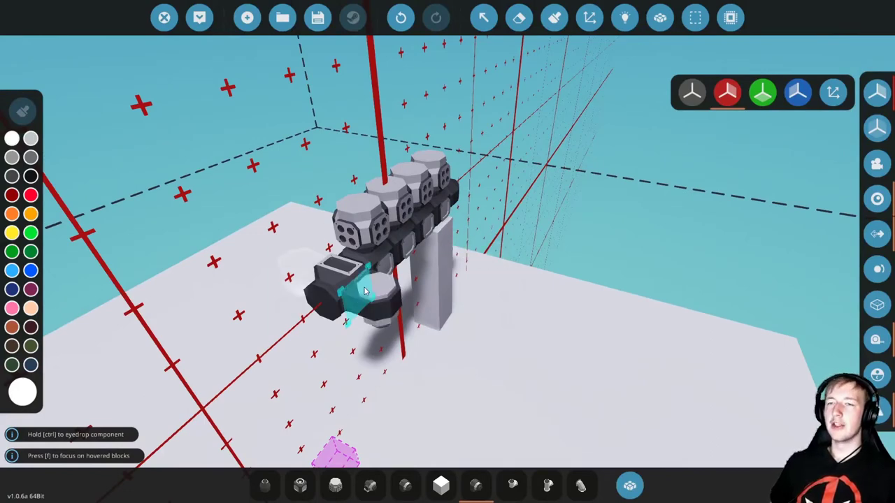
pyautogui.click(692, 92)
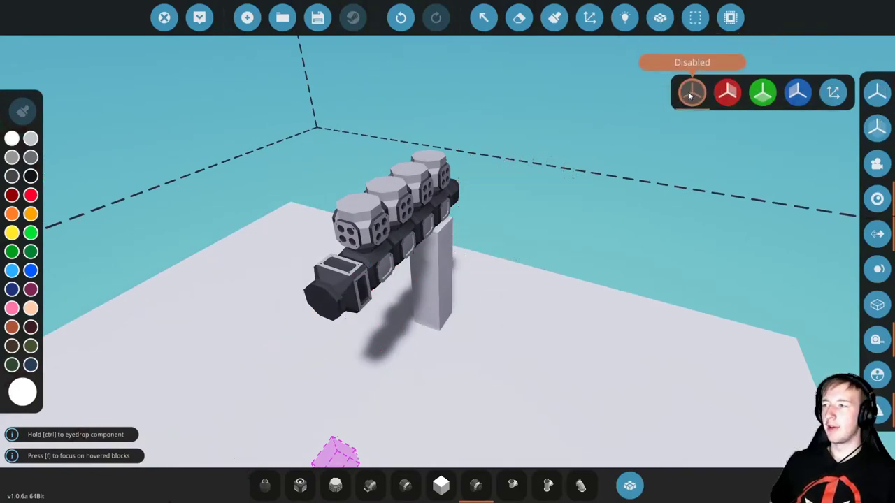
pyautogui.click(330, 278)
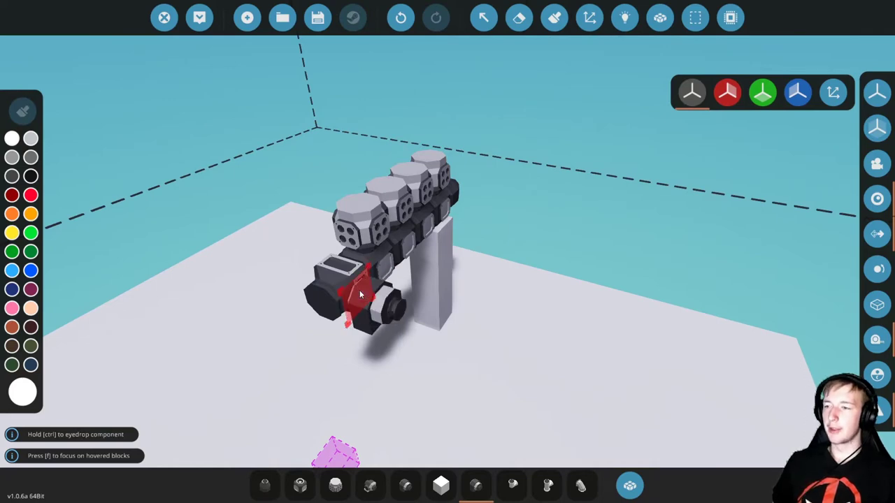
pyautogui.click(359, 290)
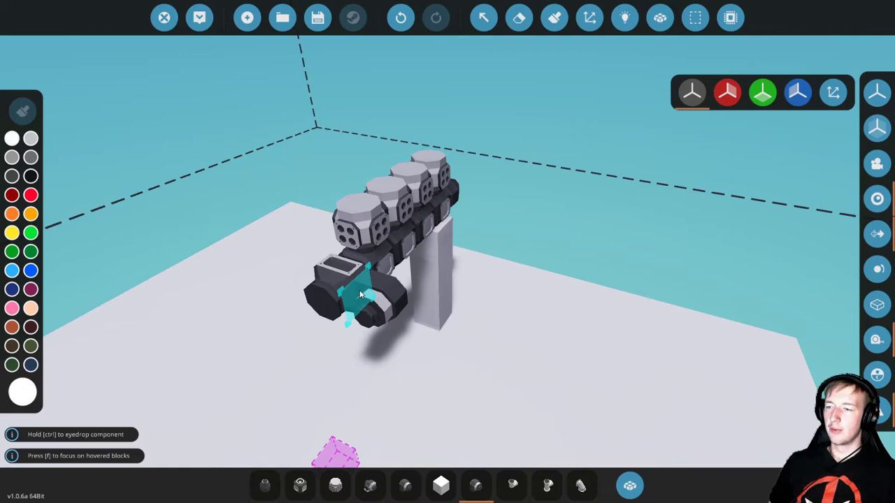
pyautogui.click(360, 294)
pyautogui.moveTo(457, 287); pyautogui.dragTo(680, 281)
pyautogui.scroll(-3, 680, 282)
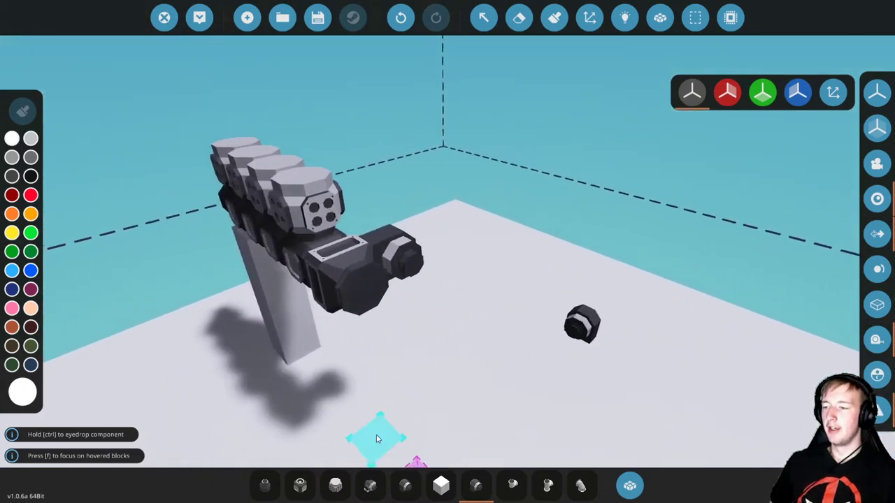
# Place the modular engine starter on the top face of the drive belt, rotated to face outward along the engine
pyautogui.click(405, 482)
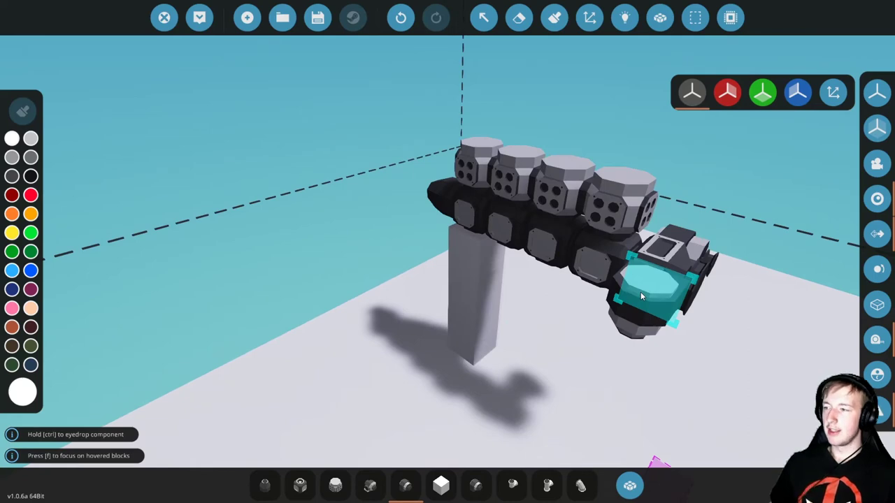
pyautogui.press('d')
pyautogui.press('k')
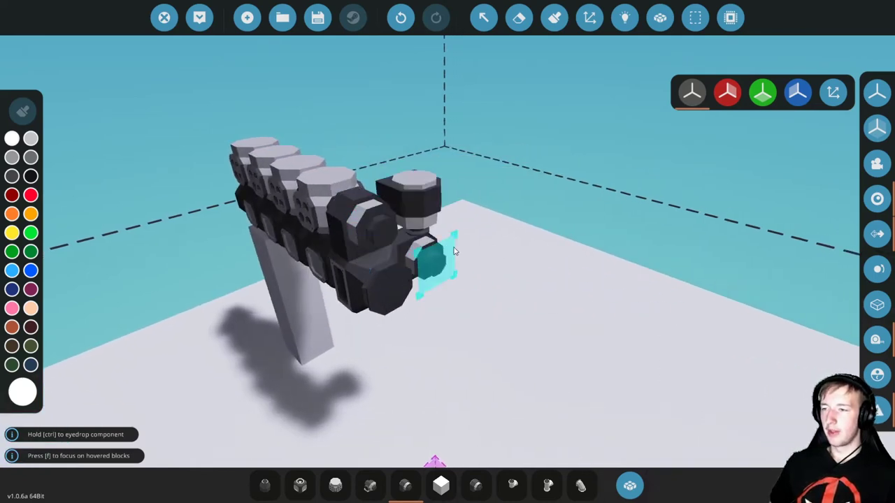
pyautogui.moveTo(432, 259); pyautogui.dragTo(466, 170)
pyautogui.scroll(-3, 467, 170)
pyautogui.press('a')
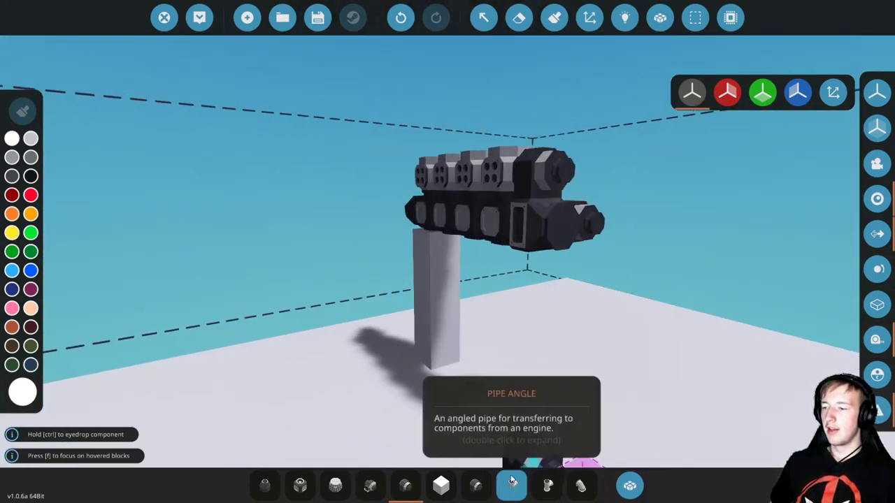
# Rotate the modular engine fluid pump and place it on the underside of the drive belt
pyautogui.click(371, 484)
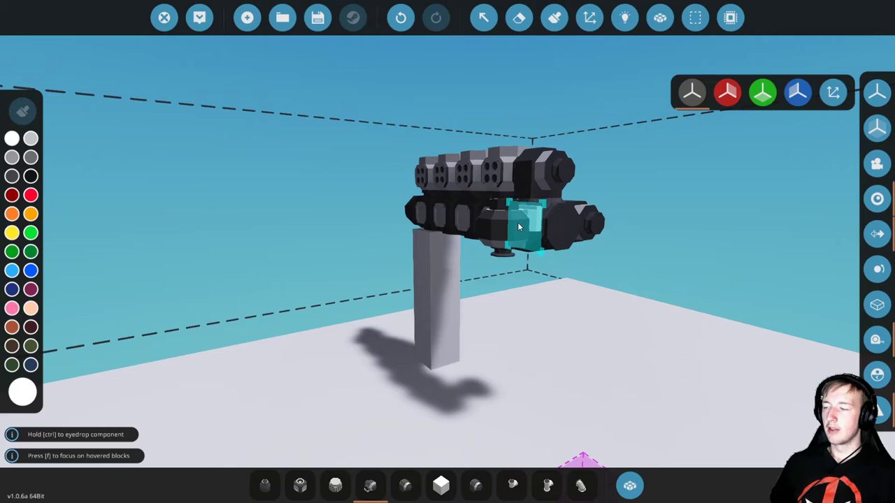
pyautogui.press('w')
pyautogui.moveTo(518, 227); pyautogui.dragTo(482, 175)
pyautogui.press('s')
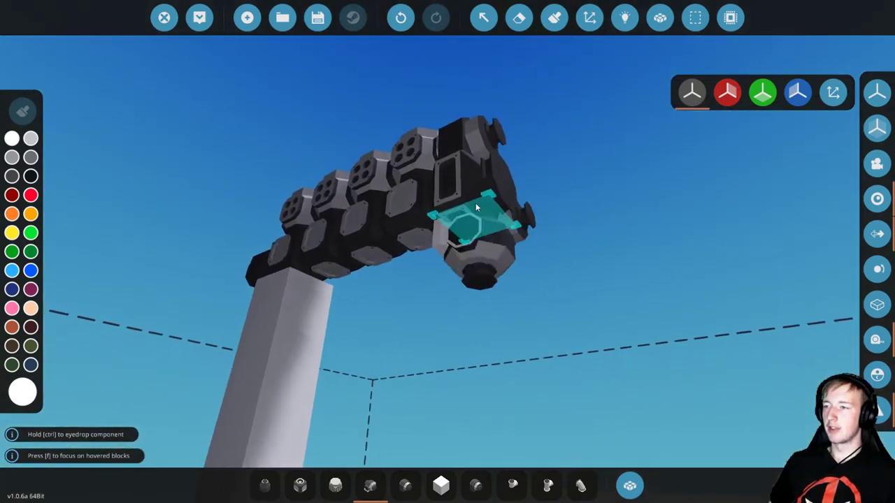
pyautogui.press('l')
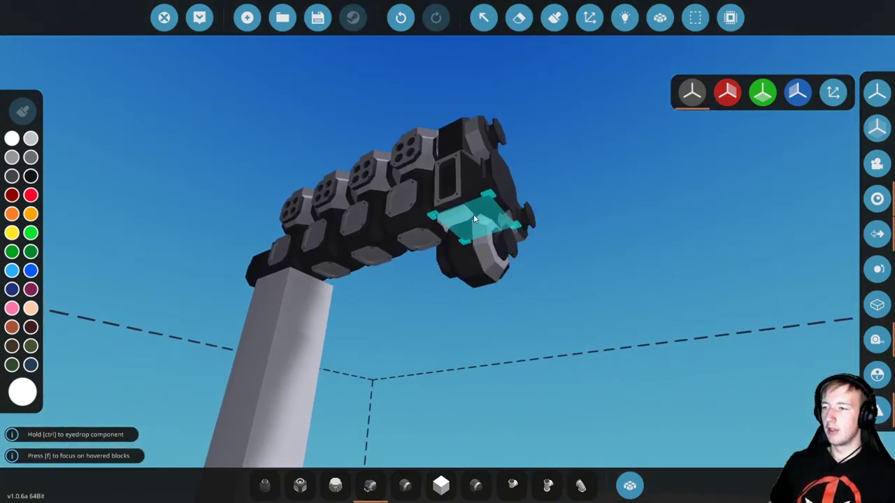
pyautogui.press('w')
pyautogui.press('d')
pyautogui.moveTo(579, 216); pyautogui.dragTo(482, 231)
pyautogui.press('s')
pyautogui.press('w')
pyautogui.press('s')
pyautogui.click(496, 160)
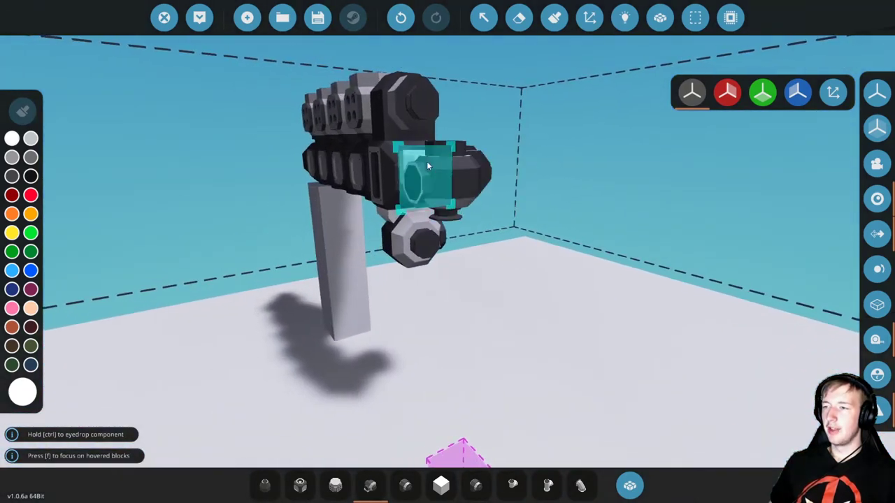
# Preview the fluid pump in other orientations at the drive belt and examine the pump mounted underneath
pyautogui.press('l')
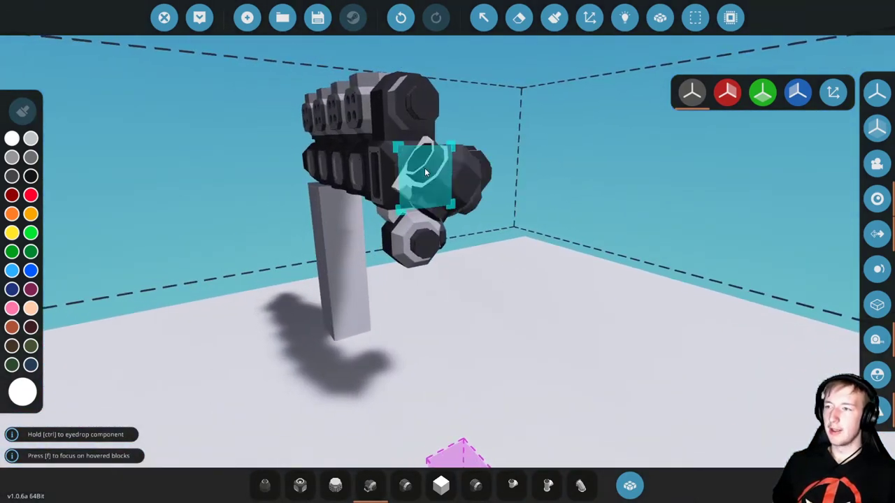
pyautogui.press('l')
pyautogui.press('k')
pyautogui.press('k')
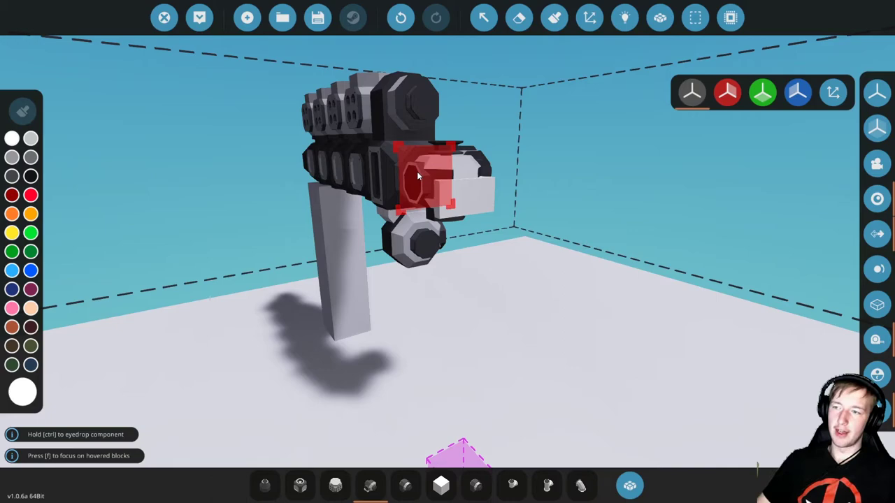
pyautogui.moveTo(455, 273); pyautogui.dragTo(497, 322)
pyautogui.scroll(-5, 447, 251)
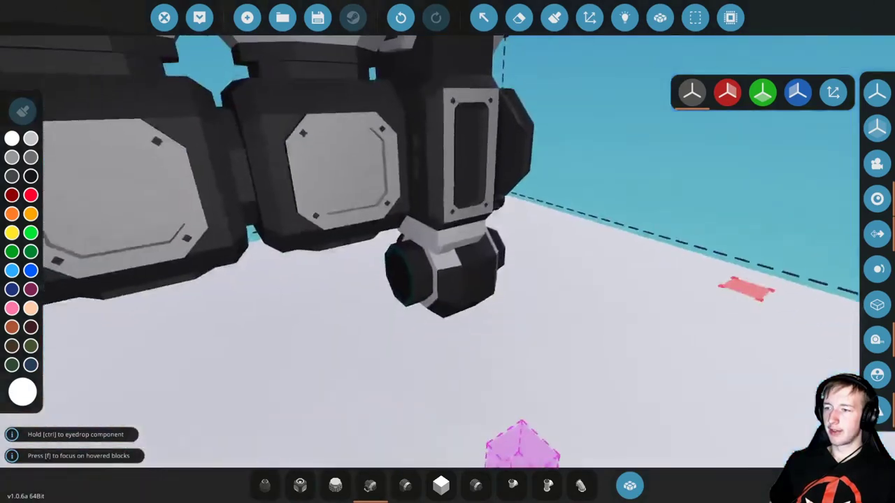
pyautogui.scroll(-5, 447, 252)
pyautogui.moveTo(496, 280); pyautogui.dragTo(497, 328)
pyautogui.scroll(5, 496, 279)
pyautogui.scroll(-5, 496, 279)
pyautogui.moveTo(531, 279); pyautogui.dragTo(521, 300)
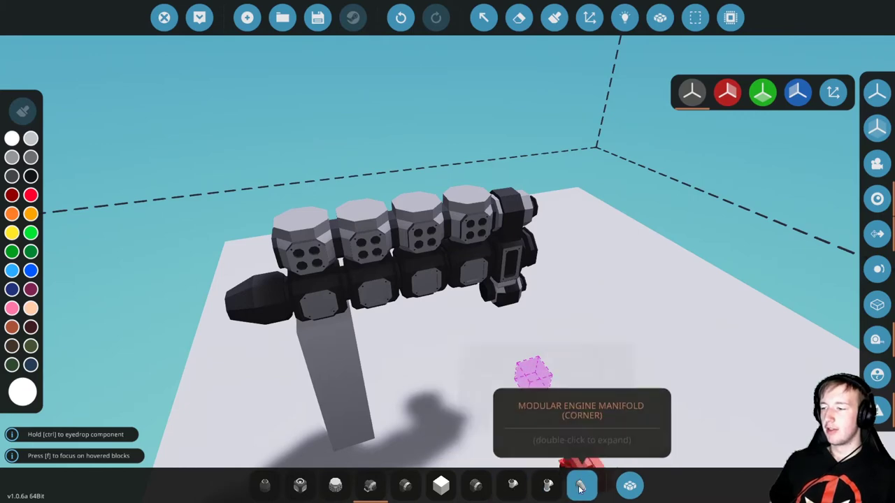
# Assign the corner, straight and T exhaust manifolds from the component inventory to hotbar slots 7, 8 and 9
pyautogui.click(629, 485)
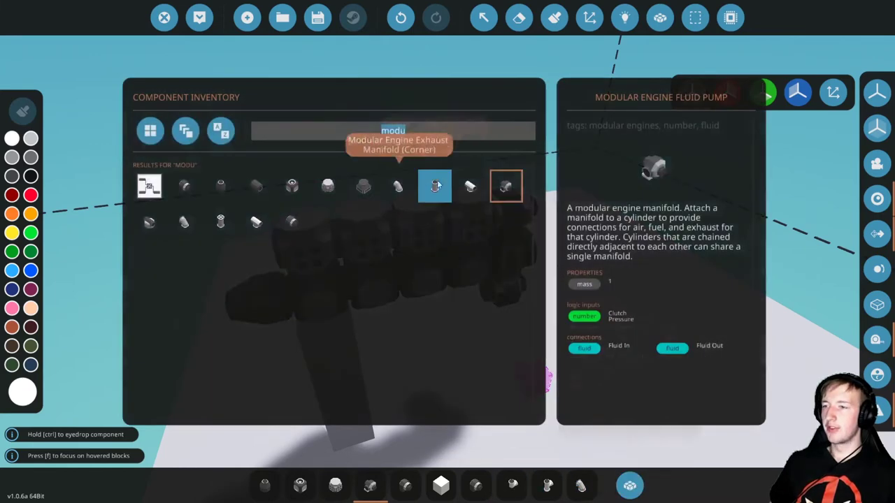
pyautogui.moveTo(399, 183); pyautogui.dragTo(544, 454)
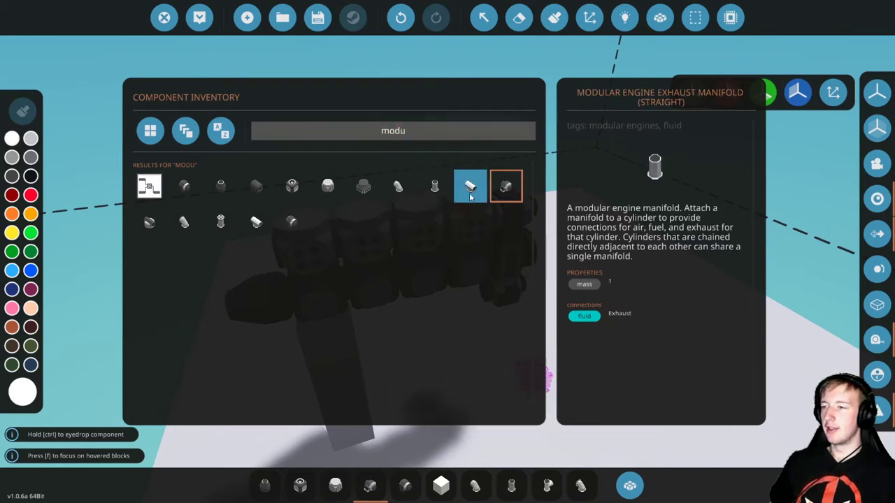
pyautogui.moveTo(469, 186); pyautogui.dragTo(547, 485)
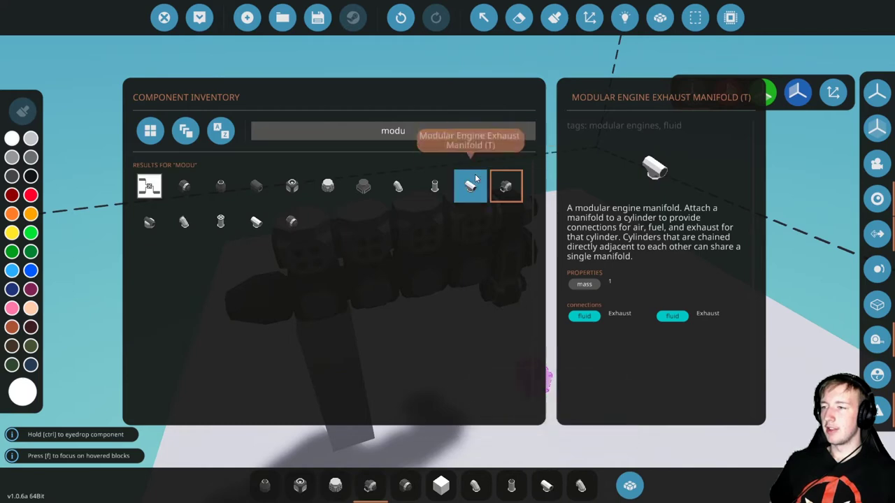
# Try a corner exhaust manifold on the cylinder at the clutch end, check its orientation, and erase it
pyautogui.press('Tab')
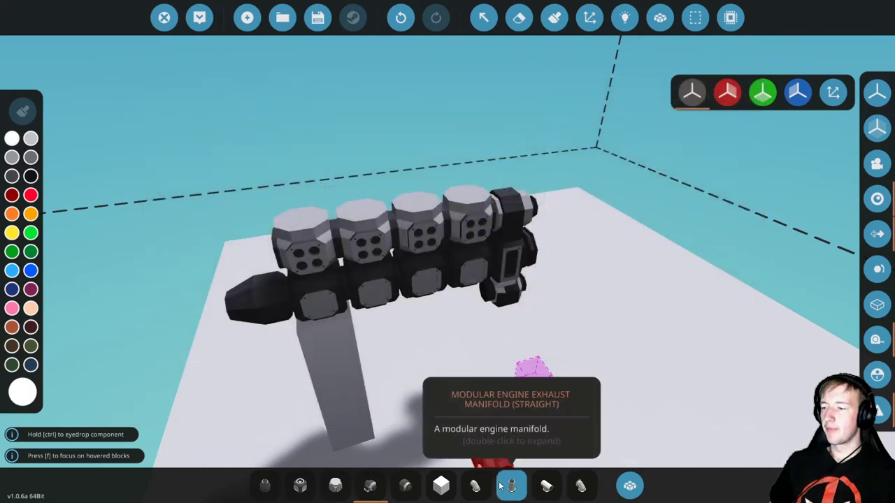
pyautogui.click(477, 485)
pyautogui.click(306, 257)
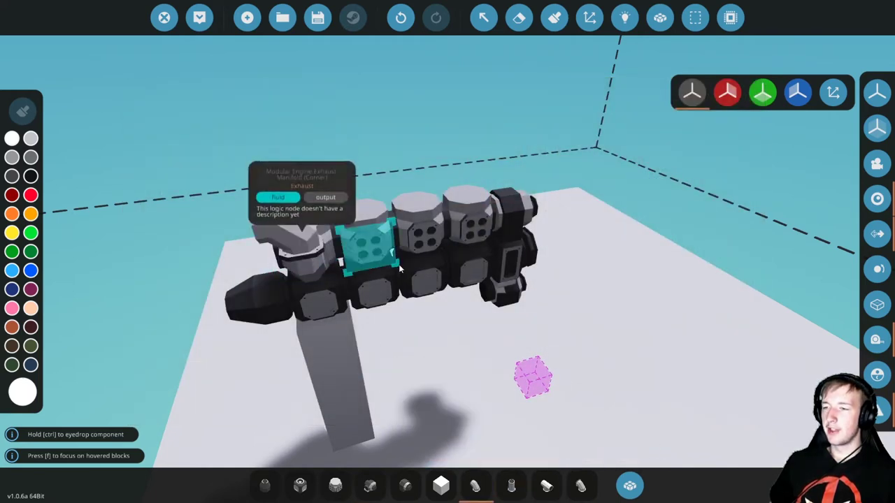
pyautogui.press('d')
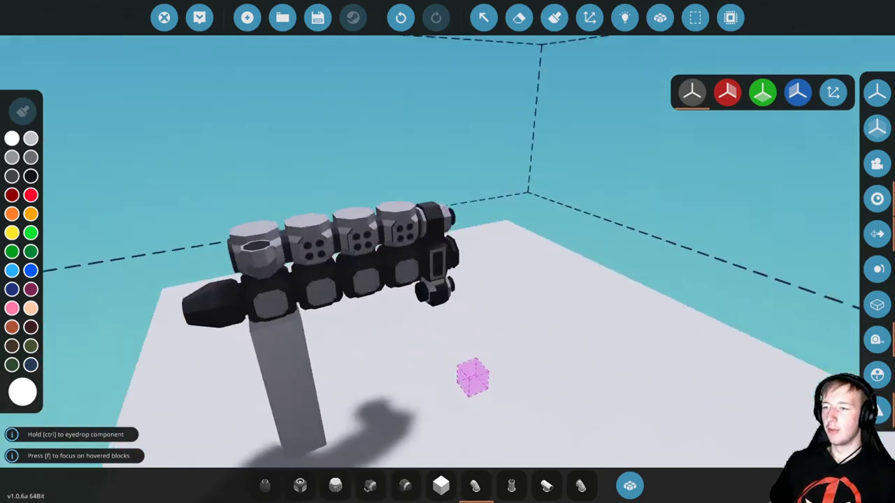
pyautogui.press('w')
pyautogui.press('s')
pyautogui.press('w')
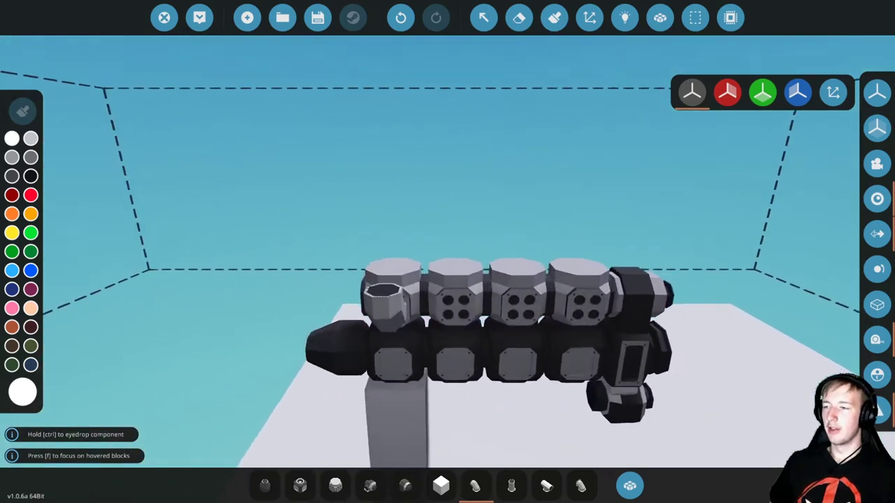
pyautogui.press('s')
pyautogui.press('2')
pyautogui.click(345, 245)
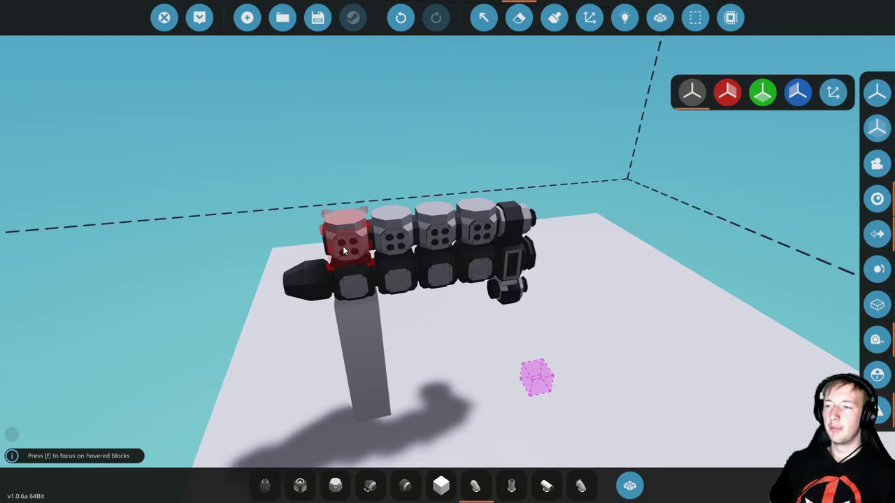
# Enable red-plane mirroring and place a corner exhaust manifold on the cylinder beside the drive belt, opening toward the other cylinders
pyautogui.click(579, 490)
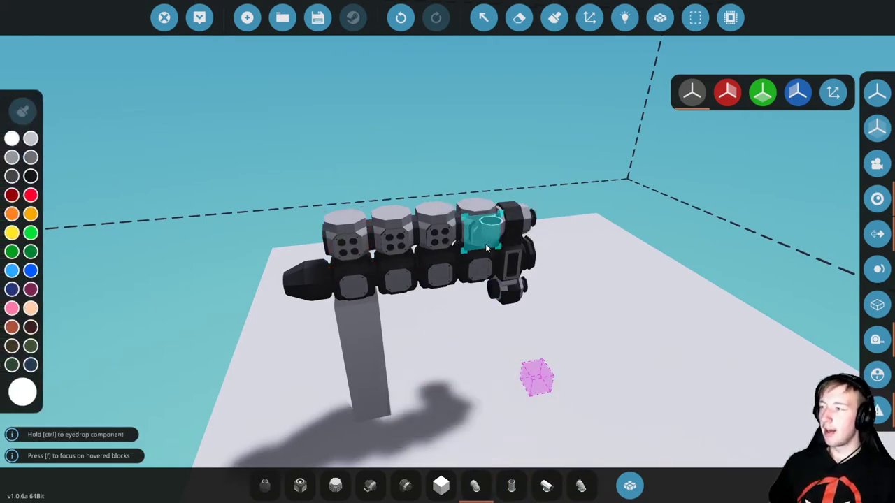
pyautogui.click(726, 92)
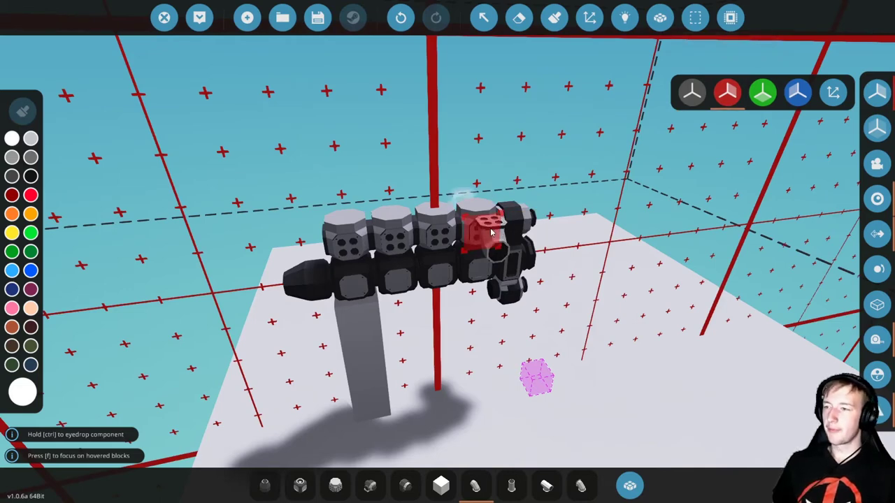
pyautogui.press('k')
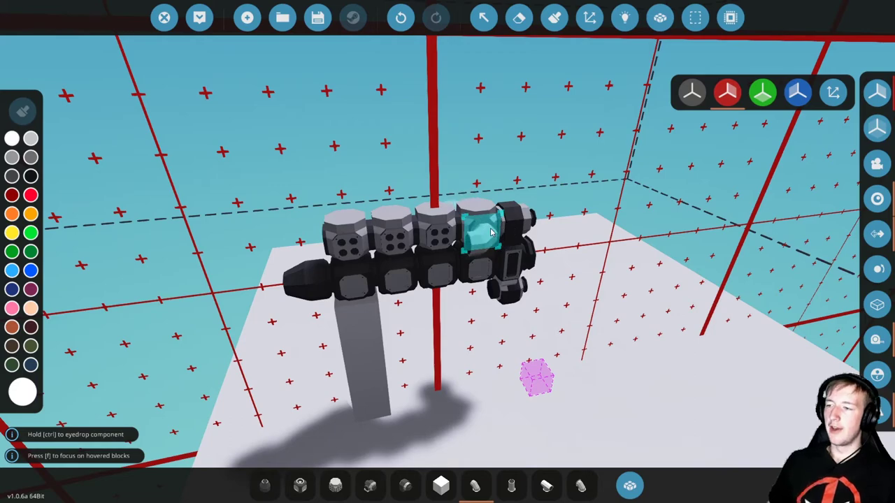
pyautogui.click(491, 233)
pyautogui.press('w')
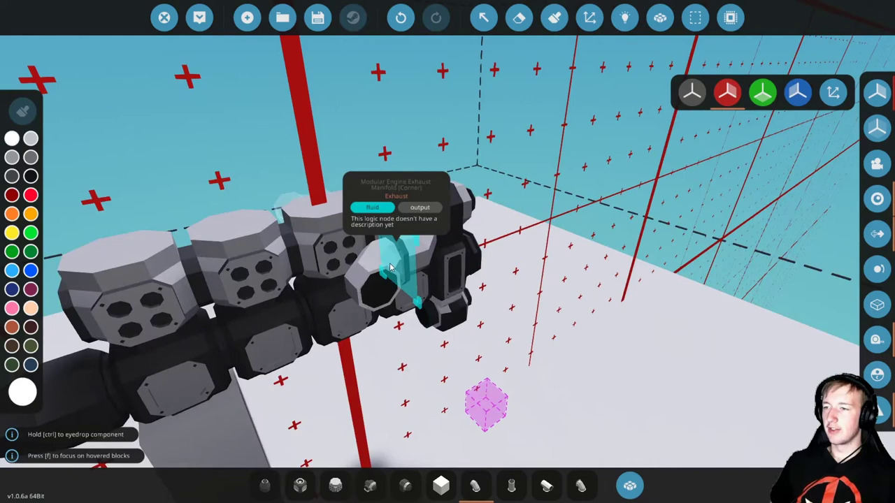
# Rotate the T exhaust manifold in line with the corner piece and place one on each of the three remaining cylinders
pyautogui.click(511, 488)
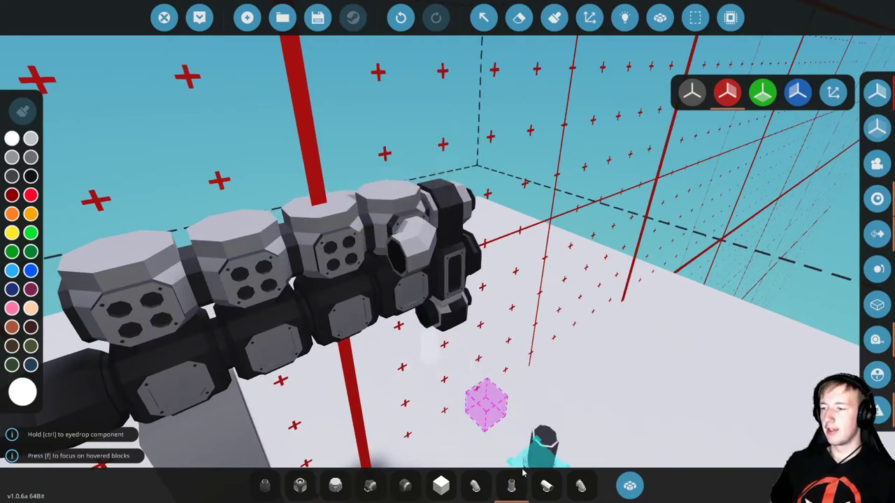
pyautogui.click(546, 486)
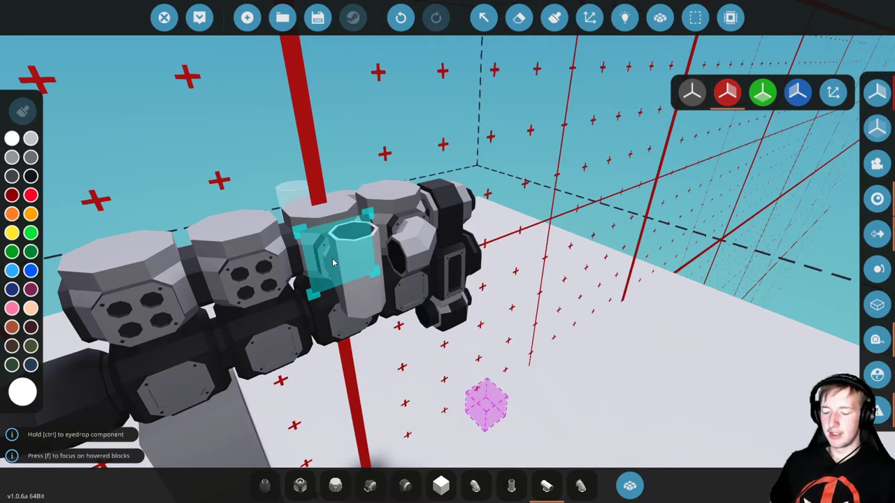
pyautogui.press('l')
pyautogui.press('l')
pyautogui.press('l')
pyautogui.press('l')
pyautogui.press('k')
pyautogui.press('k')
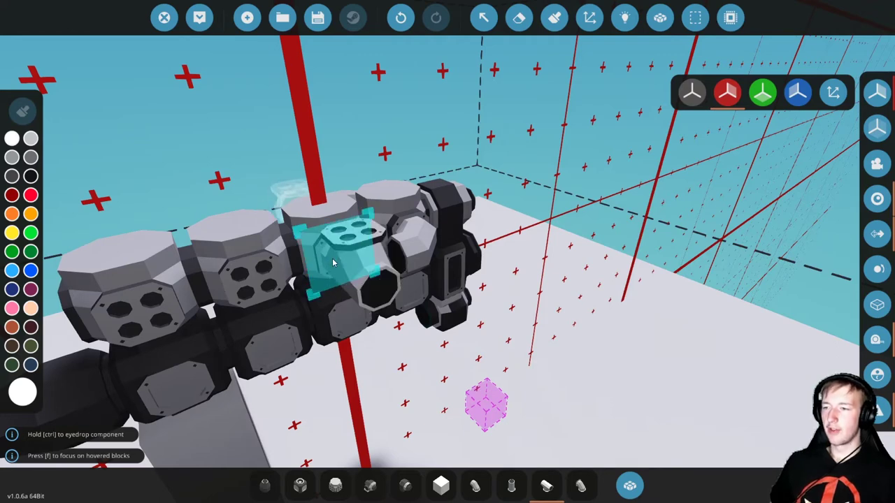
pyautogui.press('r')
pyautogui.press('r')
pyautogui.press('r')
pyautogui.click(332, 260)
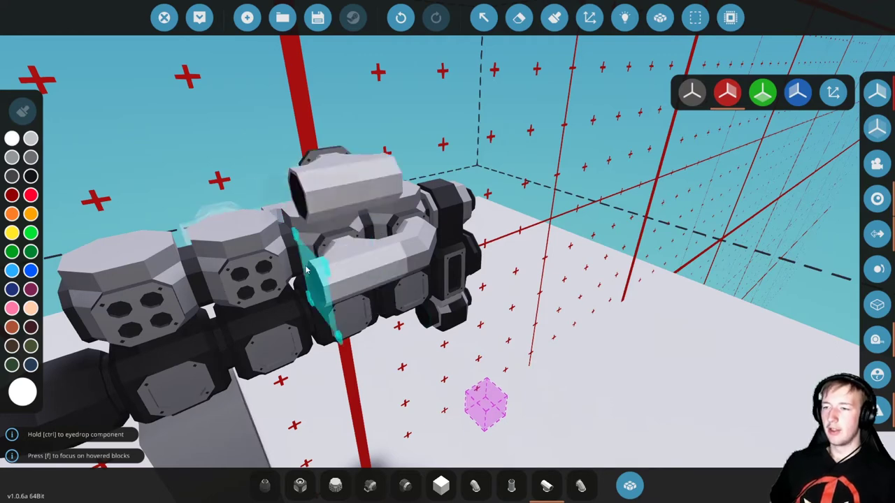
pyautogui.click(270, 277)
pyautogui.click(156, 305)
# Extend the open exhaust end above the clutch with two straight exhaust manifolds in a row
pyautogui.press('s')
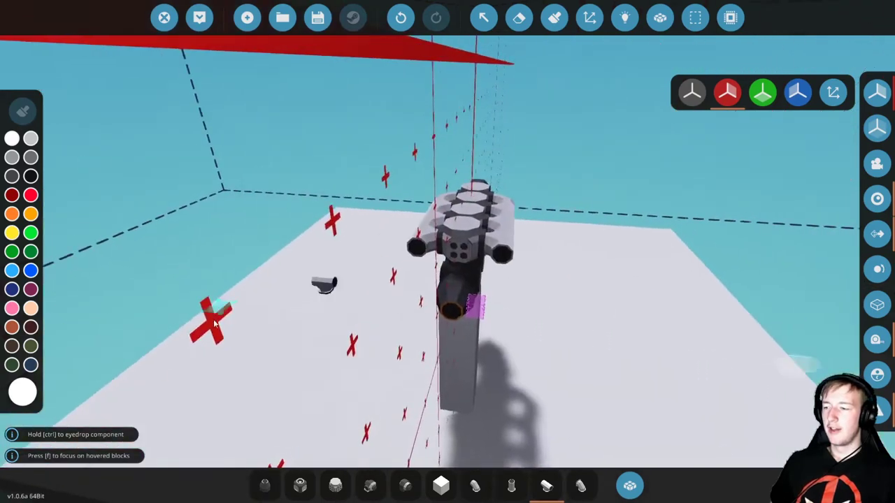
pyautogui.press('d')
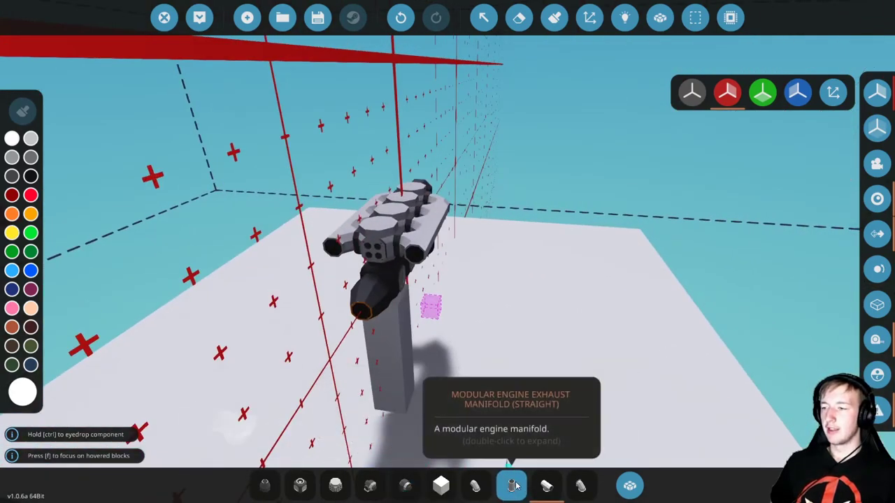
pyautogui.click(516, 485)
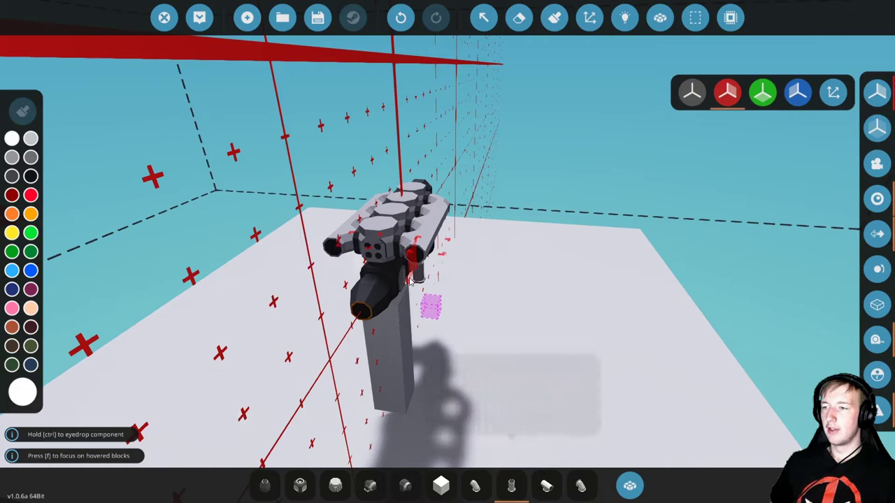
pyautogui.press('k')
pyautogui.click(417, 255)
pyautogui.click(408, 278)
pyautogui.press('d')
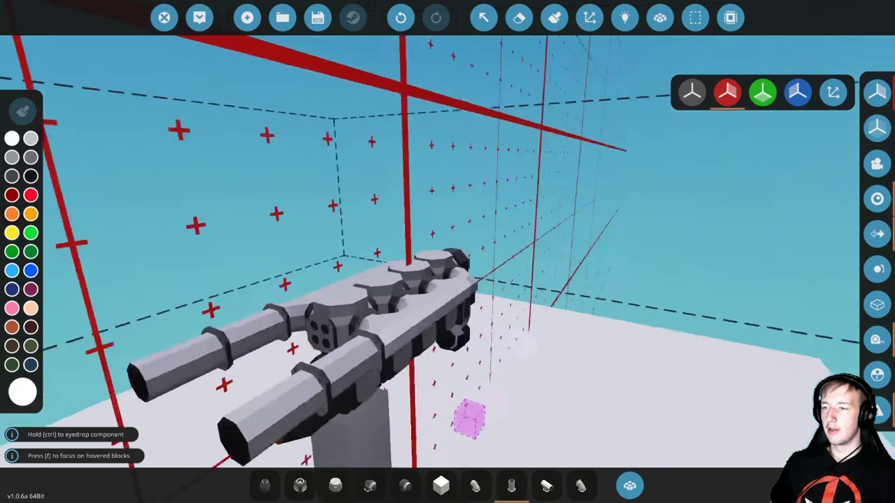
# Erase both straight exhaust manifolds from the open exhaust end
pyautogui.press('i')
pyautogui.press('Delete')
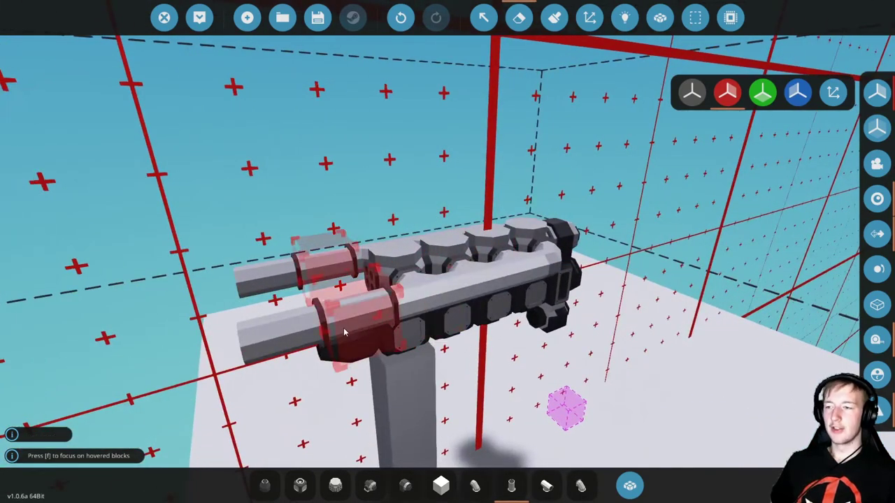
pyautogui.click(343, 330)
pyautogui.click(302, 332)
pyautogui.press('a')
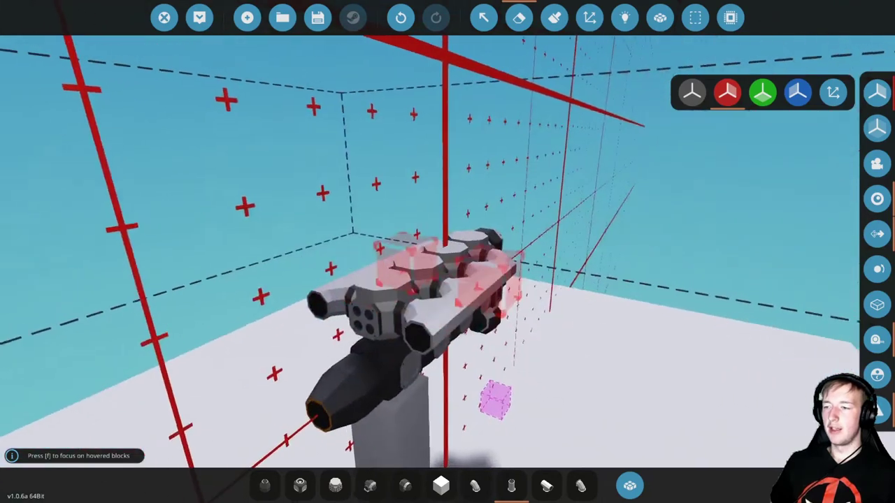
pyautogui.press('w')
pyautogui.moveTo(410, 397); pyautogui.dragTo(420, 335)
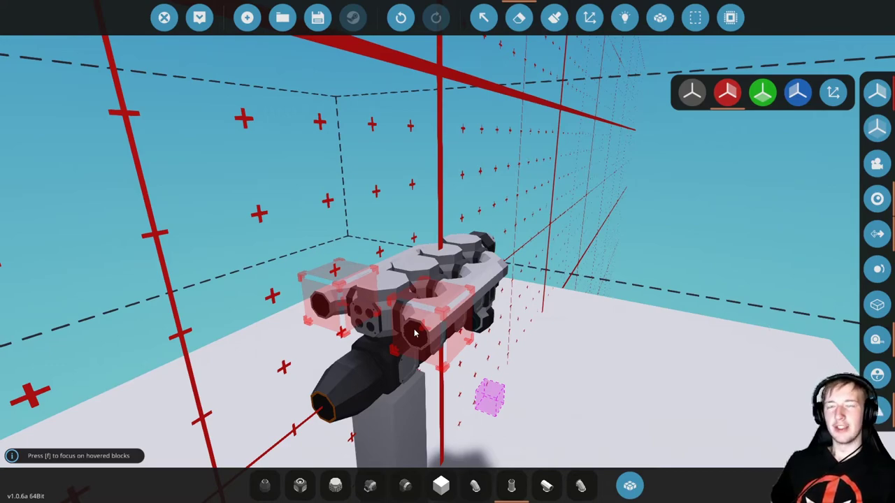
# Examine the exhaust line and the fluid pump under the drive belt from several angles
pyautogui.scroll(3, 577, 342)
pyautogui.scroll(-4, 573, 345)
pyautogui.moveTo(573, 345)
pyautogui.mouseDown()
pyautogui.moveTo(437, 360)
pyautogui.moveTo(180, 344)
pyautogui.moveTo(370, 359)
pyautogui.moveTo(574, 350)
pyautogui.mouseUp()
pyautogui.scroll(3, 391, 357)
pyautogui.scroll(-3, 573, 350)
pyautogui.moveTo(478, 240)
pyautogui.mouseDown()
pyautogui.moveTo(600, 273)
pyautogui.moveTo(447, 288)
pyautogui.moveTo(389, 209)
pyautogui.moveTo(492, 273)
pyautogui.moveTo(312, 286)
pyautogui.moveTo(601, 263)
pyautogui.moveTo(618, 227)
pyautogui.mouseUp()
pyautogui.scroll(3, 390, 210)
pyautogui.scroll(-4, 390, 209)
pyautogui.scroll(3, 618, 227)
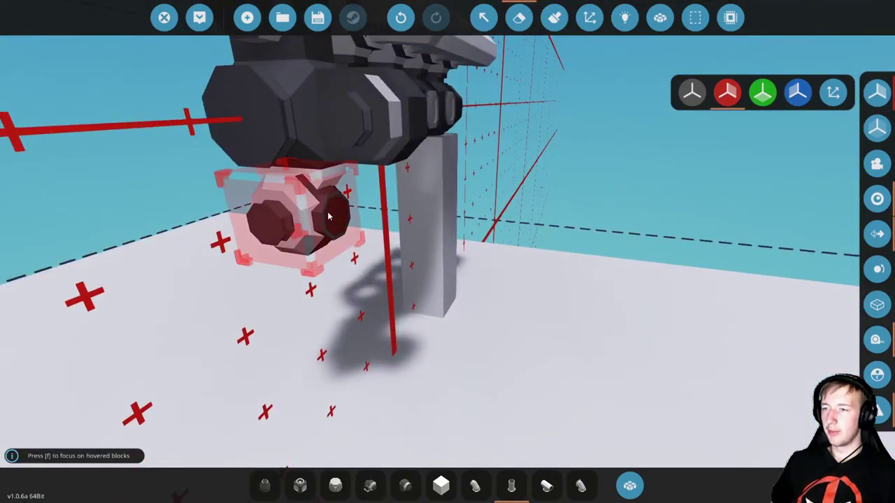
# Preview the T exhaust manifold at the fluid pump's inlet and inspect the pump's alignment with the engine
pyautogui.click(539, 476)
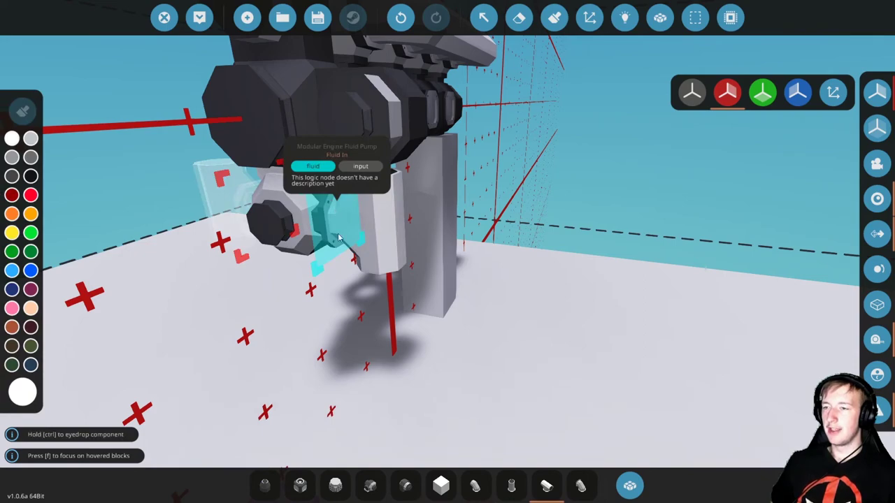
pyautogui.moveTo(338, 238); pyautogui.dragTo(635, 269)
pyautogui.scroll(-5, 611, 282)
pyautogui.scroll(3, 647, 269)
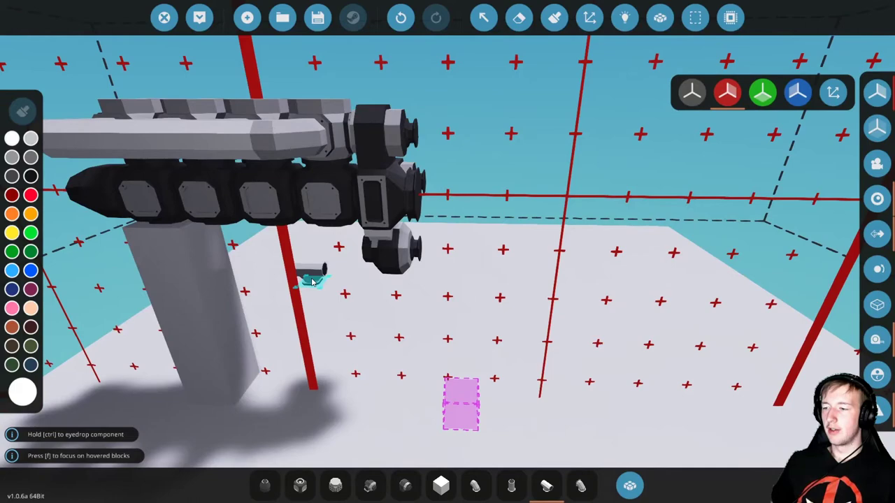
pyautogui.press('l')
pyautogui.scroll(-2, 559, 395)
pyautogui.moveTo(601, 391); pyautogui.dragTo(571, 365)
pyautogui.press('l')
pyautogui.scroll(2, 569, 381)
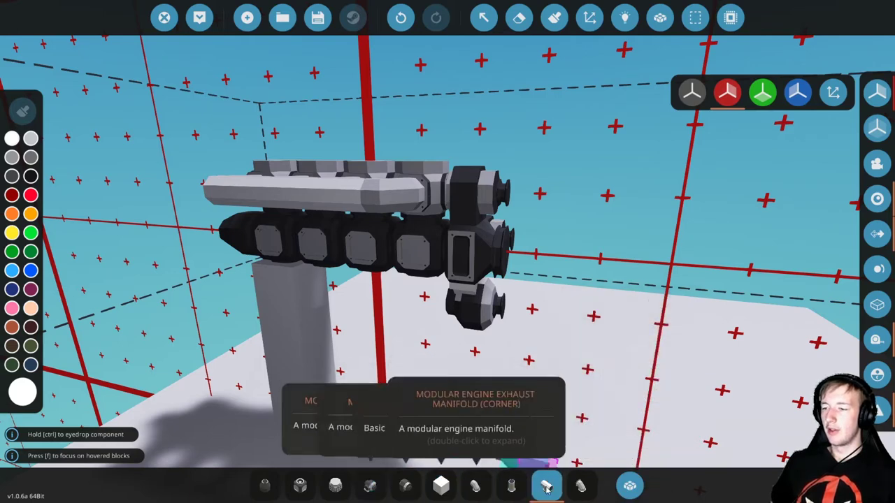
# Assign the modular engine coolant manifold from the component inventory to hotbar slot 7
pyautogui.click(630, 485)
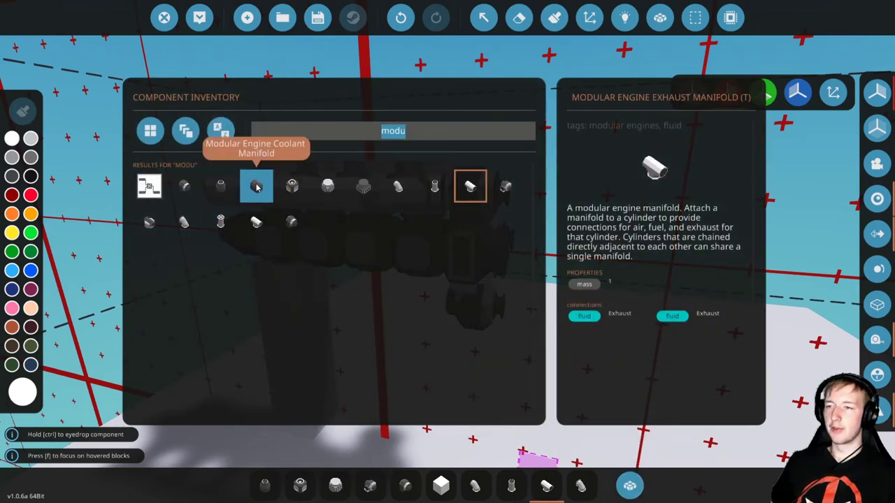
pyautogui.click(257, 184)
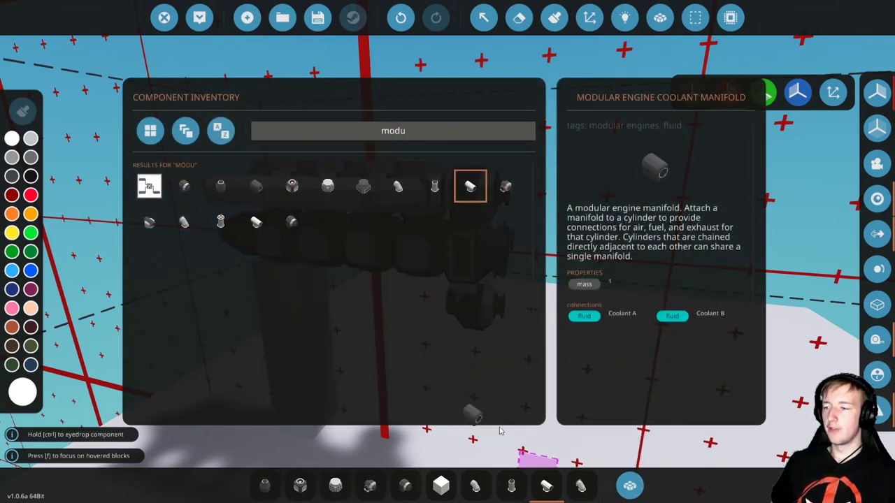
pyautogui.moveTo(482, 488); pyautogui.dragTo(481, 487)
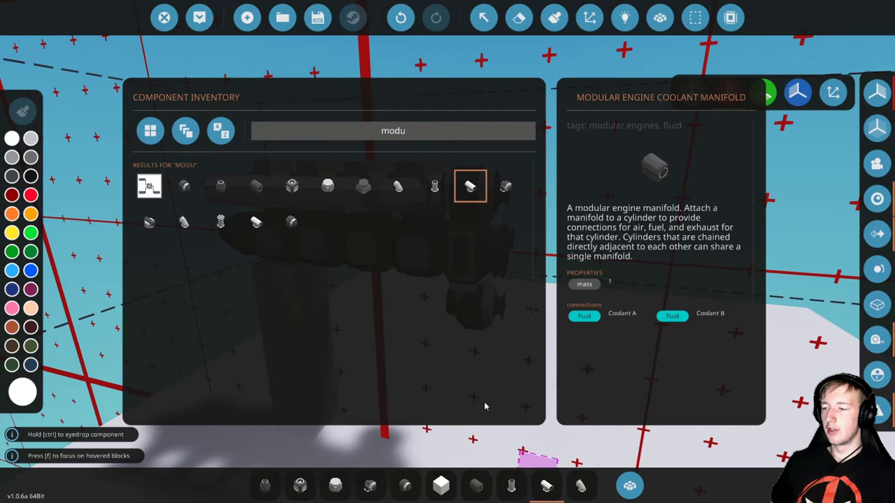
pyautogui.press('Tab')
# Erase the fluid pump beneath the drive belt and place a rotated one on the side of the belt, its inlet facing the crankshafts
pyautogui.press('Delete')
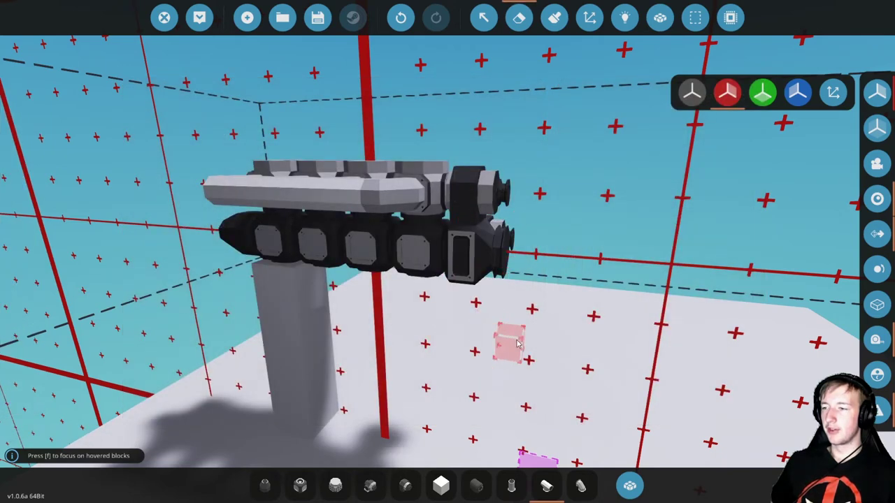
pyautogui.click(370, 485)
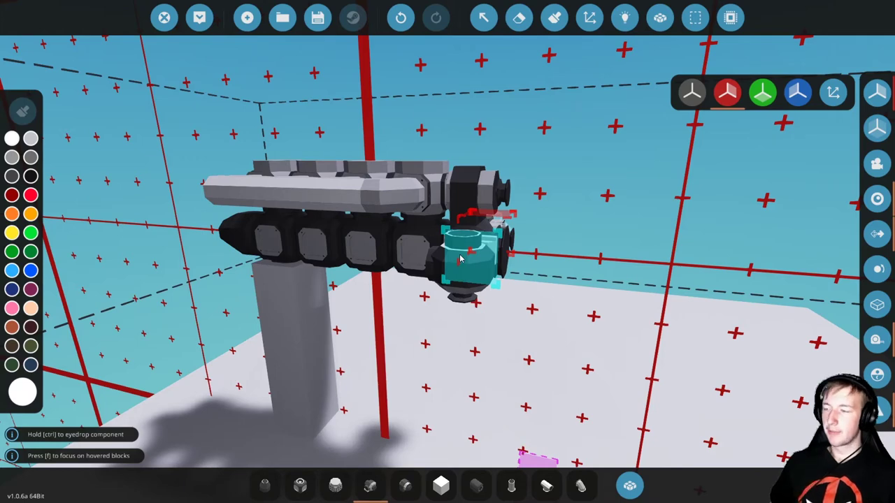
pyautogui.press('k')
pyautogui.press('k')
pyautogui.press('k')
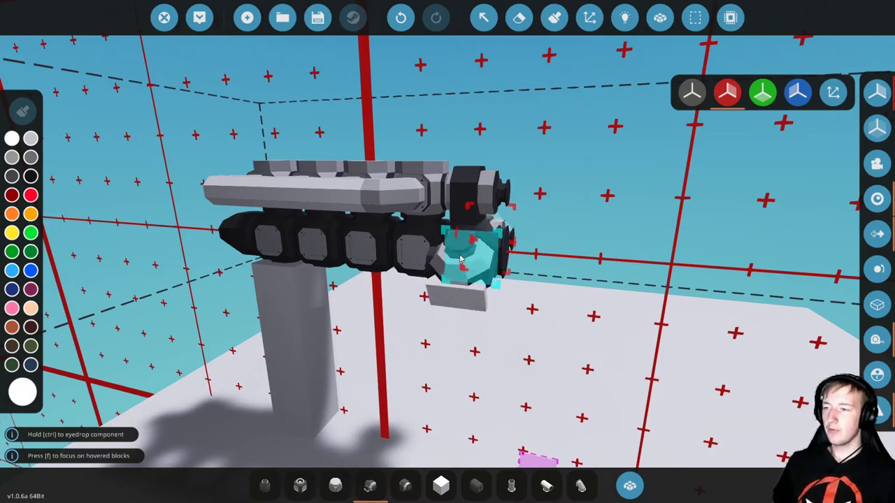
pyautogui.press('l')
pyautogui.press('l')
pyautogui.press('l')
pyautogui.press('l')
pyautogui.press('r')
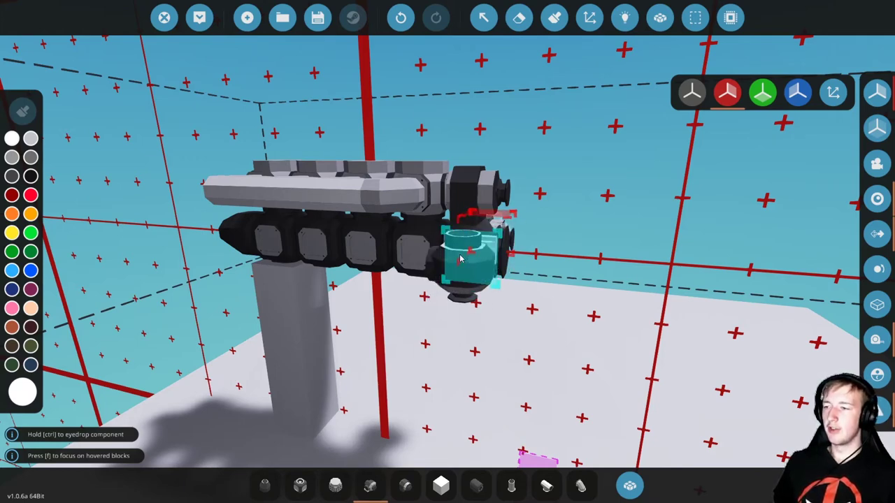
pyautogui.press('r')
pyautogui.click(459, 259)
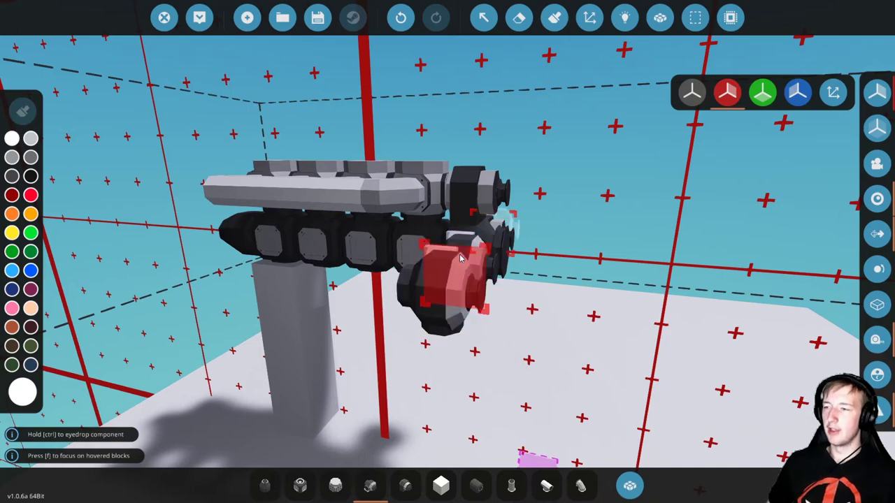
pyautogui.press('w')
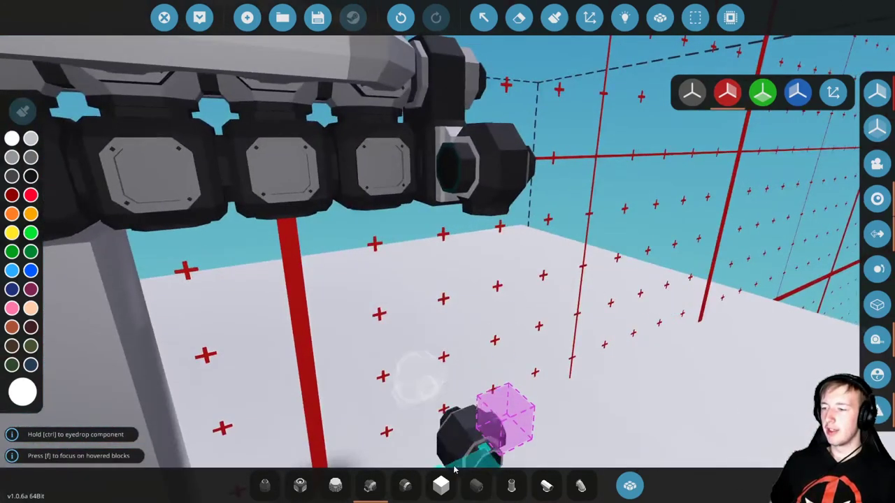
# Place a rotated modular engine coolant manifold on the side of the last crankshaft, lined up with the fluid pump's inlet
pyautogui.click(476, 485)
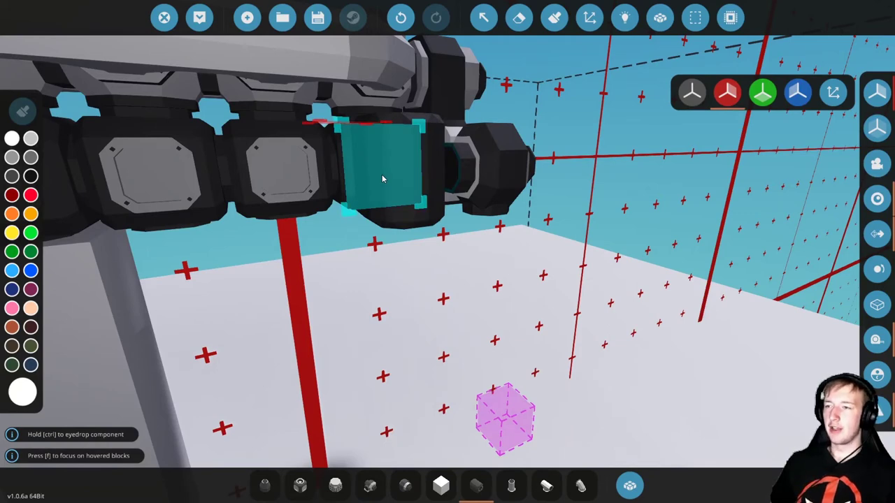
pyautogui.press('r')
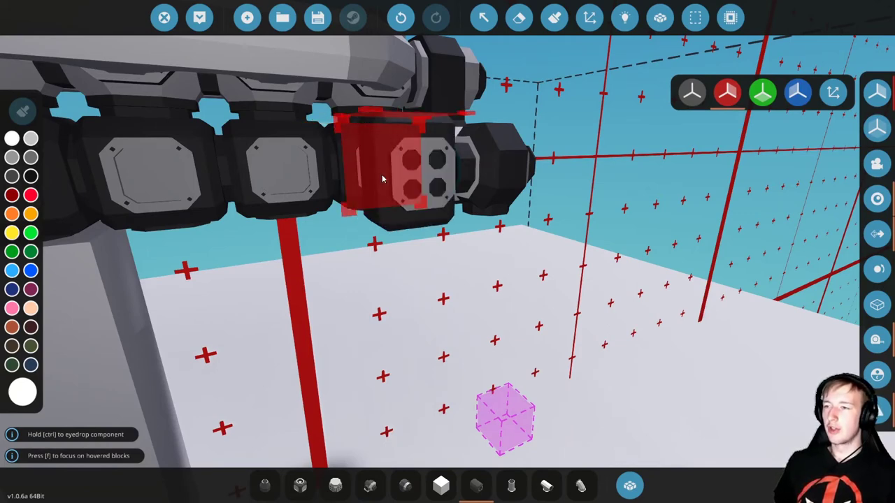
pyautogui.press('r')
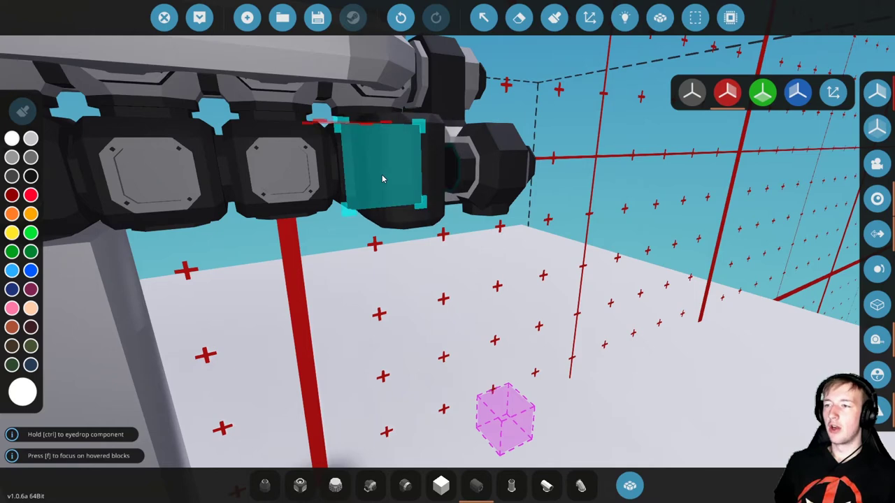
pyautogui.press('r')
pyautogui.press('r')
pyautogui.press('r')
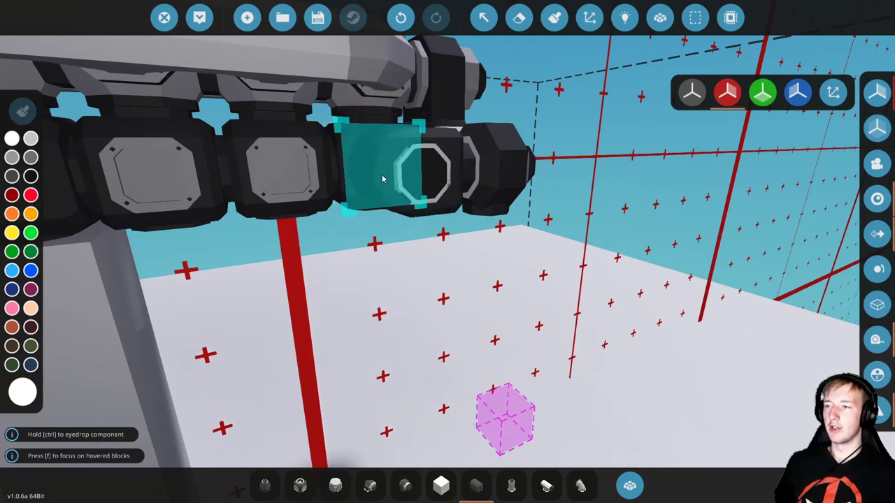
pyautogui.press('r')
pyautogui.click(382, 179)
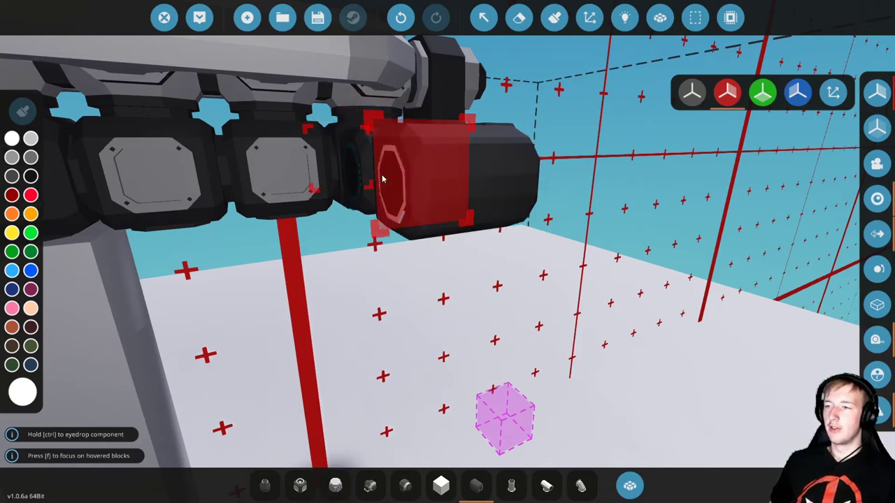
pyautogui.press('j')
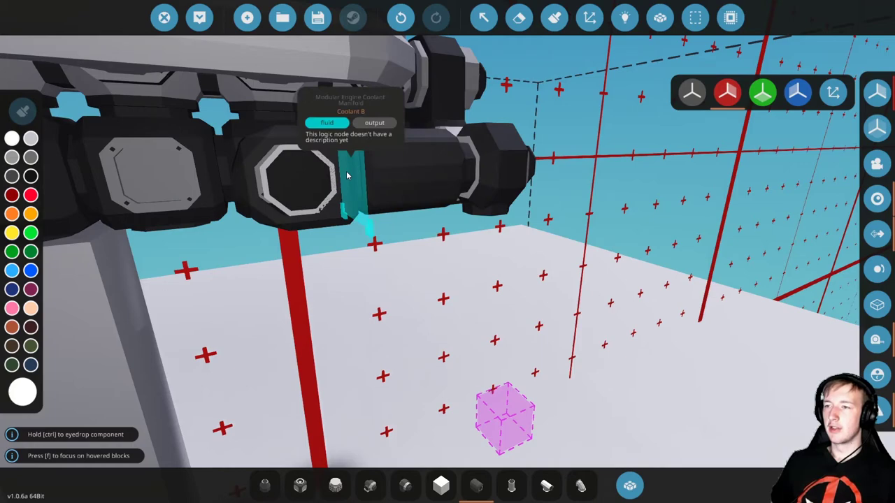
# Examine the coolant manifold's fit against the fluid pump and crankshafts from below and from the side
pyautogui.press('d')
pyautogui.press('w')
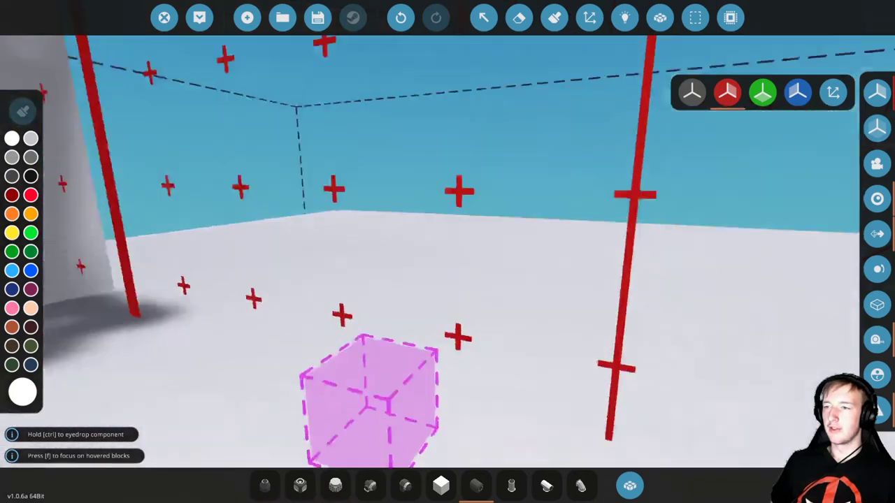
pyautogui.click(312, 207)
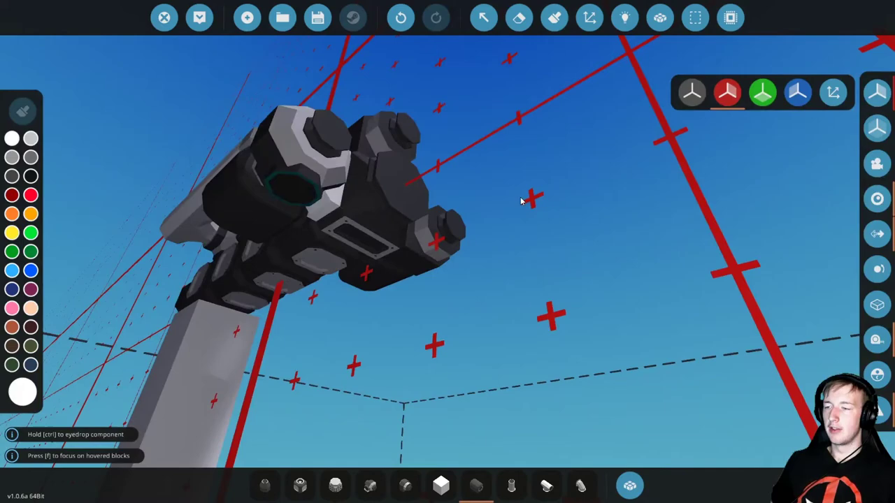
pyautogui.moveTo(521, 202); pyautogui.dragTo(515, 358)
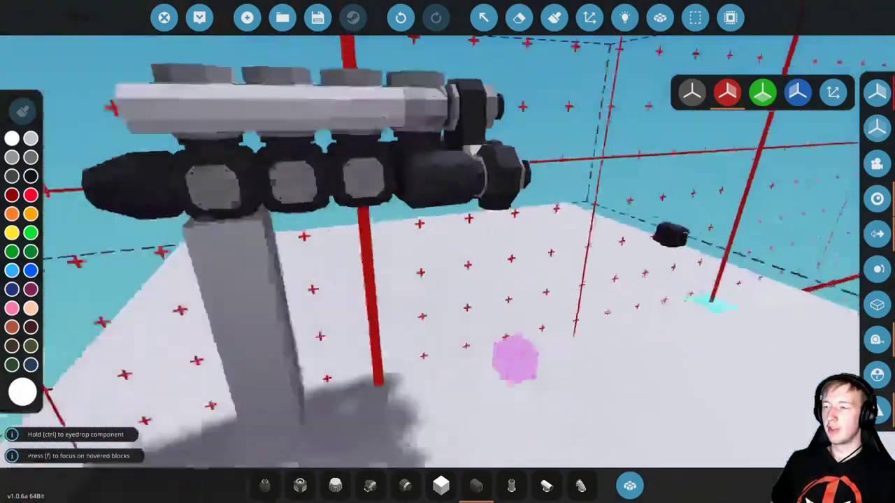
pyautogui.moveTo(671, 234); pyautogui.dragTo(659, 292)
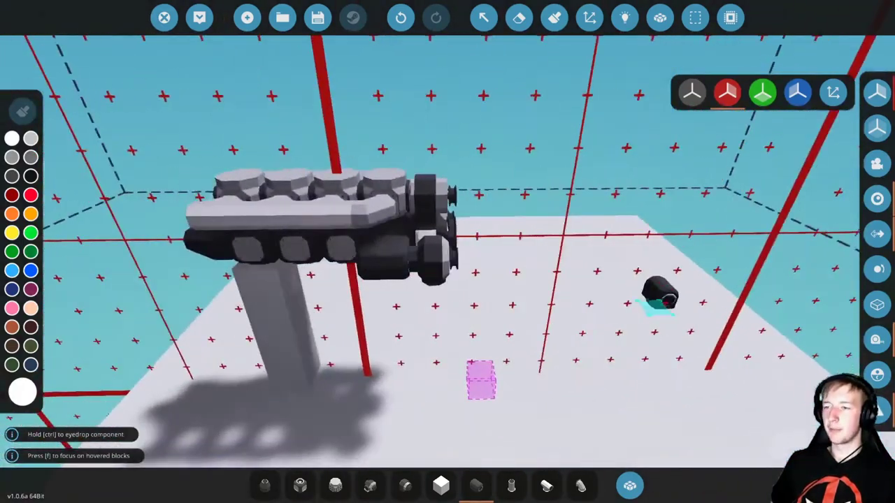
pyautogui.scroll(3, 523, 201)
pyautogui.scroll(-4, 526, 209)
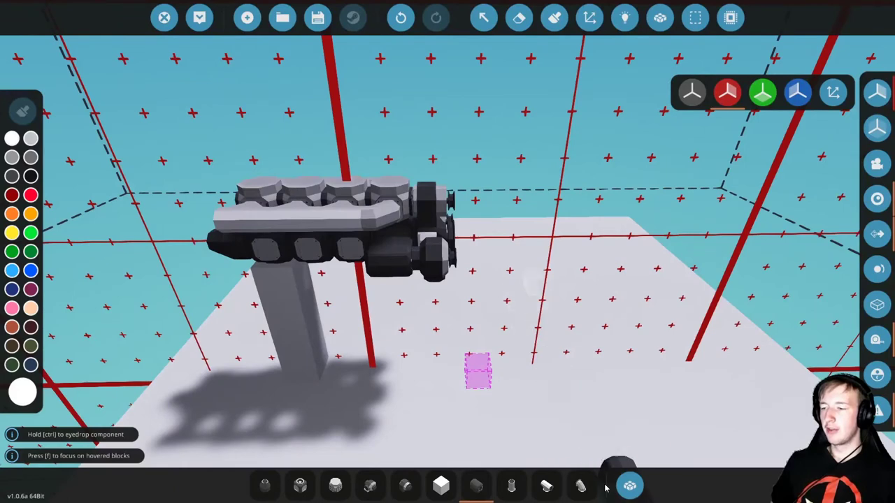
# Assign the modular engine intake manifold from the component inventory to hotbar slot 7
pyautogui.click(629, 485)
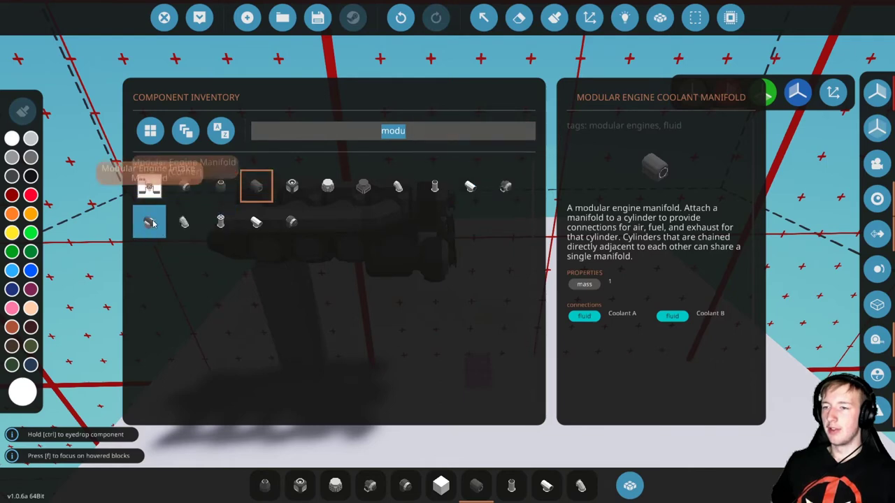
pyautogui.moveTo(149, 222); pyautogui.dragTo(399, 432)
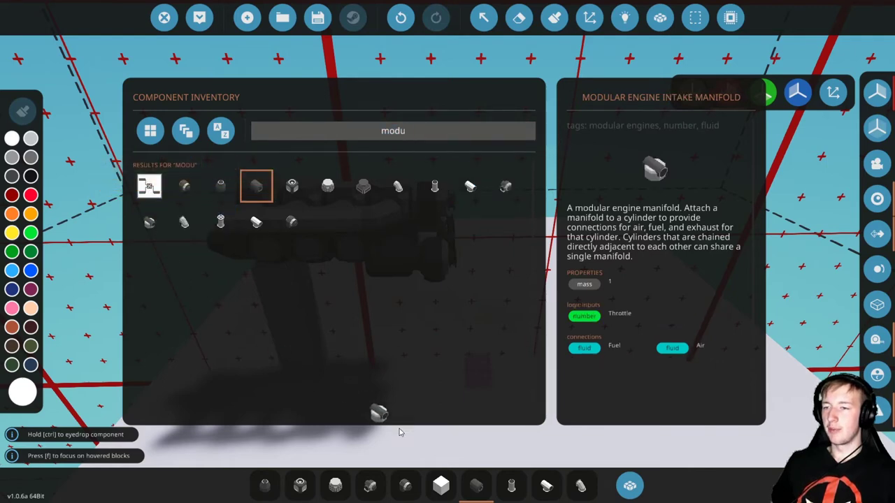
pyautogui.moveTo(481, 491); pyautogui.dragTo(481, 491)
pyautogui.press('Tab')
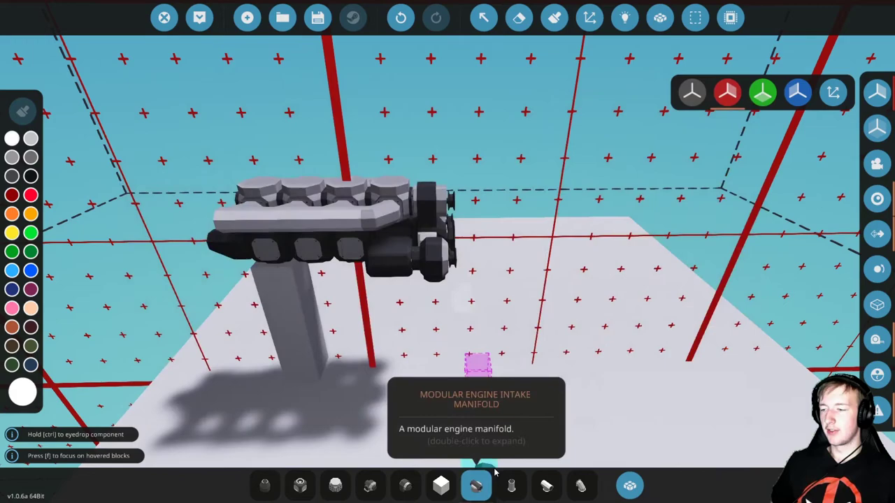
# Preview the intake manifold around the part on top of the drive belt at the front of the engine
pyautogui.press('w')
pyautogui.press('w')
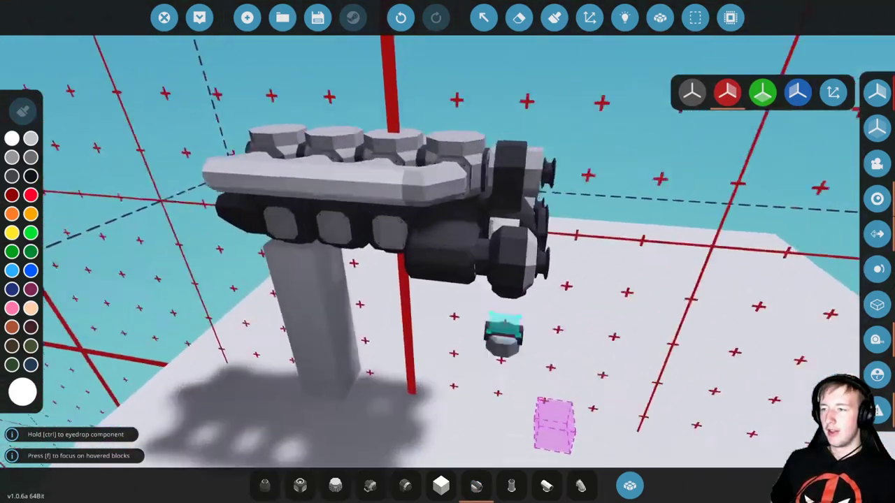
pyautogui.press('d')
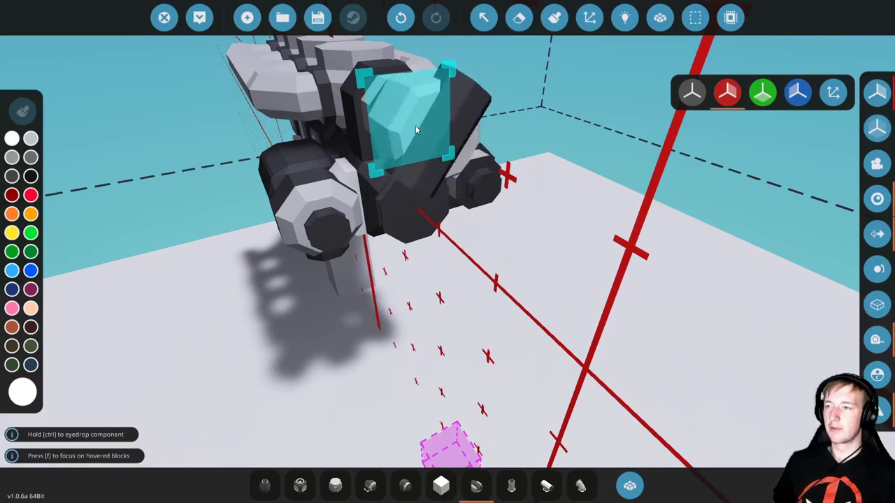
pyautogui.click(415, 130)
pyautogui.press('i')
pyautogui.press('s')
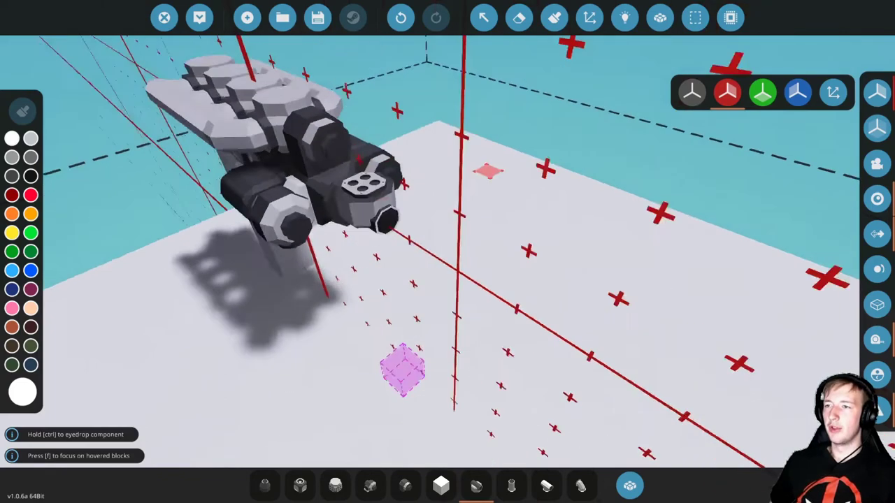
# Try erasing the front exhaust manifold, restore it and turn off the red mirror symmetry
pyautogui.press('a')
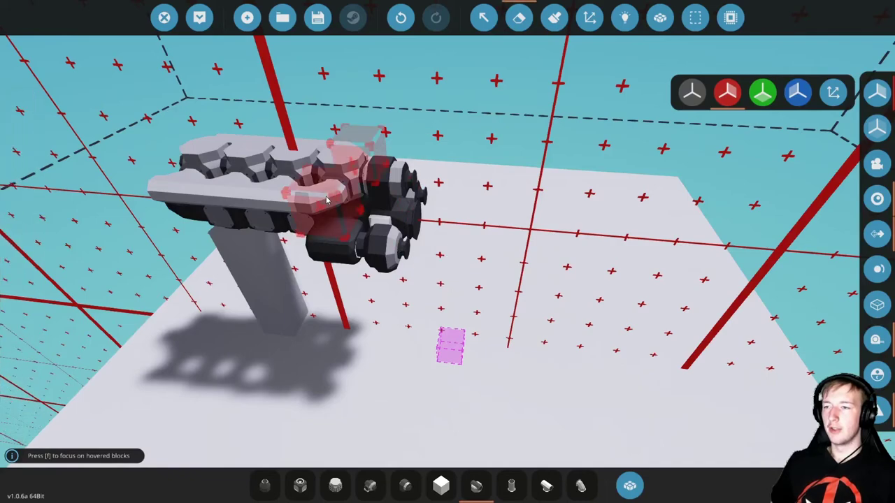
pyautogui.press('a')
pyautogui.moveTo(535, 225); pyautogui.dragTo(758, 144)
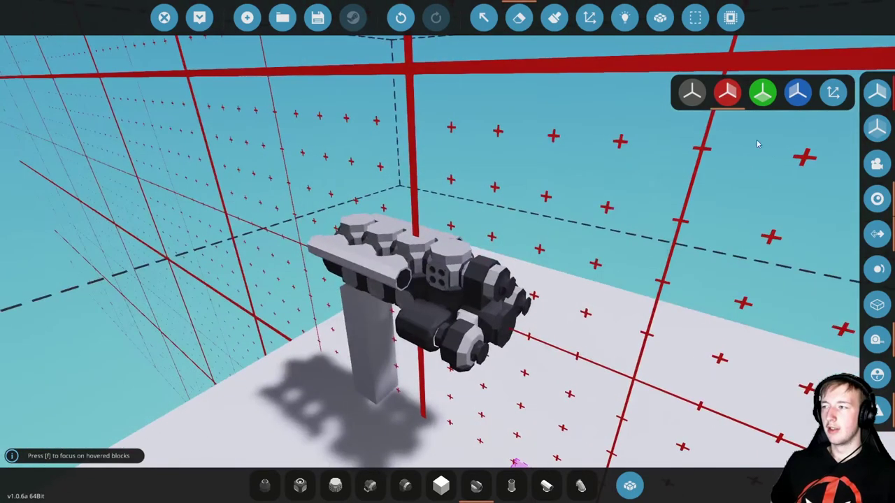
pyautogui.click(688, 94)
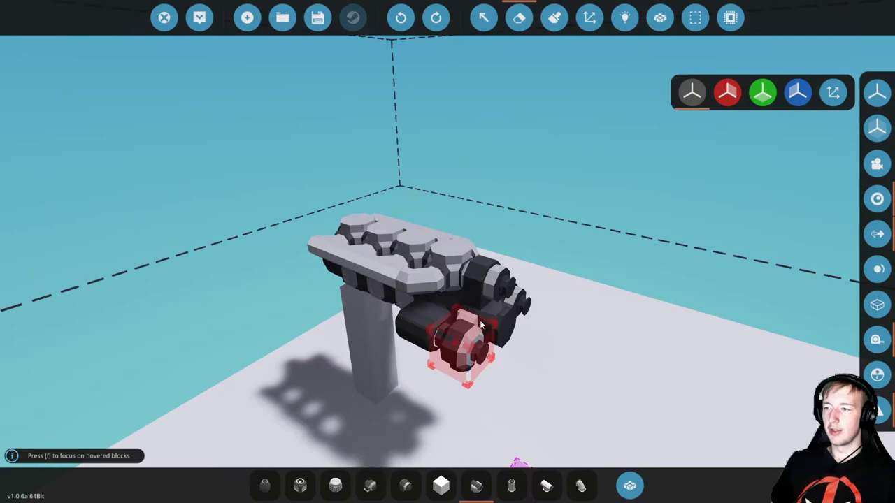
# Try replacing the two front exhaust manifolds on one side with the intake manifold, then undo their removal
pyautogui.moveTo(481, 324)
pyautogui.mouseDown()
pyautogui.moveTo(533, 340)
pyautogui.moveTo(571, 319)
pyautogui.mouseUp()
pyautogui.press('w')
pyautogui.click(394, 270)
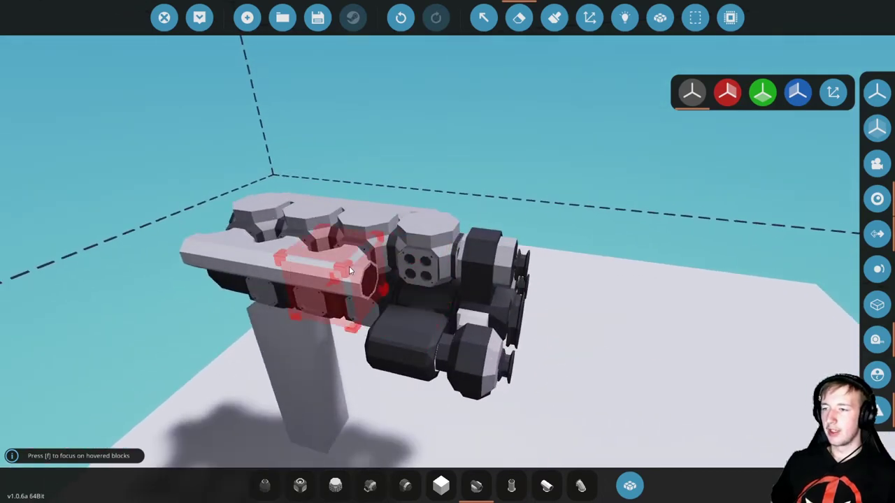
pyautogui.click(347, 267)
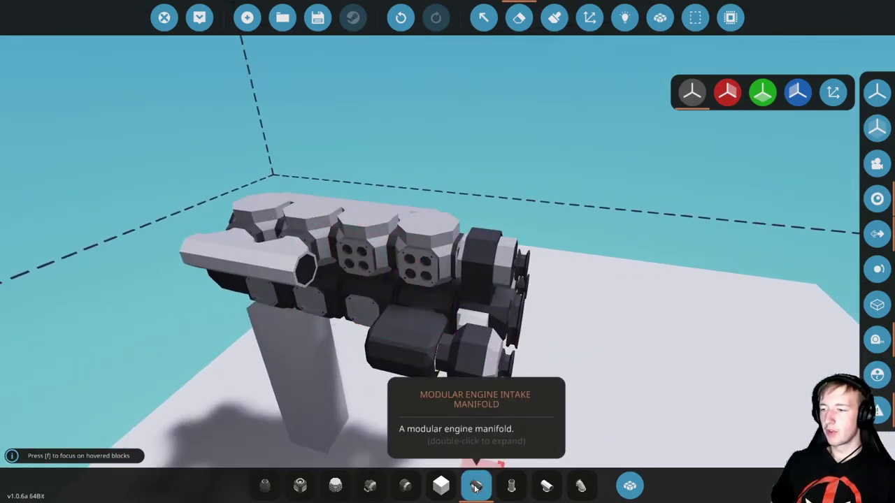
pyautogui.click(476, 487)
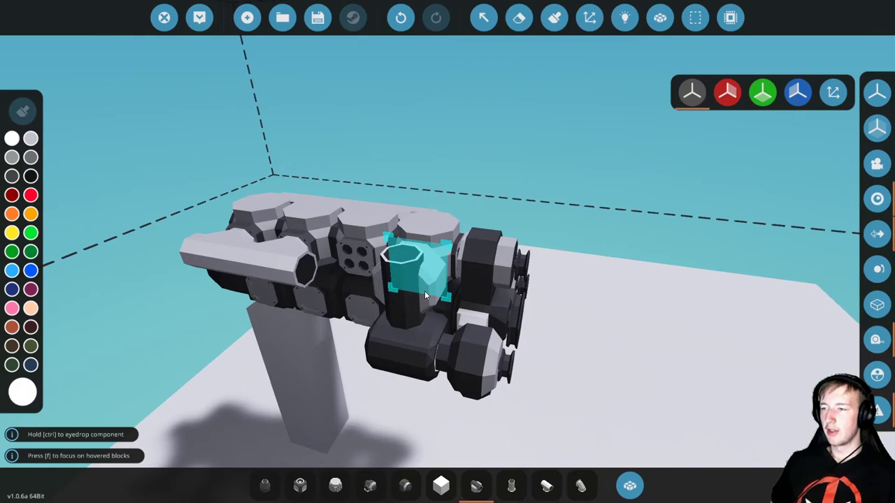
pyautogui.moveTo(427, 289); pyautogui.dragTo(669, 246)
pyautogui.press('a')
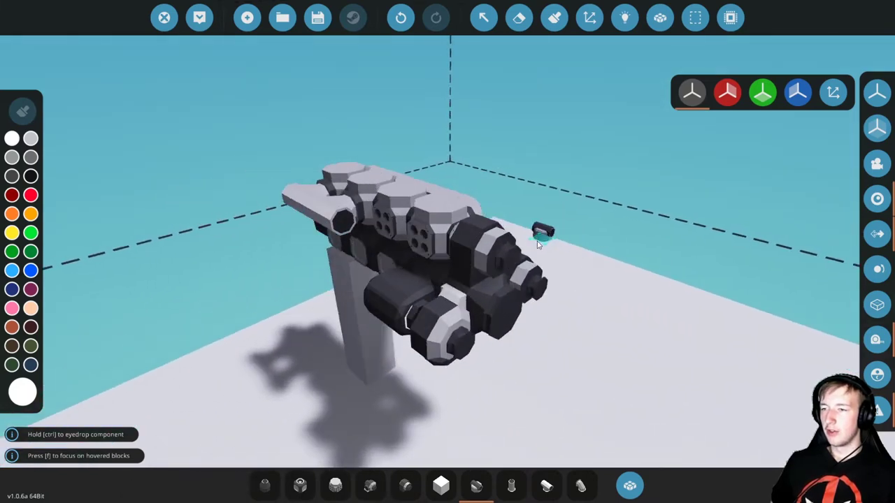
pyautogui.hotkey('ctrl', 'z')
pyautogui.hotkey('ctrl', 'z')
# Erase the part on top of the drive belt and place the hotbar slot 5 component beneath the belt instead
pyautogui.press('Delete')
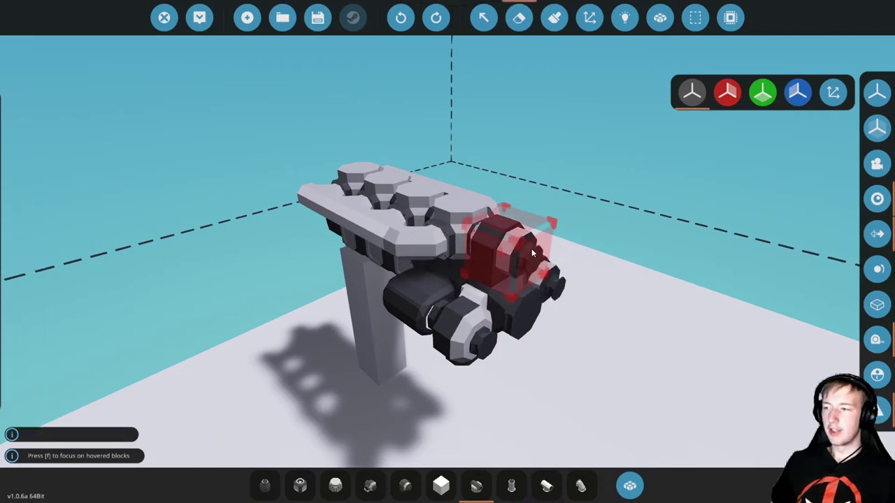
pyautogui.hotkey('ctrl', 'y')
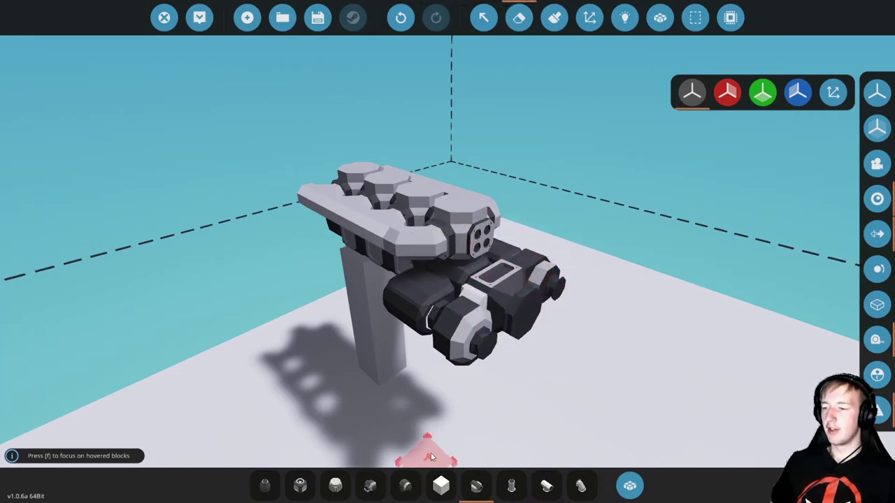
pyautogui.click(406, 485)
pyautogui.press('w')
pyautogui.moveTo(586, 351)
pyautogui.mouseDown()
pyautogui.moveTo(589, 420)
pyautogui.moveTo(559, 231)
pyautogui.mouseUp()
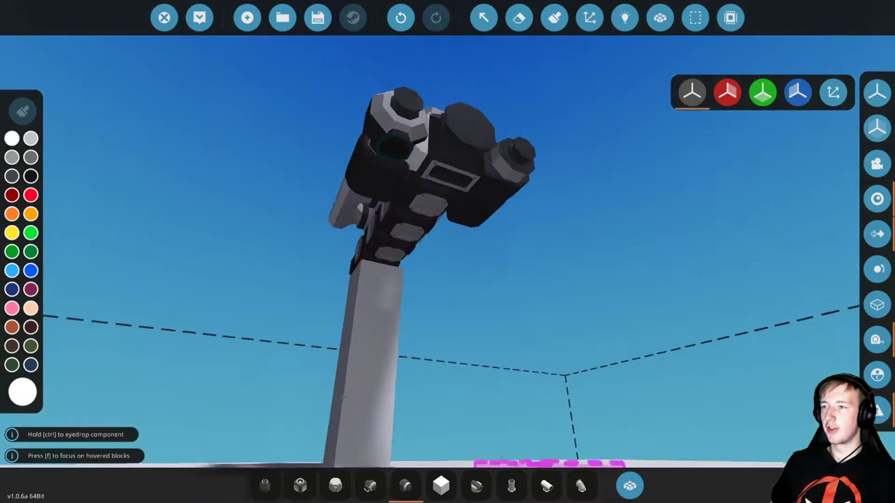
pyautogui.press('s')
pyautogui.moveTo(463, 201); pyautogui.dragTo(589, 212)
pyautogui.press('w')
pyautogui.press('s')
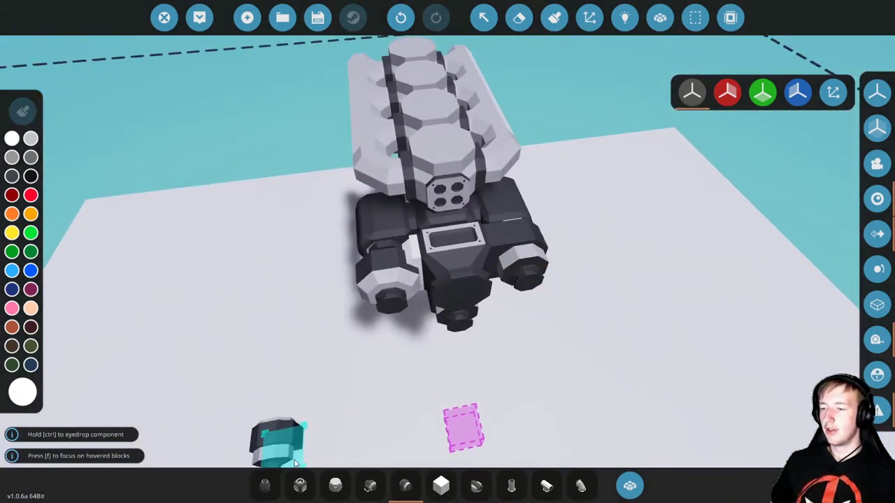
# Place a modular engine intake manifold on the front face of the front cylinder, rotated so its air duct runs crosswise
pyautogui.click(475, 486)
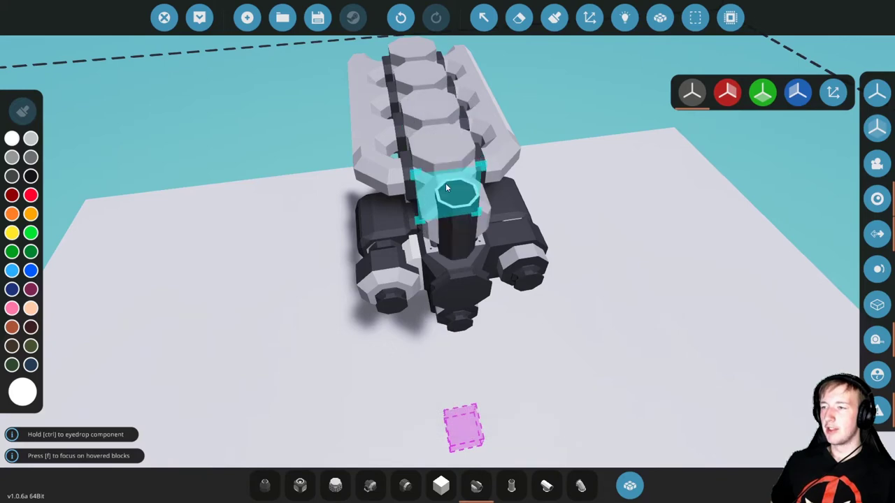
pyautogui.moveTo(445, 183)
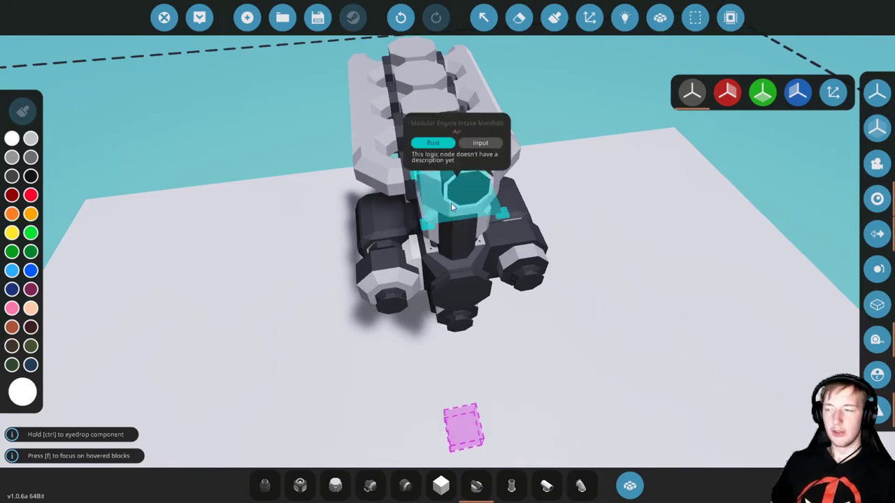
pyautogui.hotkey('ctrl', 'z')
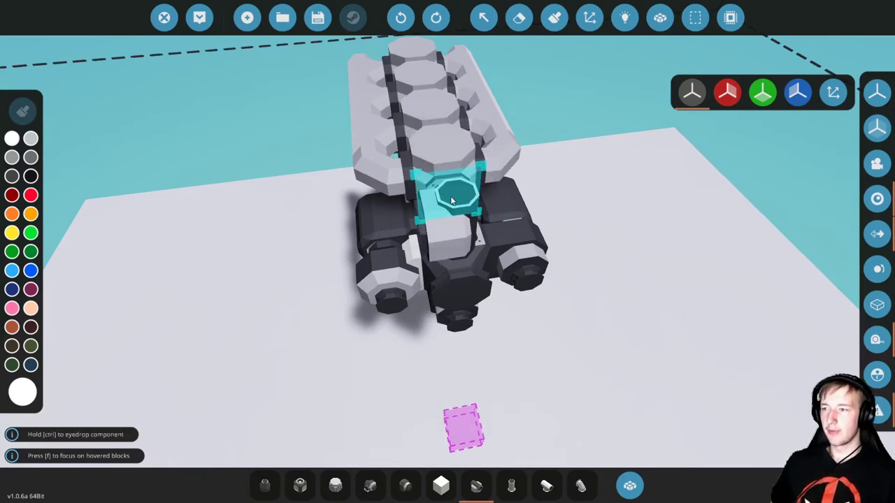
pyautogui.press('k')
pyautogui.press('o')
pyautogui.press('o')
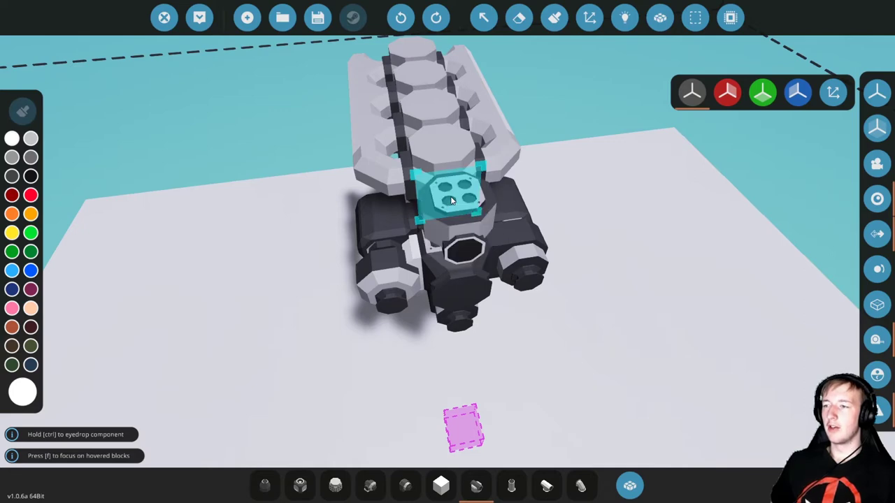
pyautogui.press('i')
pyautogui.click(452, 200)
pyautogui.press('d')
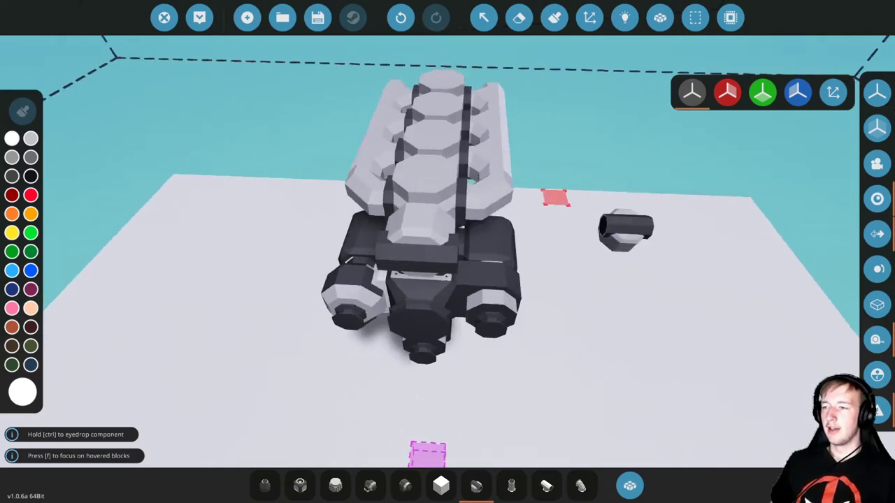
pyautogui.moveTo(180, 217)
pyautogui.moveTo(179, 217); pyautogui.dragTo(301, 203)
pyautogui.moveTo(347, 351)
pyautogui.scroll(-8, 361, 354)
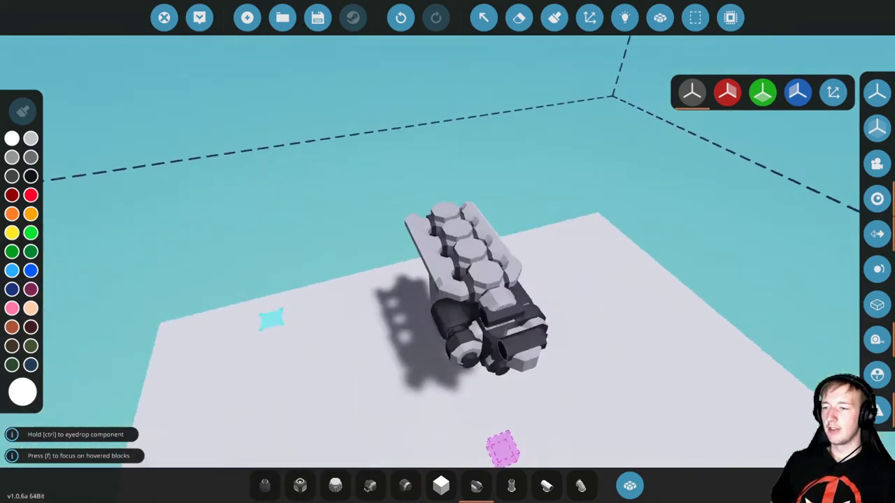
pyautogui.moveTo(361, 354); pyautogui.dragTo(271, 360)
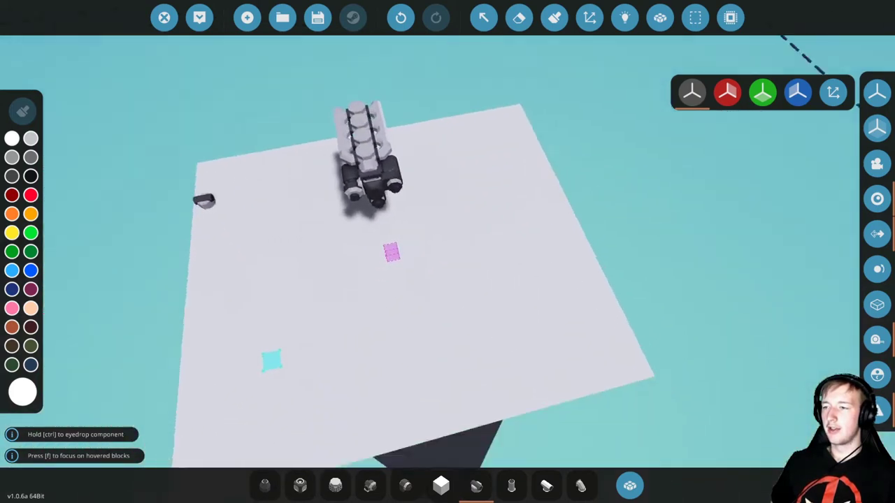
# Erase the intake manifold from the front face of the front cylinder
pyautogui.moveTo(204, 200); pyautogui.dragTo(209, 112)
pyautogui.scroll(6, 391, 252)
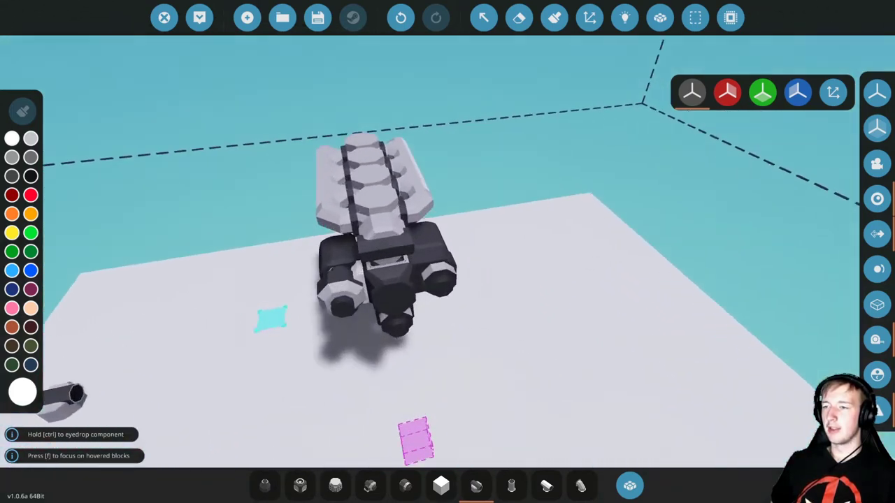
pyautogui.scroll(-3, 353, 342)
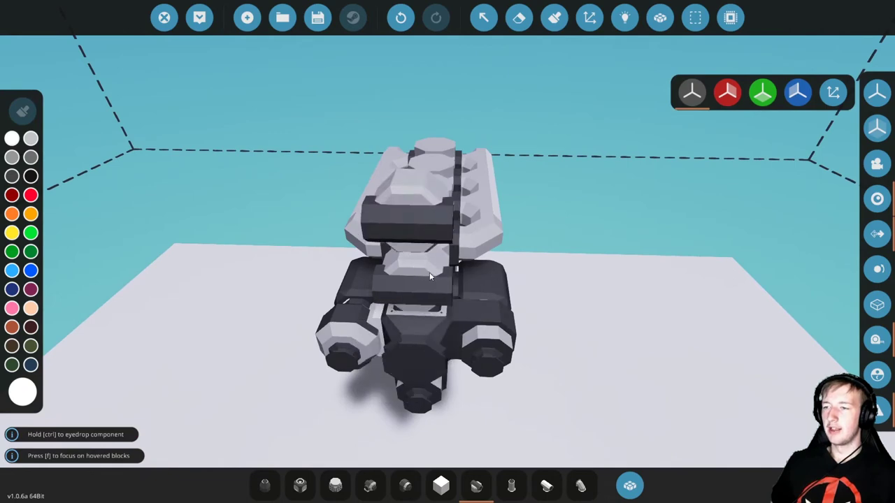
pyautogui.press('Delete')
pyautogui.click(406, 263)
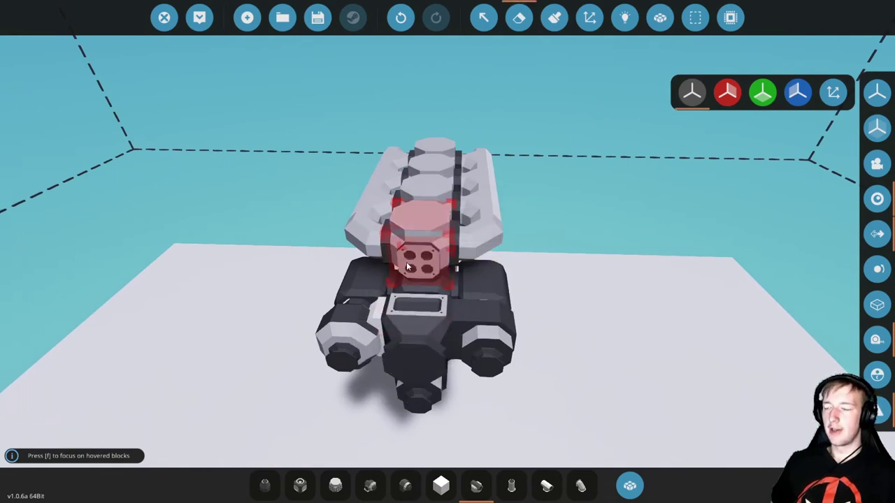
# Place the intake manifold back on the front cylinder's front face, rotated so its duct runs crosswise
pyautogui.press('Delete')
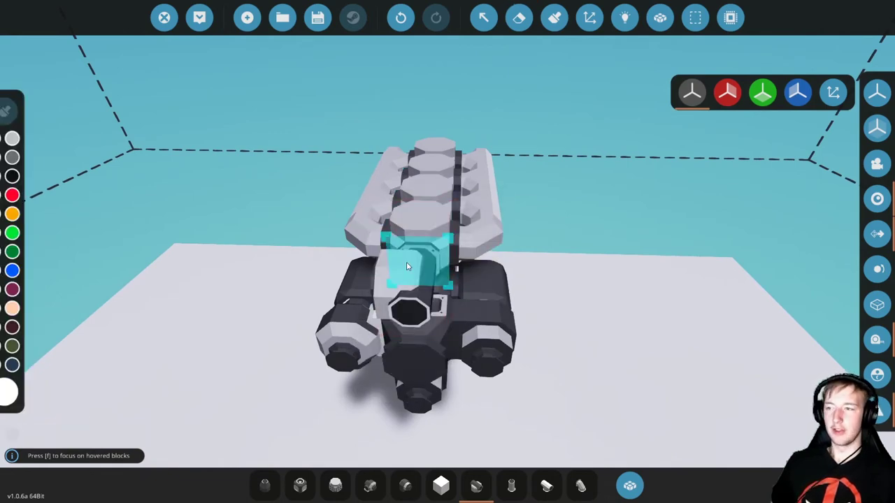
pyautogui.press('k')
pyautogui.press('l')
pyautogui.press('l')
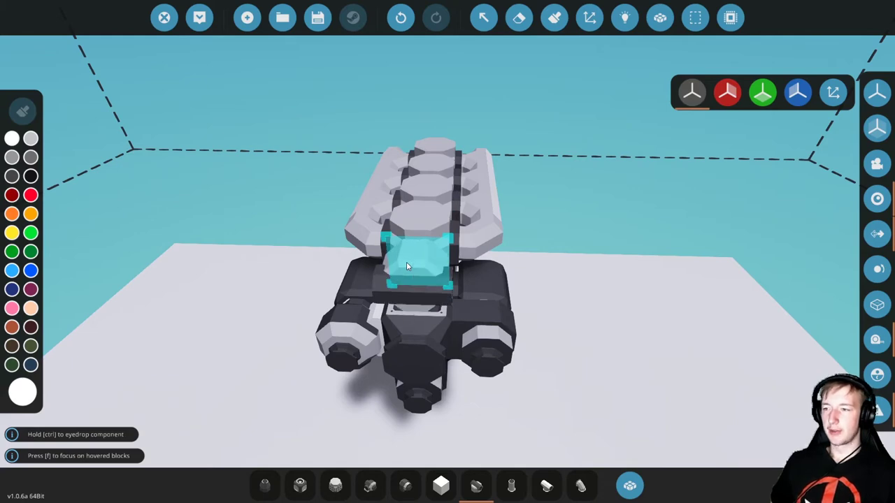
pyautogui.click(406, 262)
pyautogui.moveTo(599, 263); pyautogui.dragTo(529, 273)
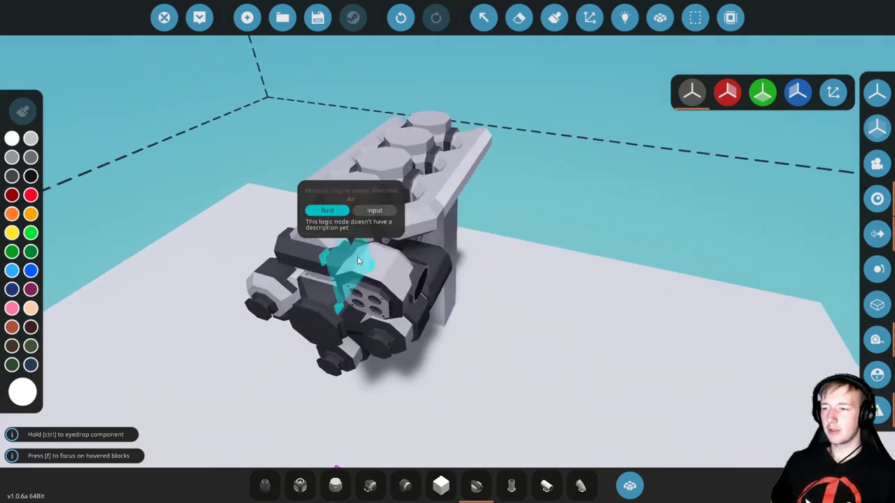
# Assign the Fluid Port to hotbar slot 7 and place one on the intake manifold's air connection
pyautogui.click(630, 486)
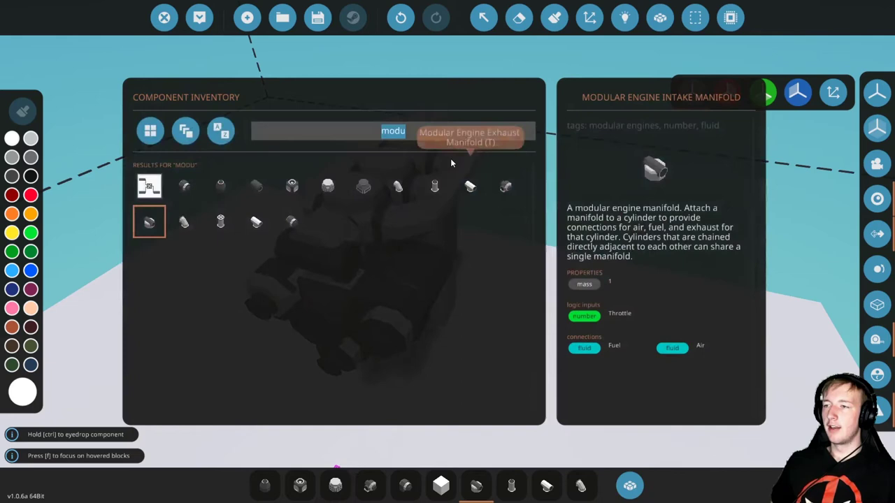
pyautogui.write('fluid')
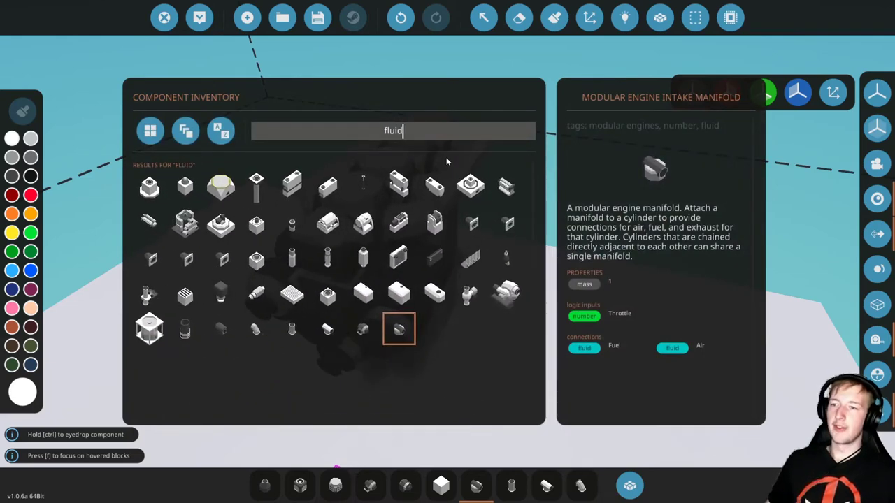
pyautogui.moveTo(186, 297); pyautogui.dragTo(376, 400)
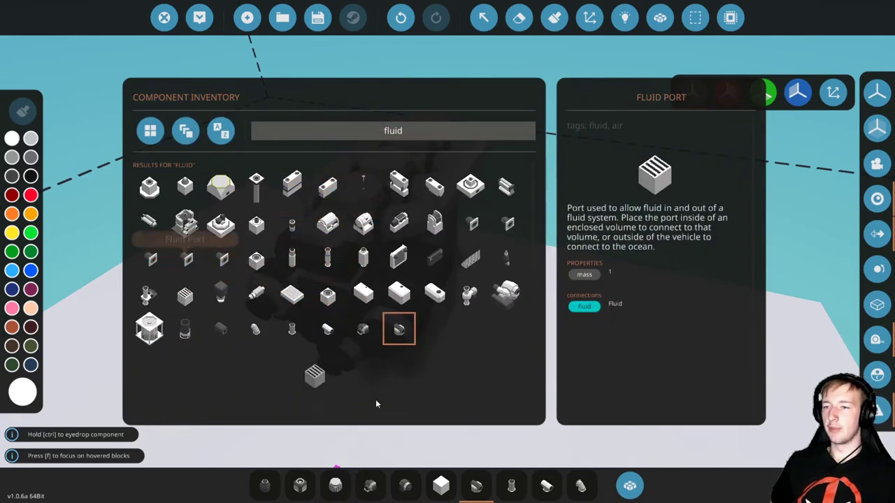
pyautogui.moveTo(481, 485); pyautogui.dragTo(477, 486)
pyautogui.press('Escape')
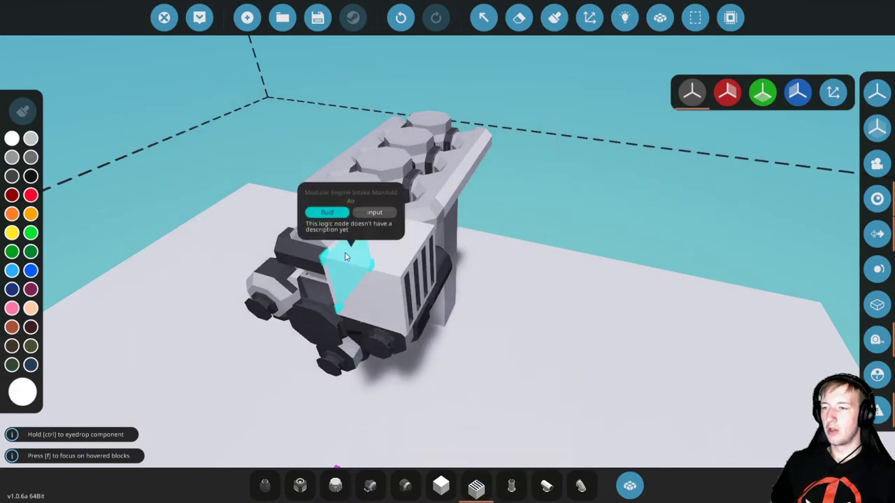
pyautogui.click(346, 257)
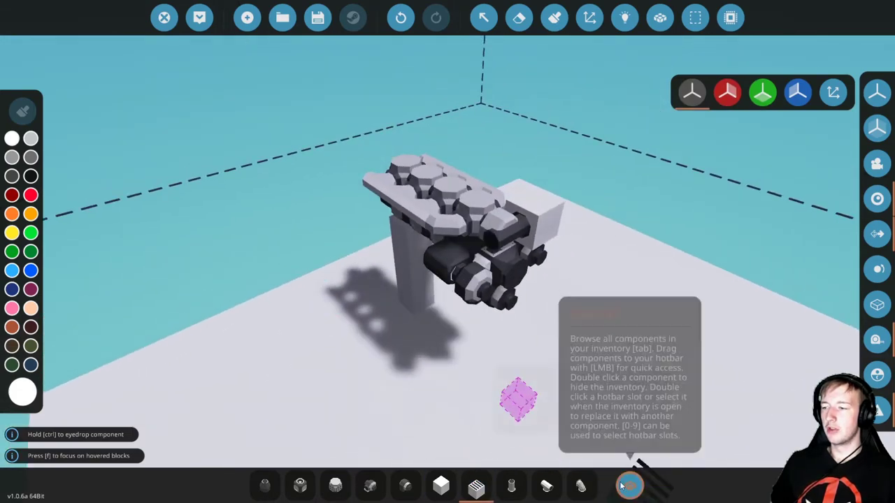
# Search the component inventory for "tank" and assign Fluid Tank Small to hotbar slot 8
pyautogui.click(629, 485)
pyautogui.write('fuel')
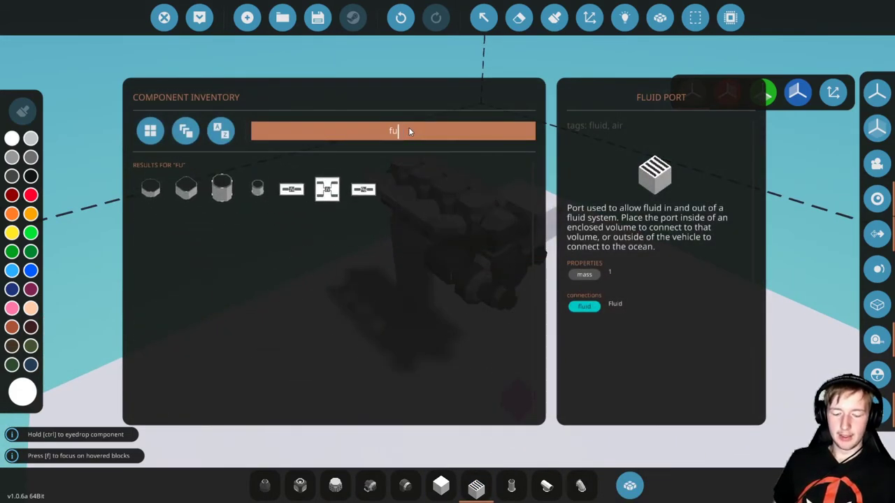
pyautogui.press('BackSpace')
pyautogui.press('BackSpace')
pyautogui.press('BackSpace')
pyautogui.press('BackSpace')
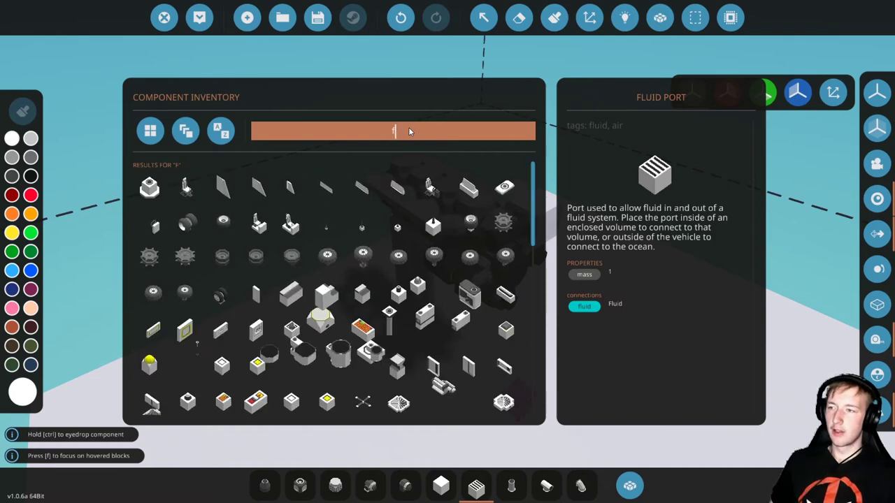
pyautogui.write('tank')
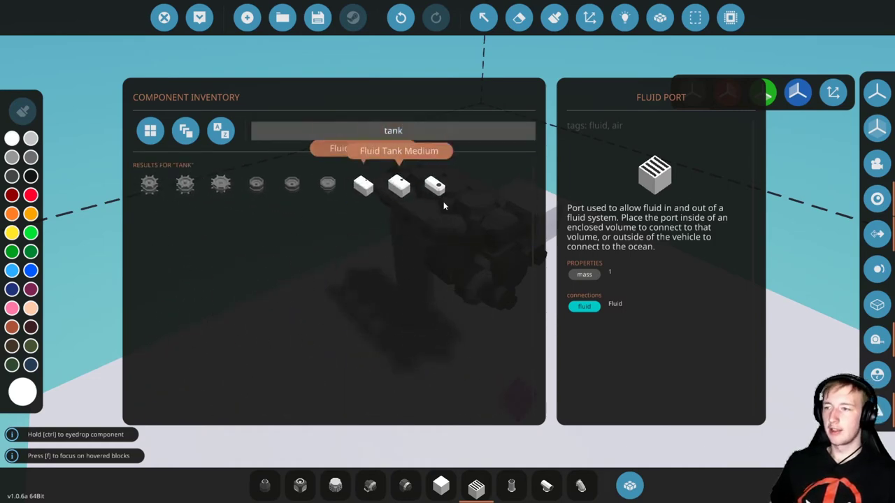
pyautogui.click(434, 185)
pyautogui.click(514, 482)
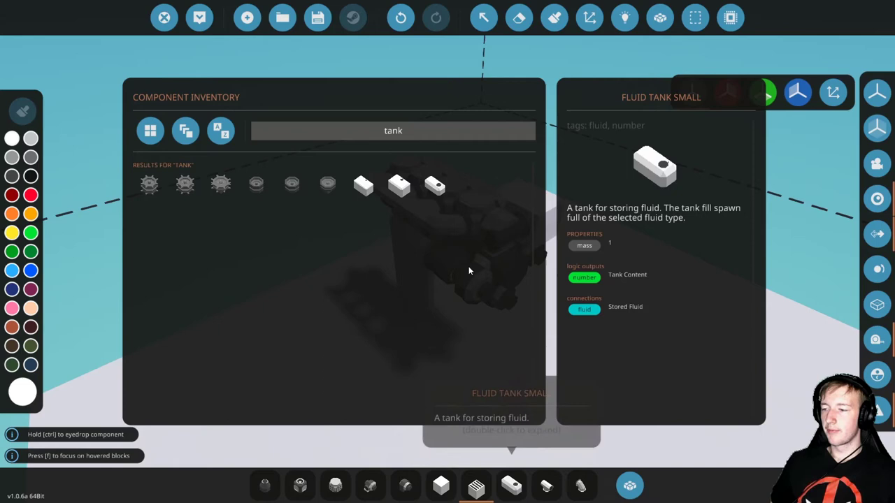
# Search for "pipe" and assign Pipe Angle, Pipe Straight and Pipe T-Piece to hotbar slots 1, 2 and 3
pyautogui.press('BackSpace')
pyautogui.press('BackSpace')
pyautogui.press('BackSpace')
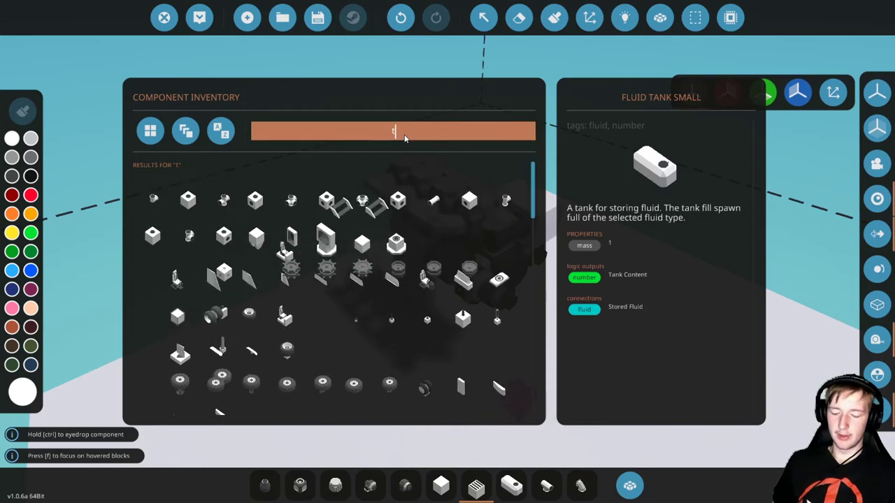
pyautogui.write('pipe')
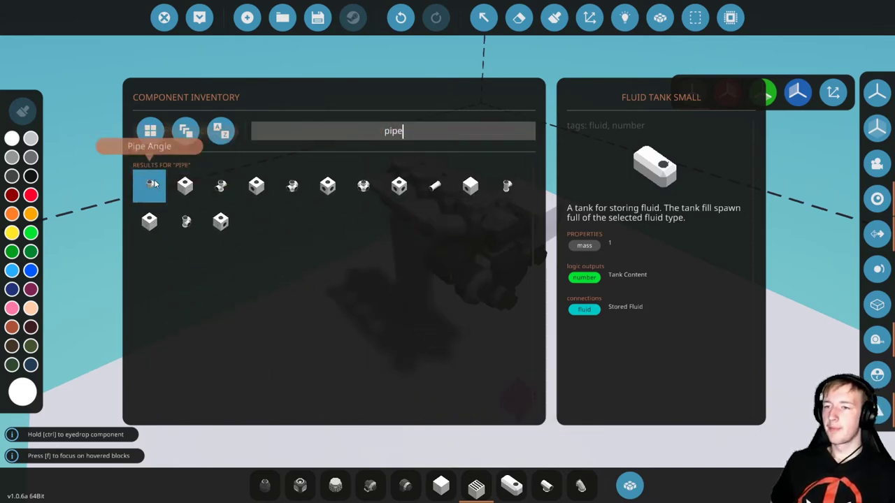
pyautogui.click(151, 185)
pyautogui.click(270, 488)
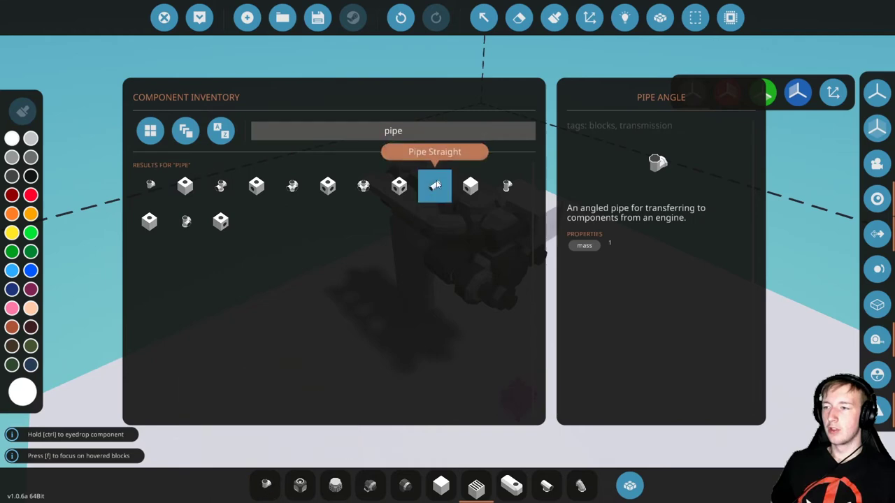
pyautogui.click(435, 185)
pyautogui.click(506, 192)
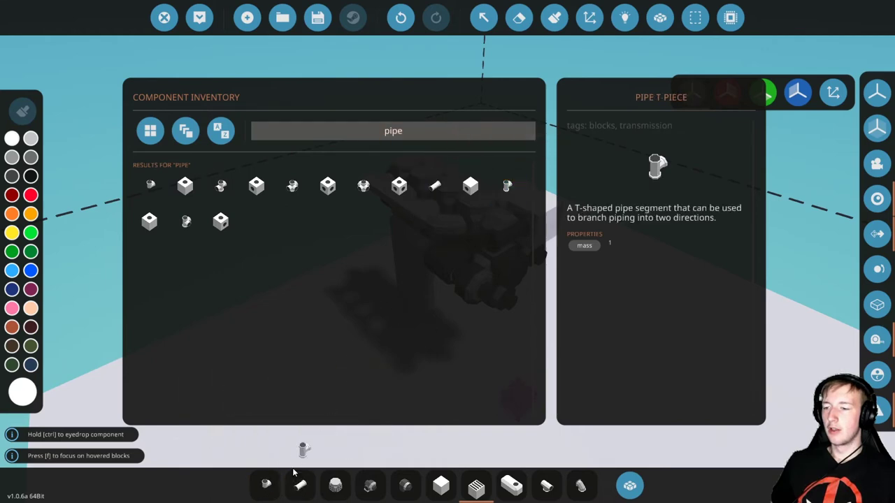
pyautogui.click(339, 488)
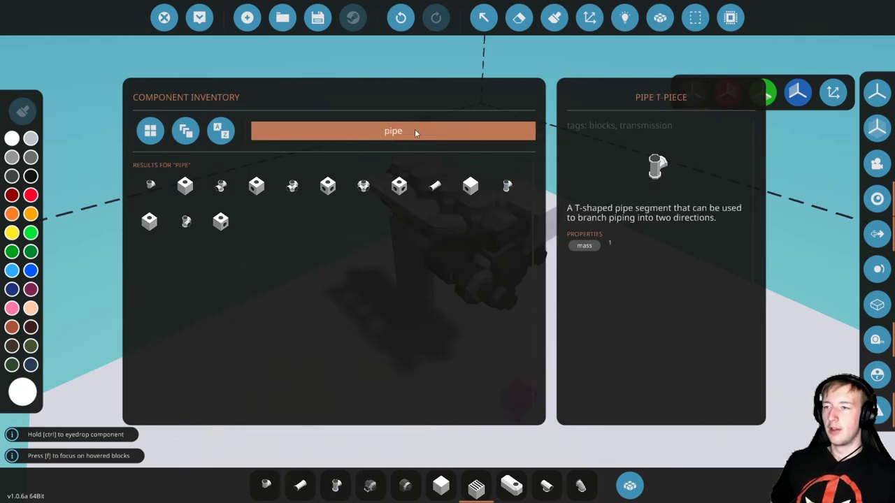
# Search for "hose" and assign the Fluid Hose Anchor to hotbar slot 4
pyautogui.press('BackSpace')
pyautogui.press('BackSpace')
pyautogui.press('BackSpace')
pyautogui.press('BackSpace')
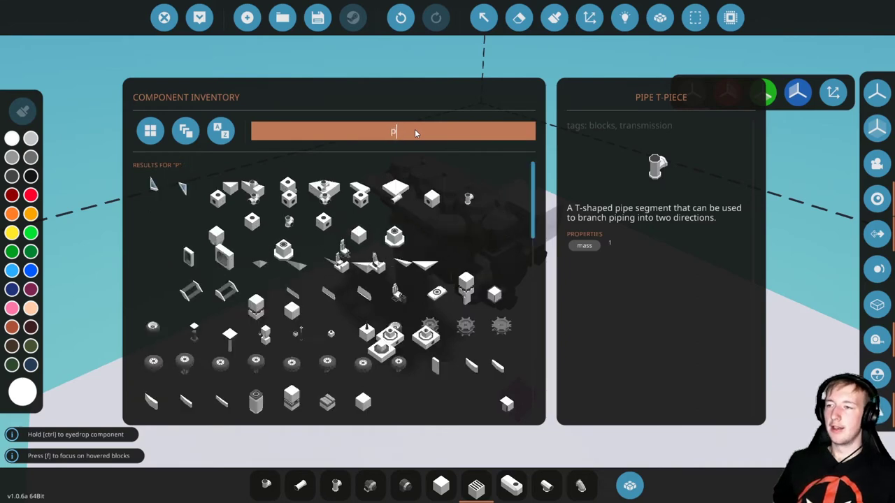
pyautogui.write('hose')
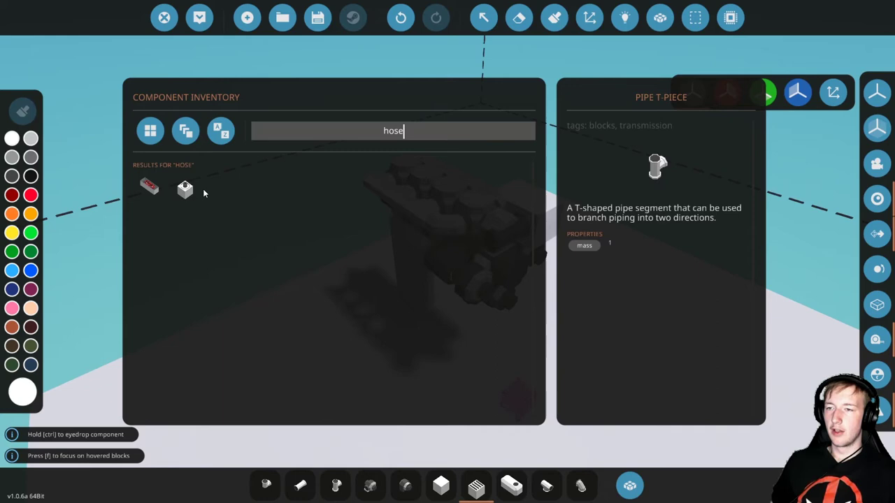
pyautogui.click(186, 189)
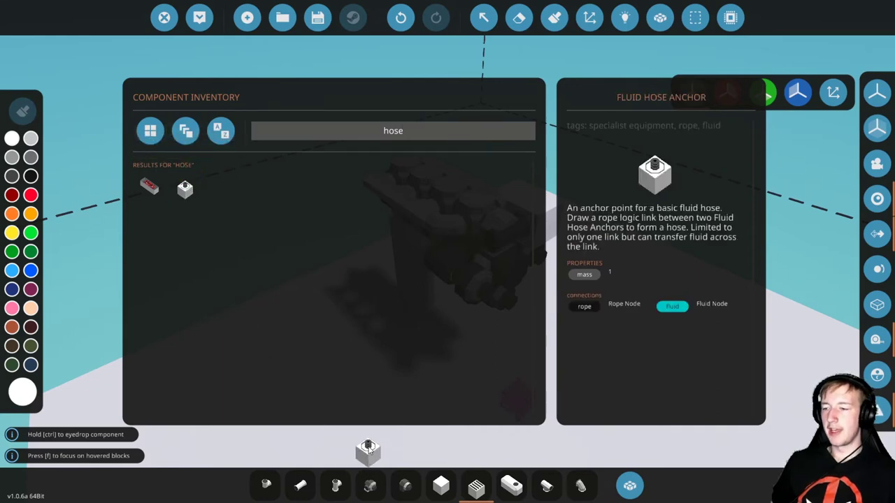
# Search for "tank" again, assign Fluid Tank Medium to hotbar slot 5 and close the inventory
pyautogui.click(453, 129)
pyautogui.press('BackSpace')
pyautogui.press('BackSpace')
pyautogui.press('BackSpace')
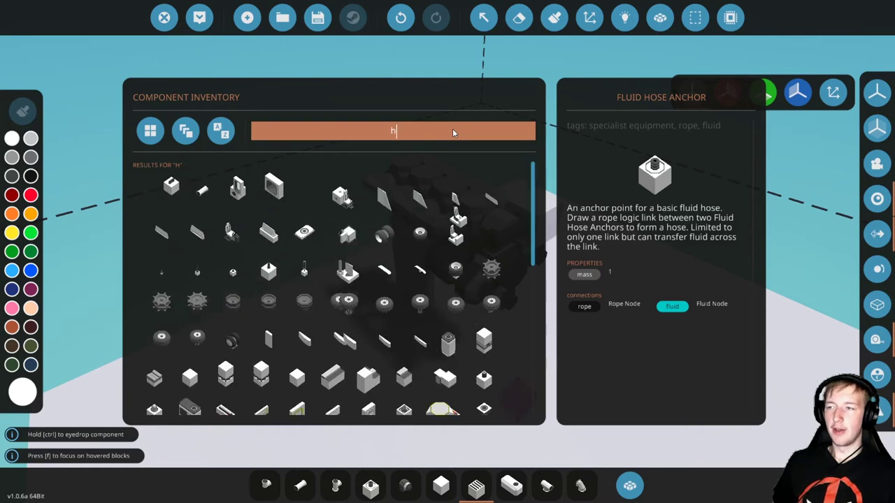
pyautogui.press('BackSpace')
pyautogui.write('tank')
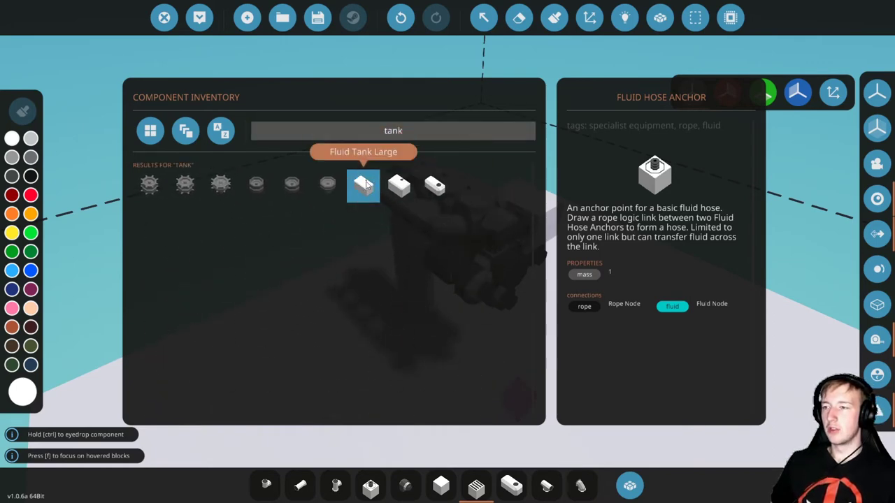
pyautogui.click(399, 184)
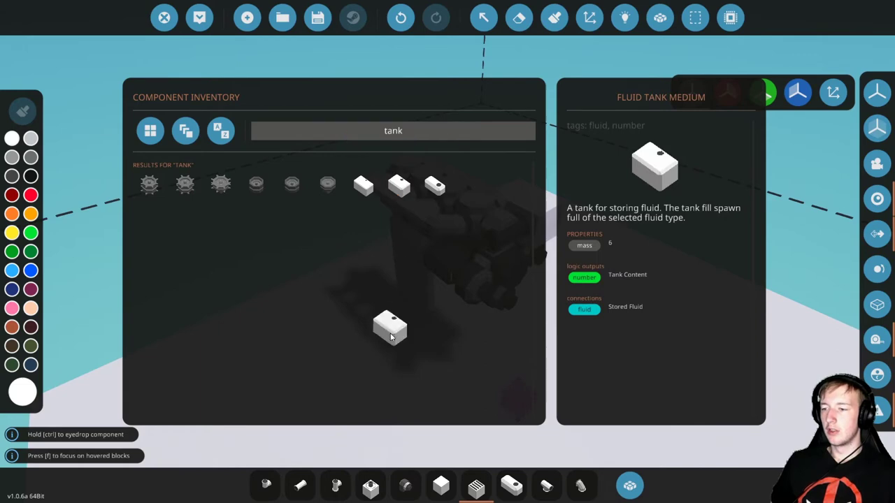
pyautogui.click(411, 483)
pyautogui.press('Tab')
# Place a red Fluid Tank Medium at the edge of the base platform, away from the engine
pyautogui.press('5')
pyautogui.scroll(-4, 419, 378)
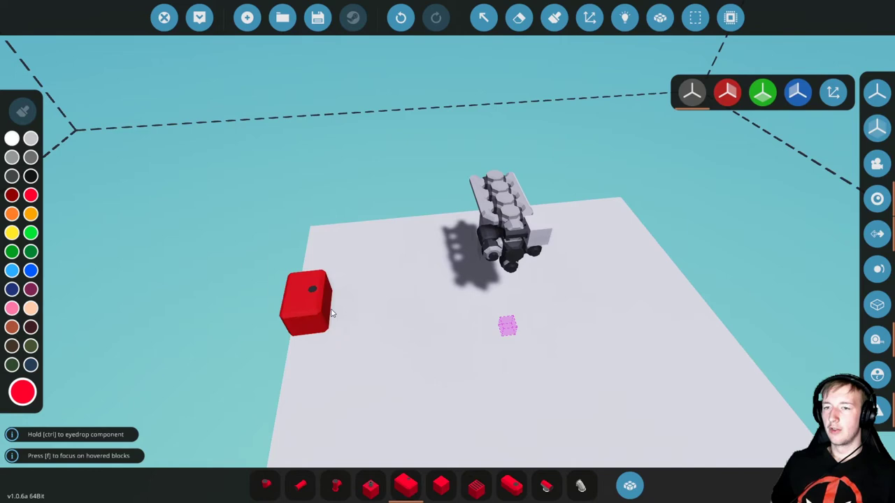
pyautogui.click(322, 320)
# Place red fluid hose anchors on the medium tank's connection and on the intake manifold end opposite the fluid port
pyautogui.scroll(3, 411, 329)
pyautogui.click(371, 486)
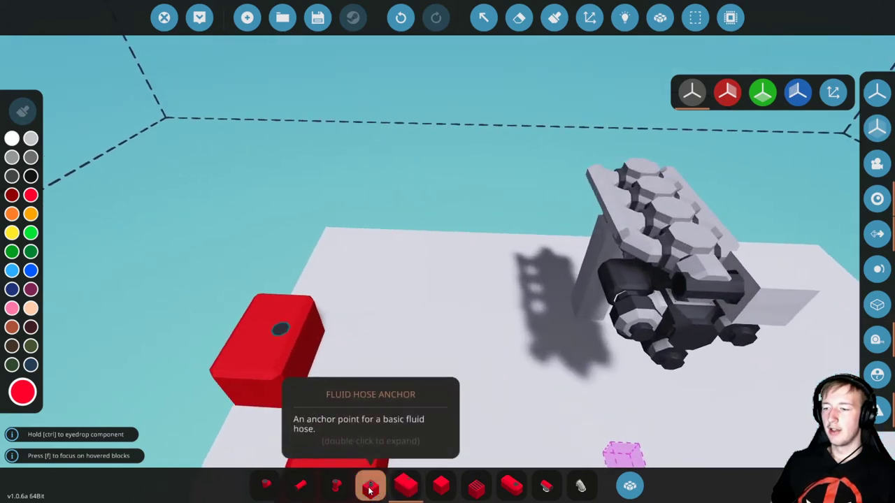
pyautogui.click(277, 326)
pyautogui.scroll(3, 490, 300)
pyautogui.press('k')
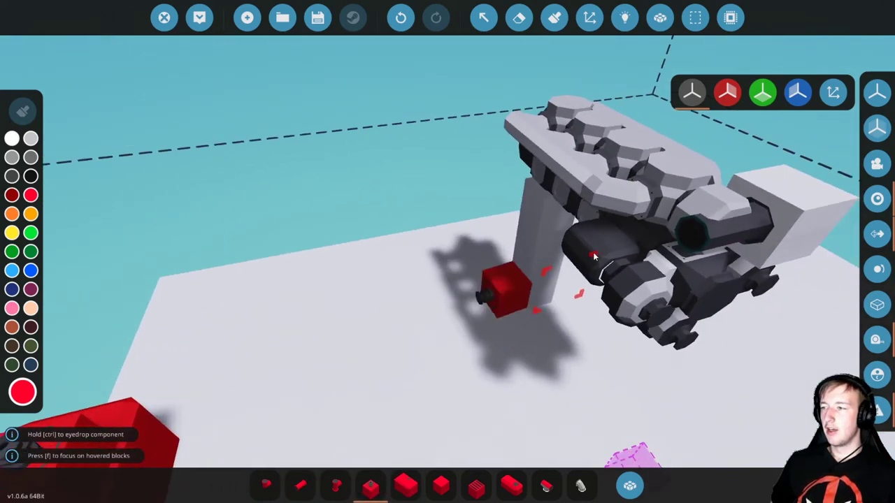
pyautogui.click(685, 232)
pyautogui.scroll(-3, 674, 245)
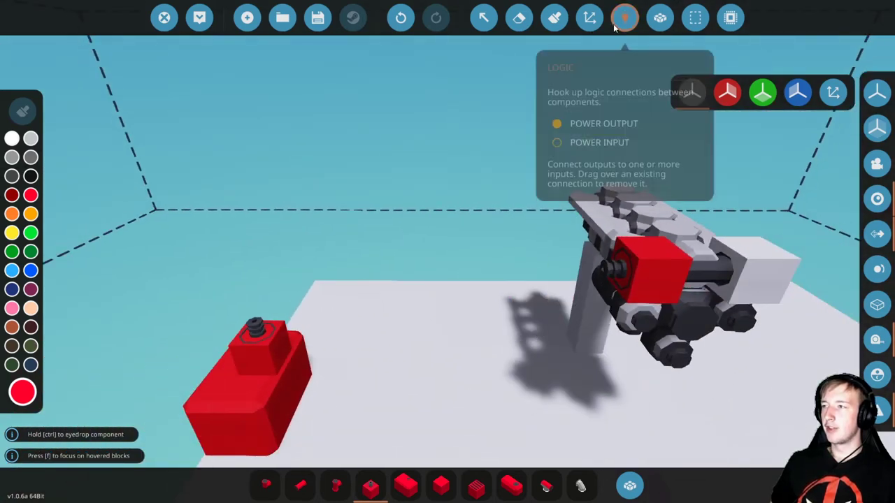
# Link the rope nodes of the tank's and the engine's fluid hose anchors in the logic view
pyautogui.click(624, 17)
pyautogui.click(17, 339)
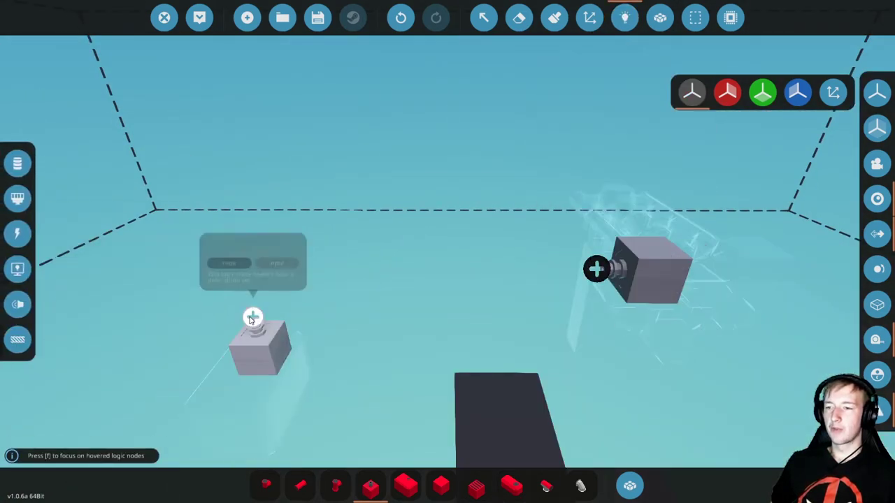
pyautogui.moveTo(252, 317); pyautogui.dragTo(597, 269)
# Set the component paint colour to white
pyautogui.press('Tab')
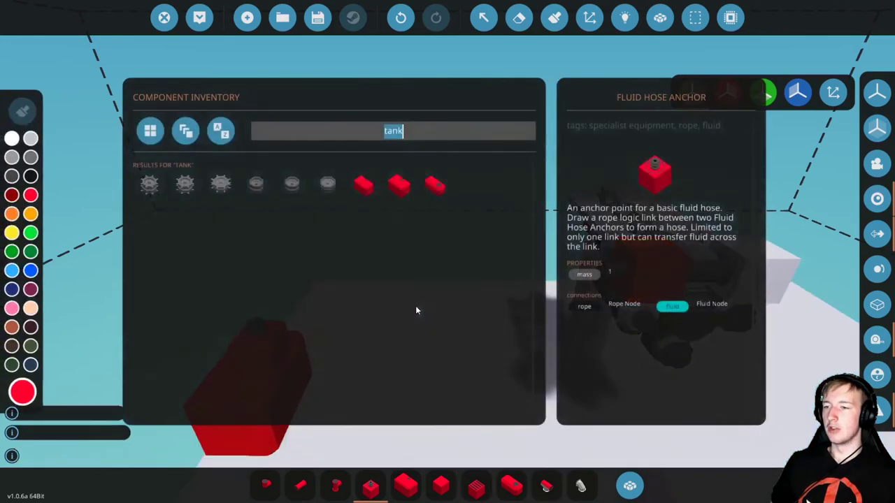
pyautogui.click(107, 337)
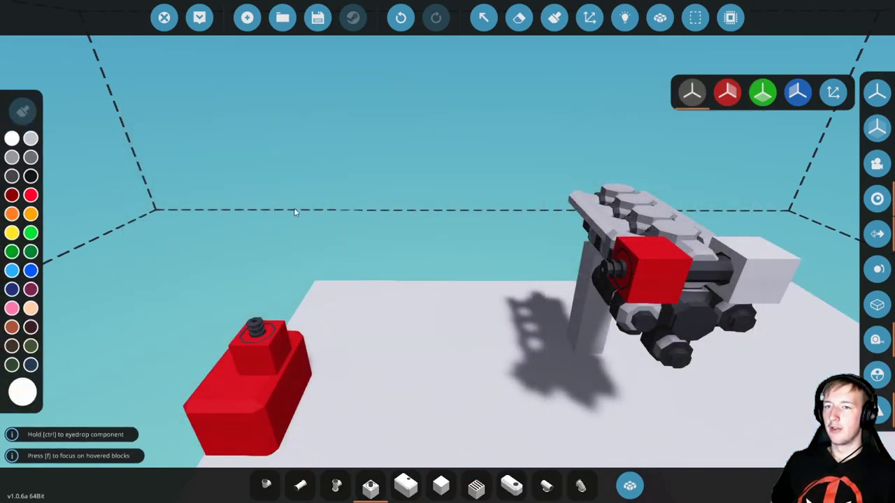
pyautogui.press('w')
pyautogui.press('s')
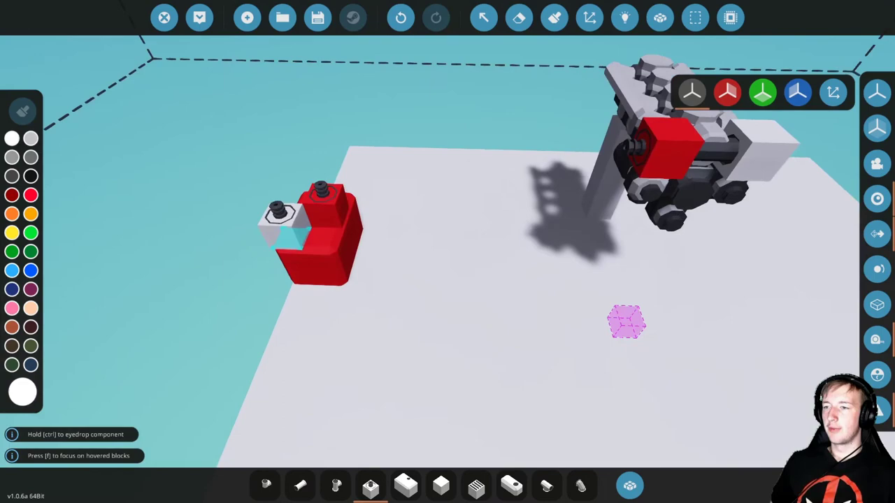
pyautogui.press('w')
pyautogui.press('s')
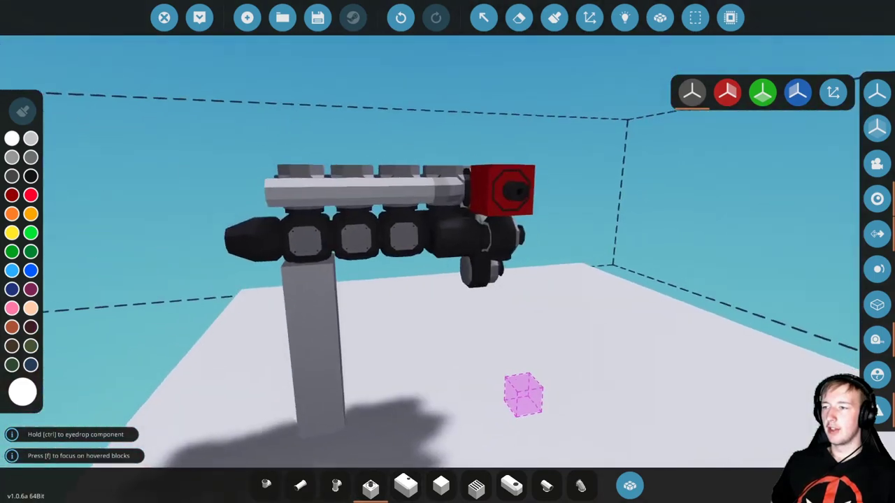
# Place a white Fluid Tank Small on the base platform beneath the engine's belt-driven end
pyautogui.press('w')
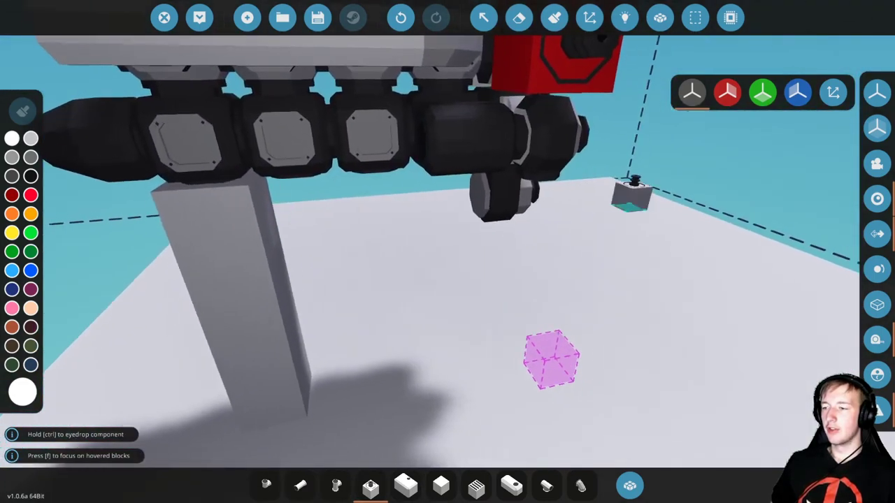
pyautogui.click(512, 486)
pyautogui.press('a')
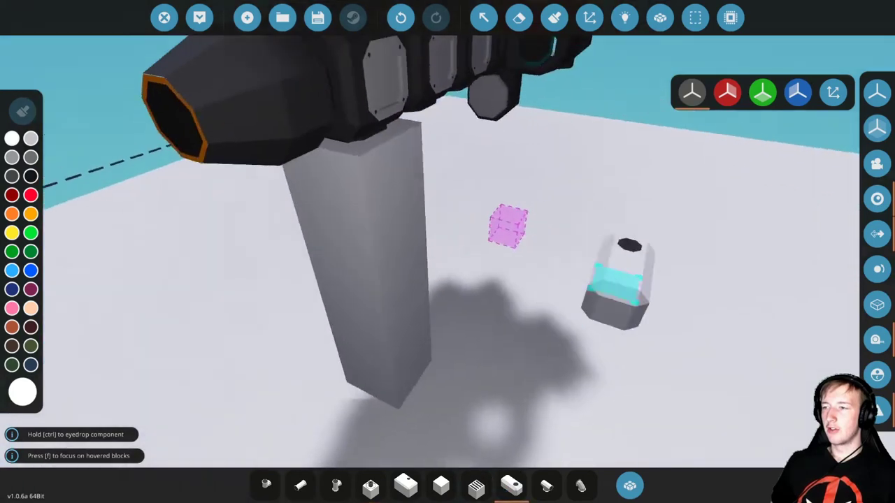
pyautogui.press('w')
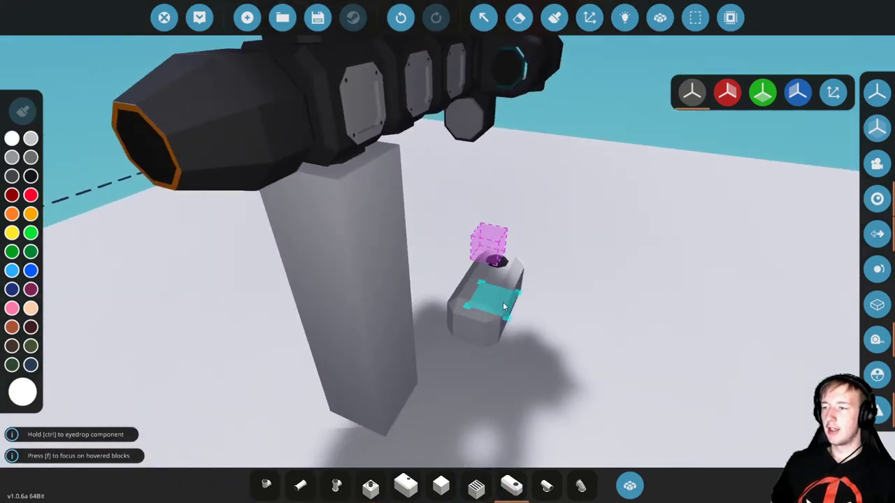
pyautogui.click(503, 306)
pyautogui.press('w')
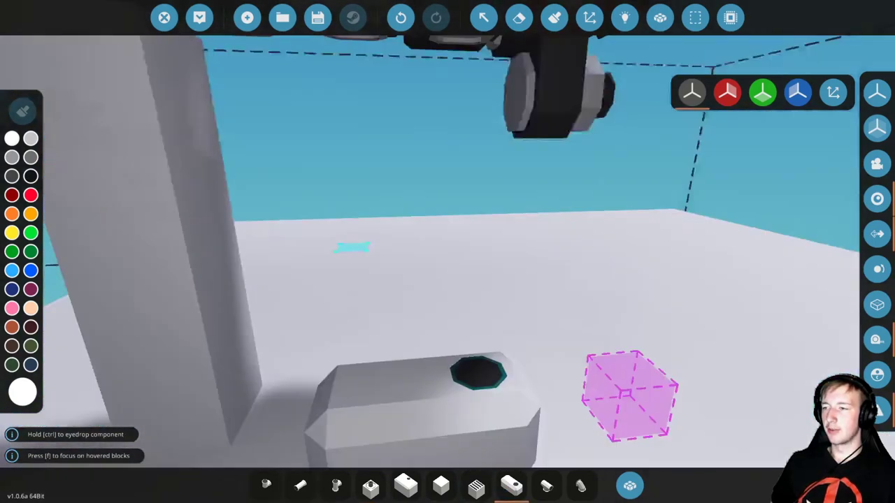
pyautogui.press('s')
pyautogui.press('w')
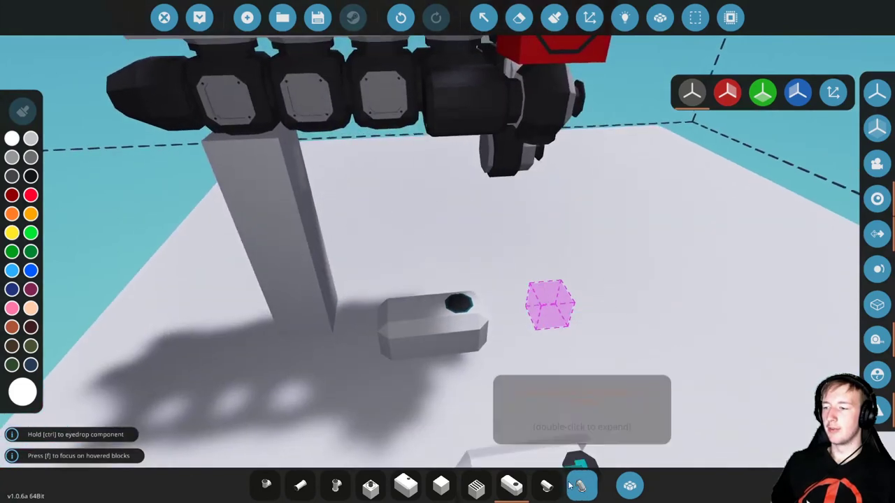
# Stack two straight pipes upright on the small tank's port and top them with a T-shaped pipe
pyautogui.click(300, 484)
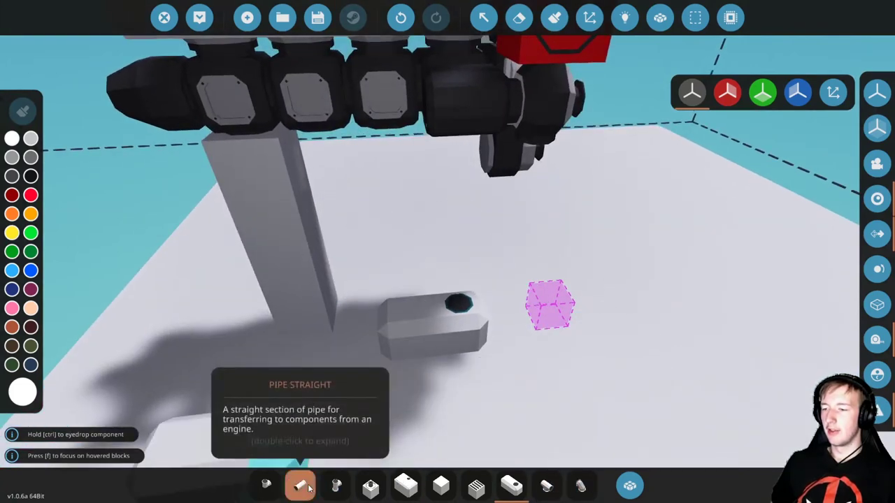
pyautogui.click(454, 313)
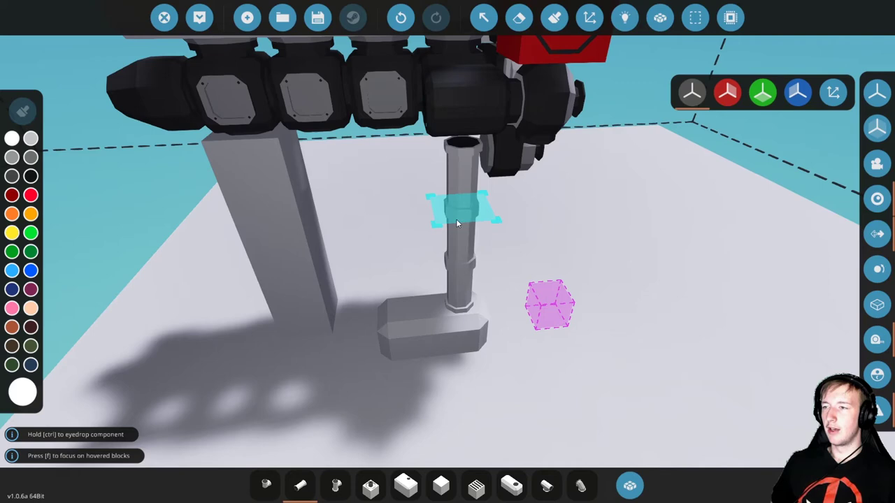
pyautogui.click(337, 484)
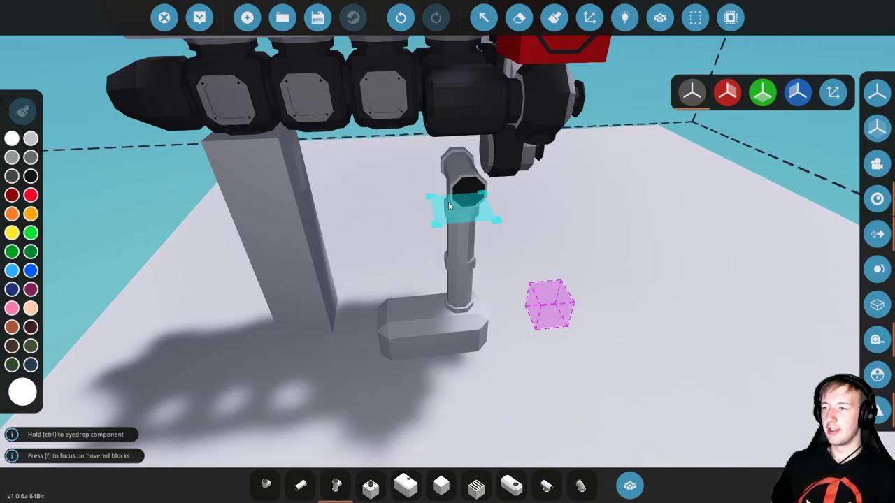
pyautogui.click(448, 202)
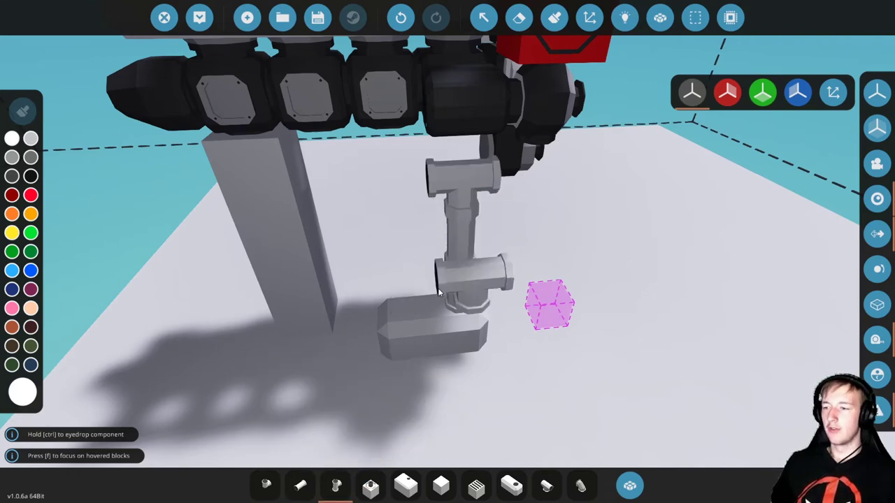
# Connect one end of the T pipe to the fluid port on the engine's side using two angled pipes
pyautogui.click(266, 484)
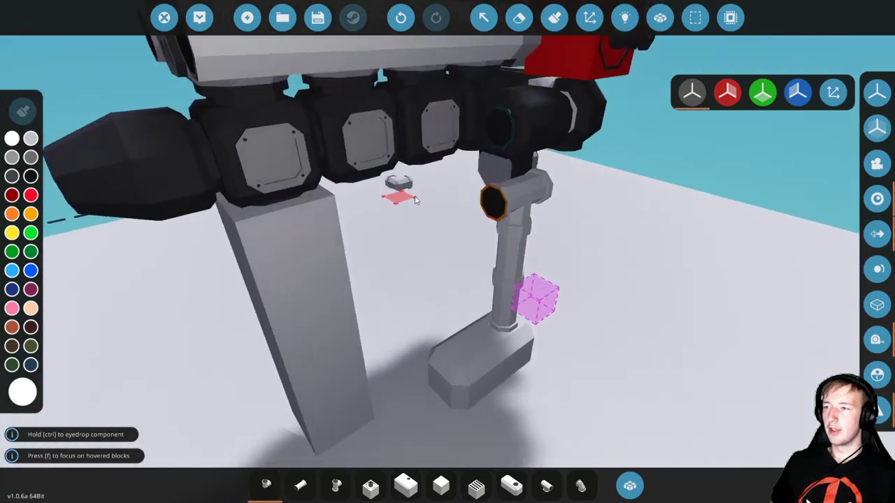
pyautogui.scroll(2, 415, 200)
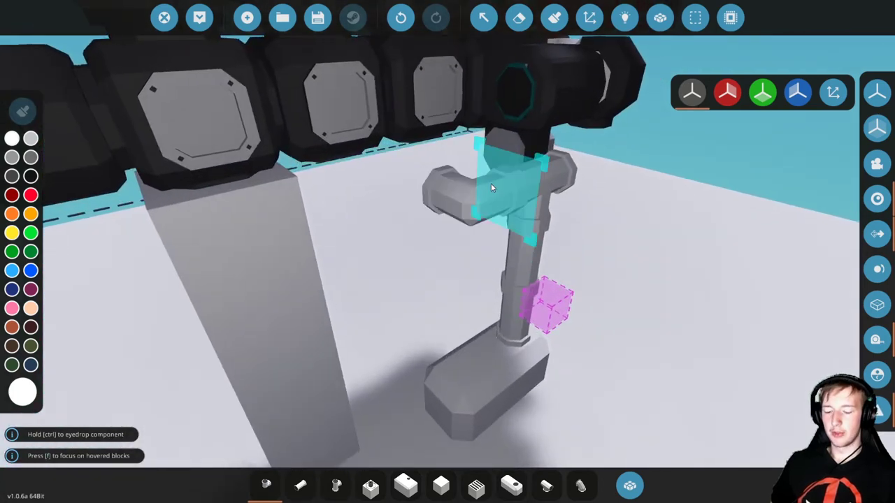
pyautogui.press('j')
pyautogui.press('i')
pyautogui.press('j')
pyautogui.press('j')
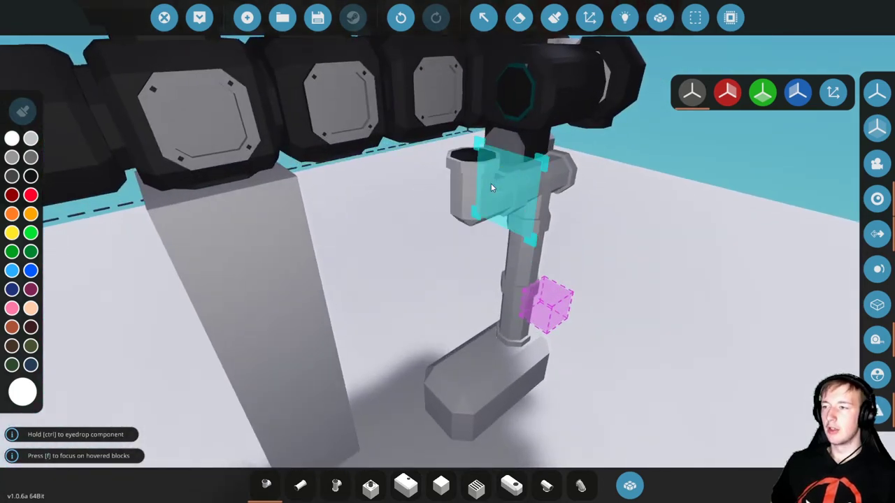
pyautogui.click(490, 184)
pyautogui.press('j')
pyautogui.press('j')
pyautogui.click(488, 147)
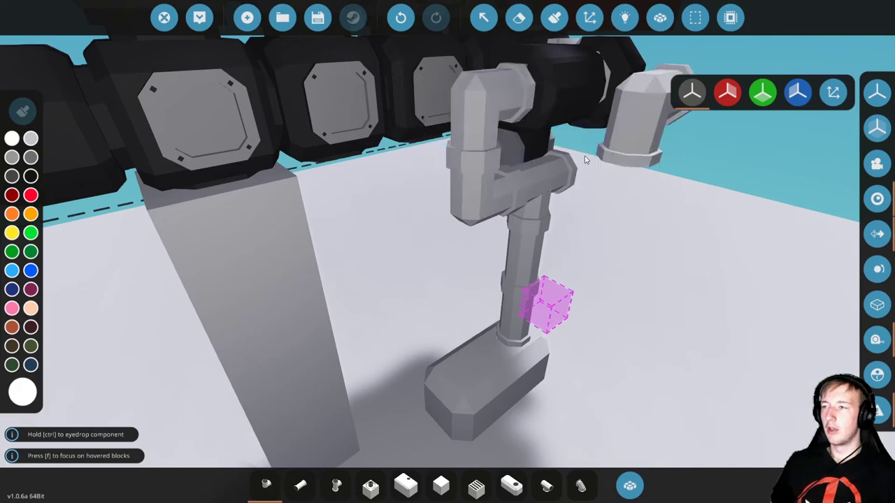
# Add an upward-turned angled pipe to the T pipe's other end, joining the fluid port on the unit's underside
pyautogui.press('d')
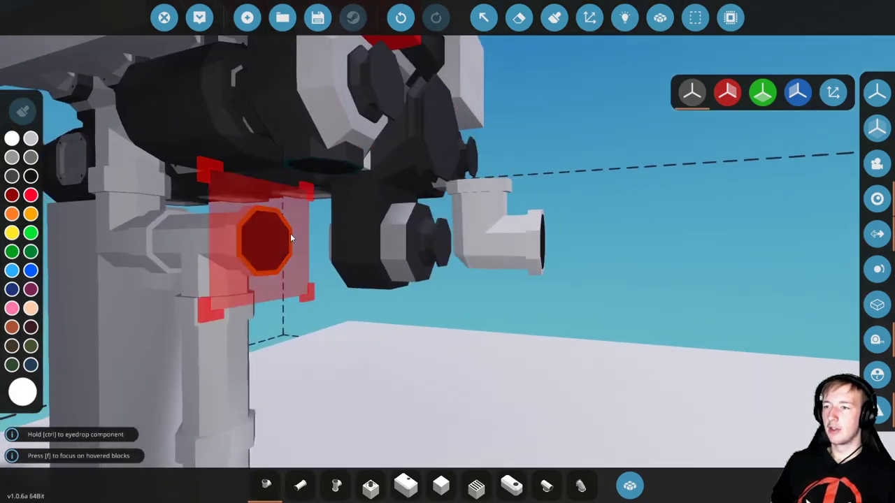
pyautogui.press('k')
pyautogui.press('j')
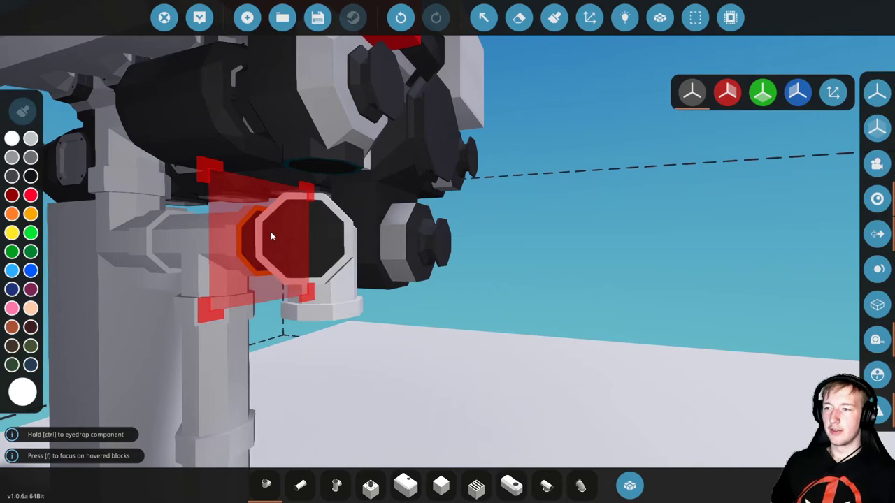
pyautogui.press('j')
pyautogui.press('j')
pyautogui.press('j')
pyautogui.press('k')
pyautogui.press('k')
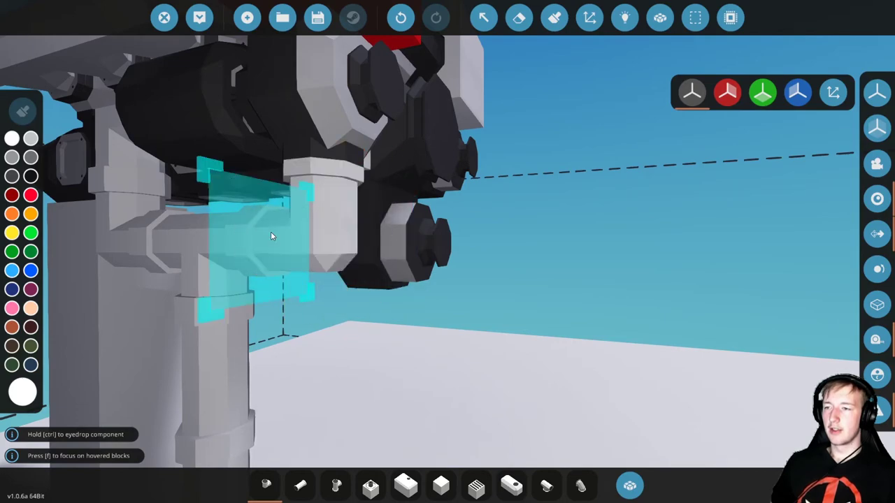
pyautogui.click(272, 234)
# Set the small fluid tank's fluid type to Water
pyautogui.scroll(-3, 559, 339)
pyautogui.press('s')
pyautogui.press('w')
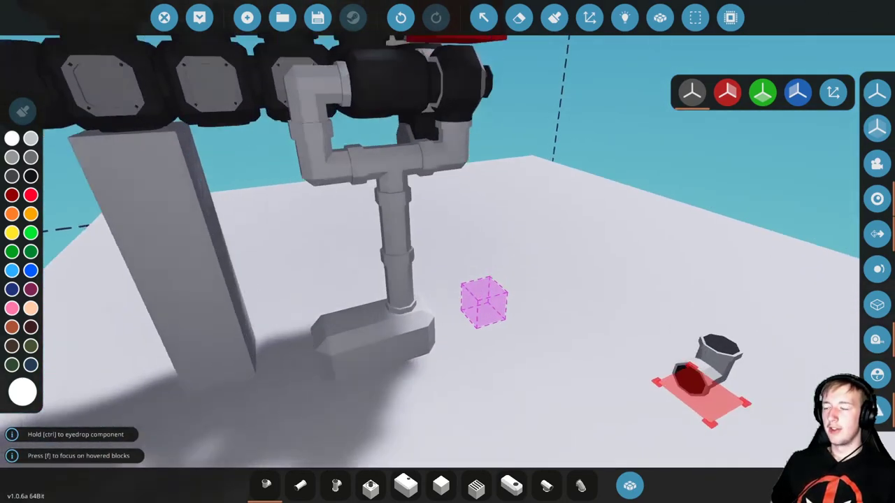
pyautogui.press('s')
pyautogui.press('w')
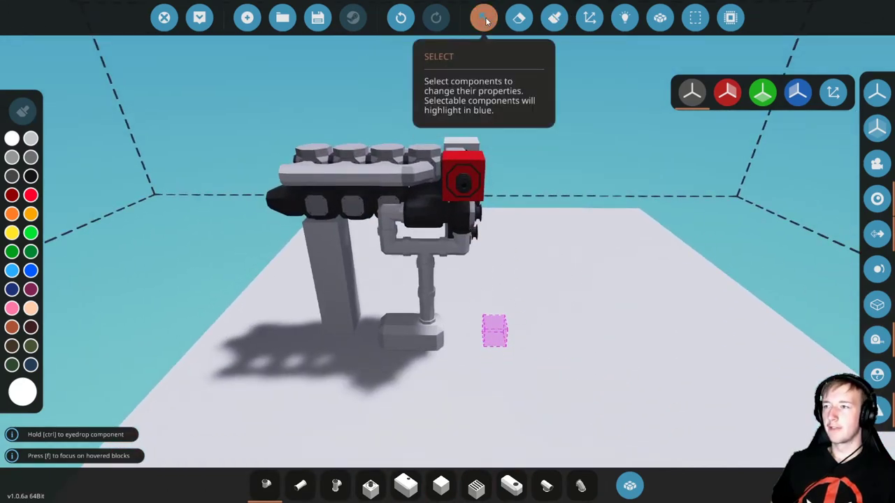
pyautogui.click(483, 17)
pyautogui.click(400, 340)
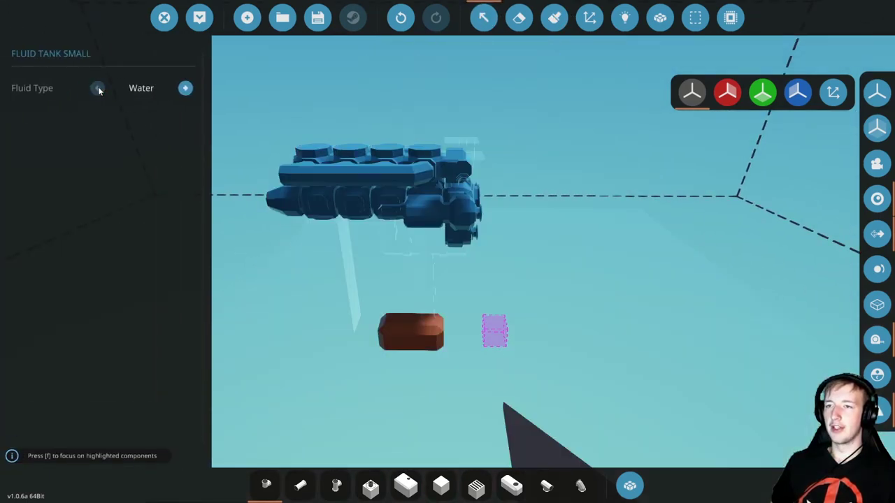
pyautogui.click(564, 158)
pyautogui.press('Tab')
pyautogui.press('Tab')
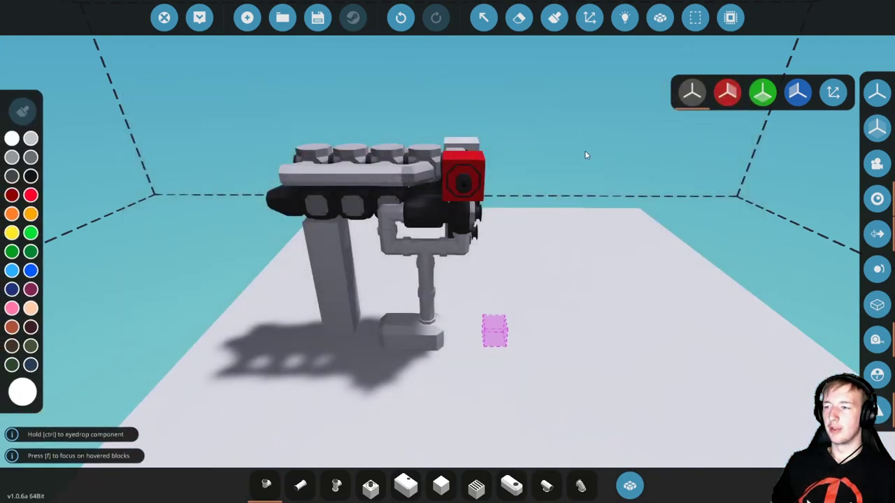
# Inspect the assembled engine, its piping and its fuel tank from all sides
pyautogui.press('w')
pyautogui.press('d')
pyautogui.press('w')
pyautogui.press('a')
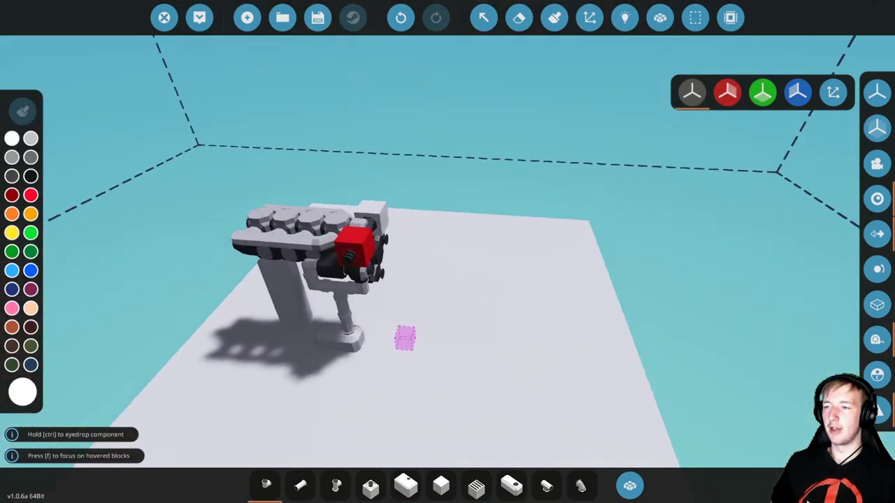
pyautogui.press('w')
pyautogui.press('d')
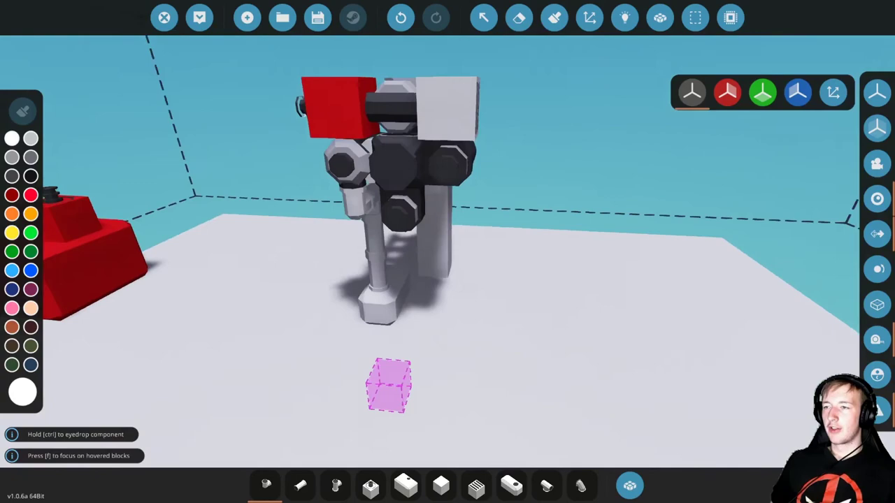
pyautogui.press('d')
pyautogui.press('s')
pyautogui.press('w')
pyautogui.press('s')
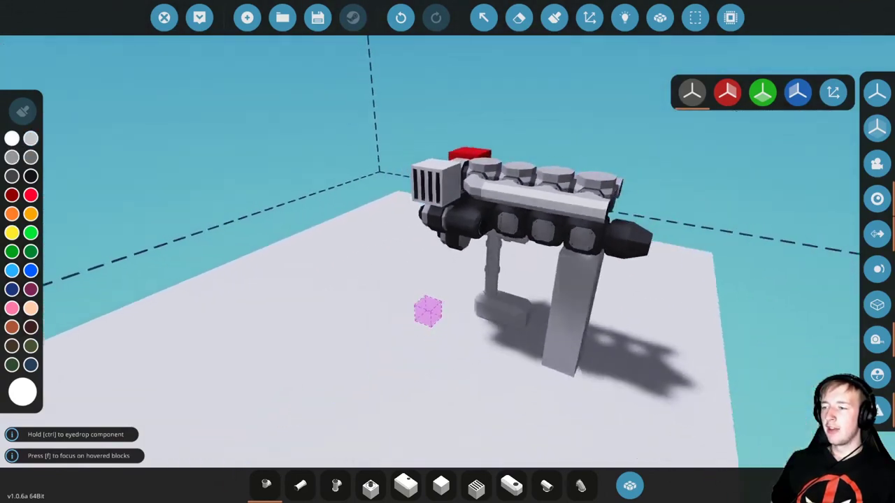
pyautogui.press('s')
pyautogui.press('d')
# Find the Small Propeller with the search "prop" and mount it on the engine's output end
pyautogui.click(631, 484)
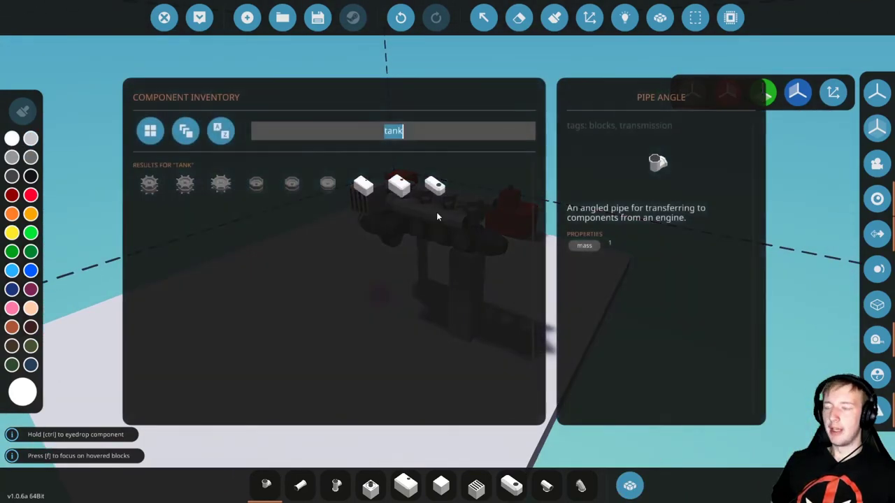
pyautogui.write('prop')
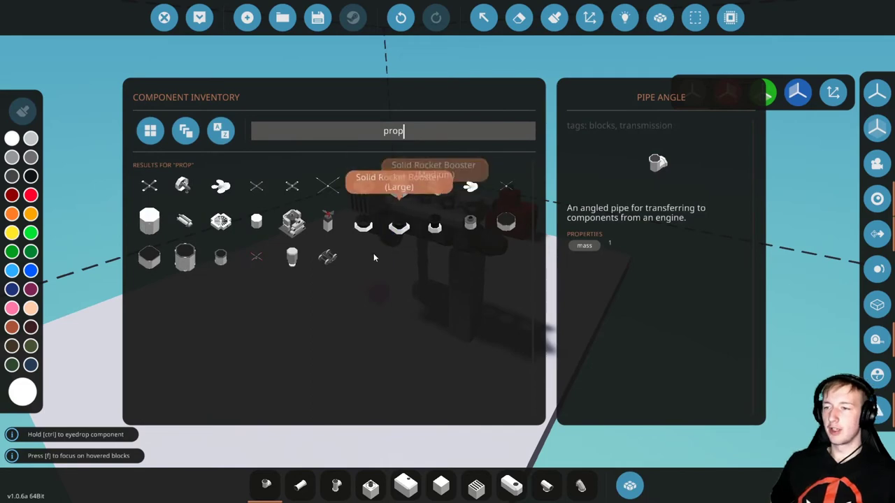
pyautogui.click(329, 218)
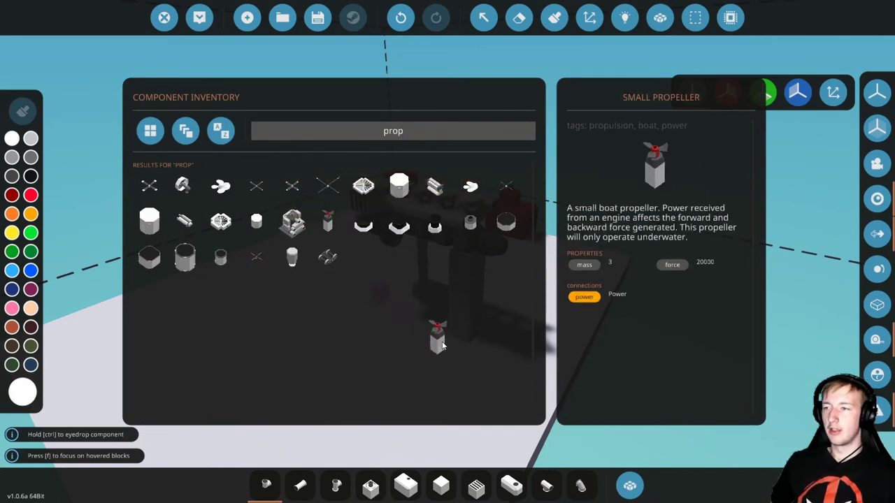
pyautogui.moveTo(475, 482); pyautogui.dragTo(475, 484)
pyautogui.click(475, 484)
pyautogui.press('w')
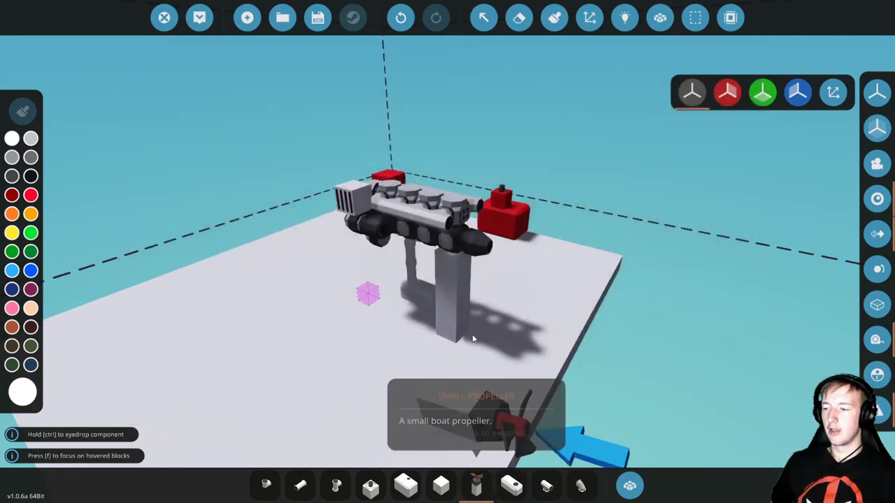
pyautogui.press('d')
pyautogui.click(353, 247)
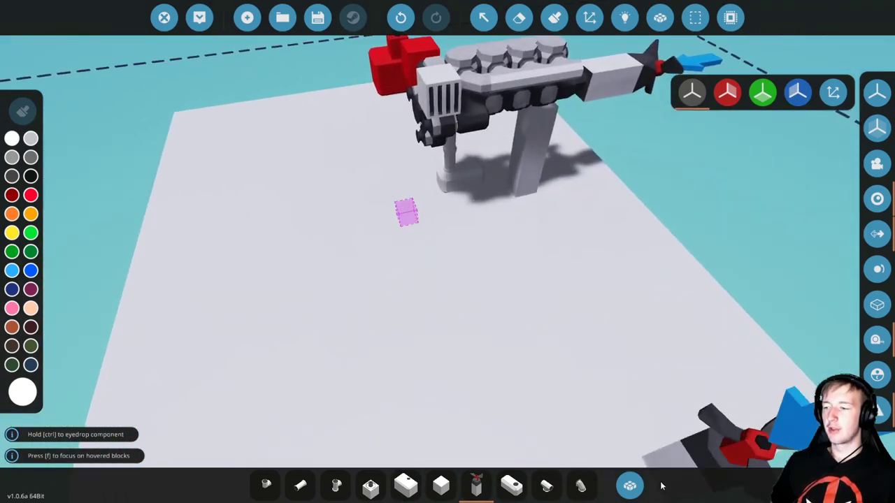
# Find the Push Button with the search "butt" and assign it to the first hotbar slot
pyautogui.click(631, 486)
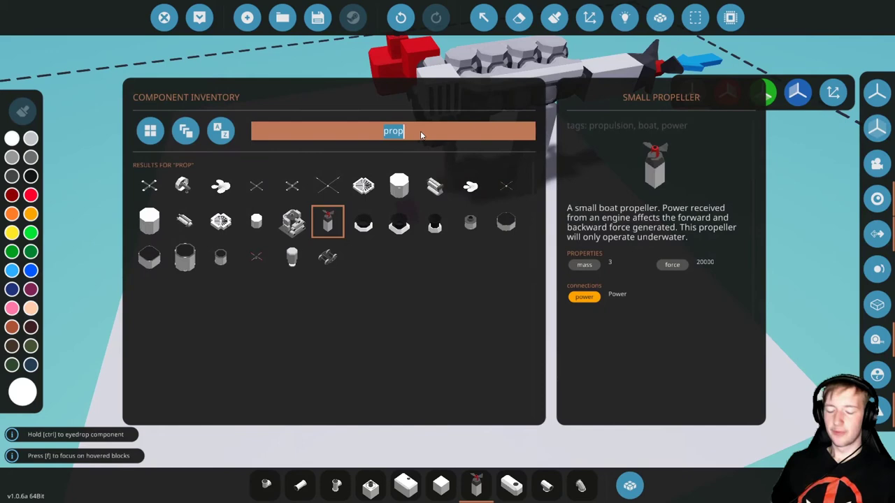
pyautogui.write('butt')
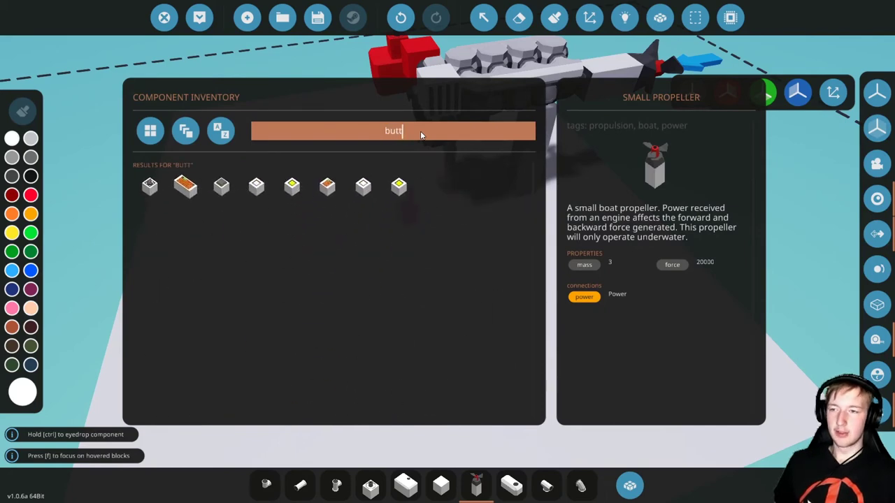
pyautogui.moveTo(256, 184); pyautogui.dragTo(300, 492)
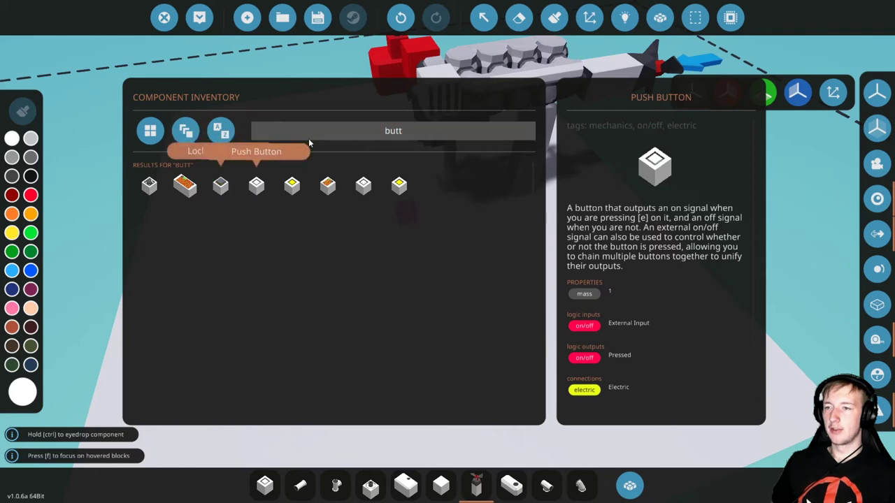
# Find the throttle lever with the search "thr", assign it to the second hotbar slot and place two side by side on the platform
pyautogui.click(355, 137)
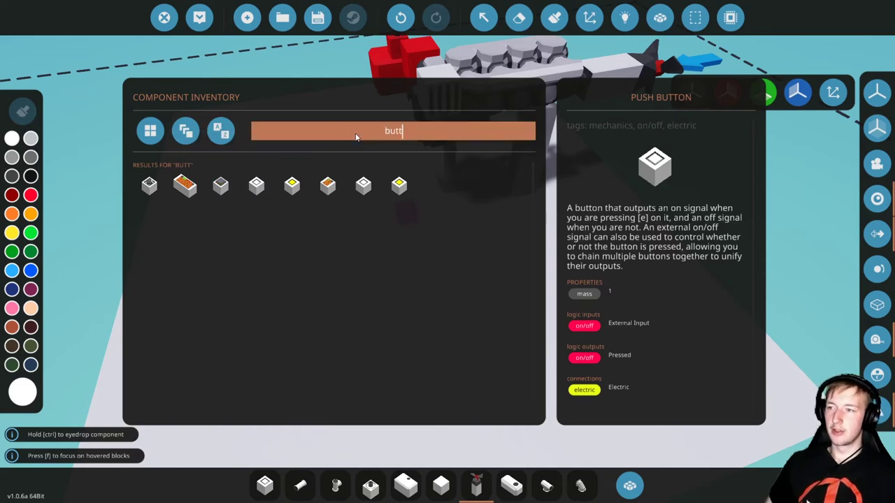
pyautogui.press('BackSpace')
pyautogui.press('BackSpace')
pyautogui.press('BackSpace')
pyautogui.write('thr')
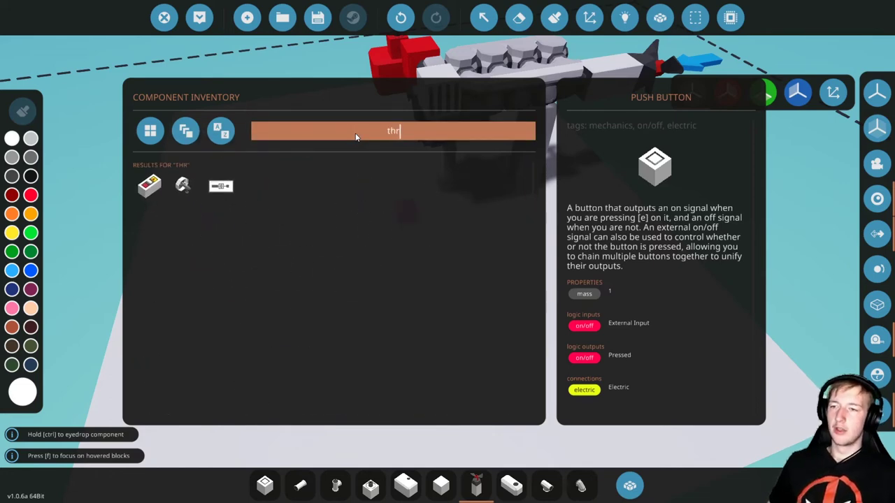
pyautogui.moveTo(150, 187); pyautogui.dragTo(182, 248)
pyautogui.moveTo(314, 486); pyautogui.dragTo(300, 484)
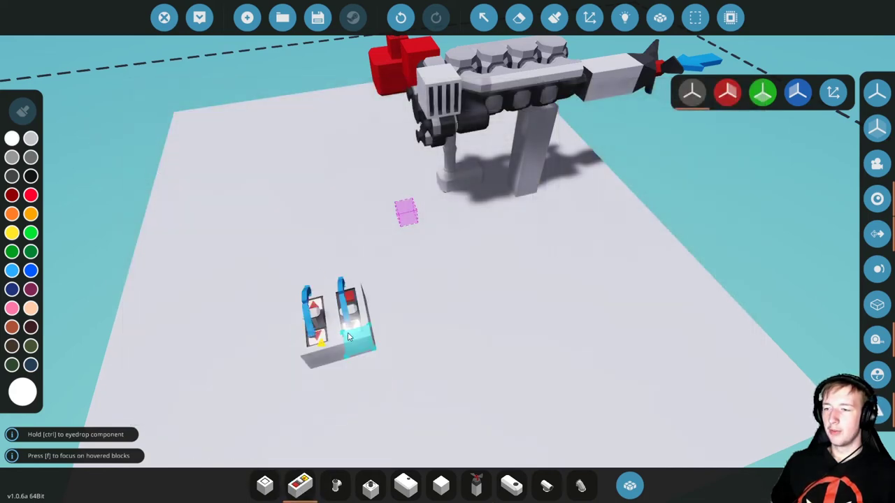
pyautogui.click(350, 337)
# Place a push button on the platform next to the pair of throttle levers
pyautogui.click(264, 485)
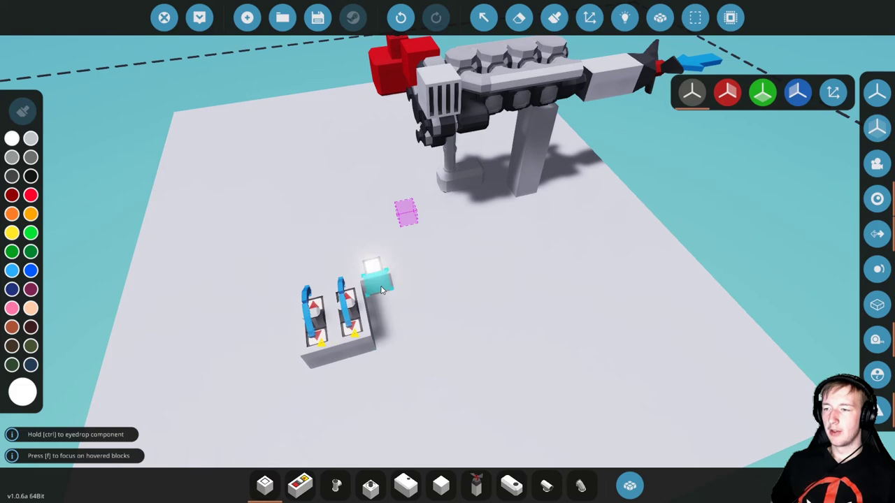
pyautogui.scroll(-3, 547, 311)
pyautogui.scroll(3, 486, 287)
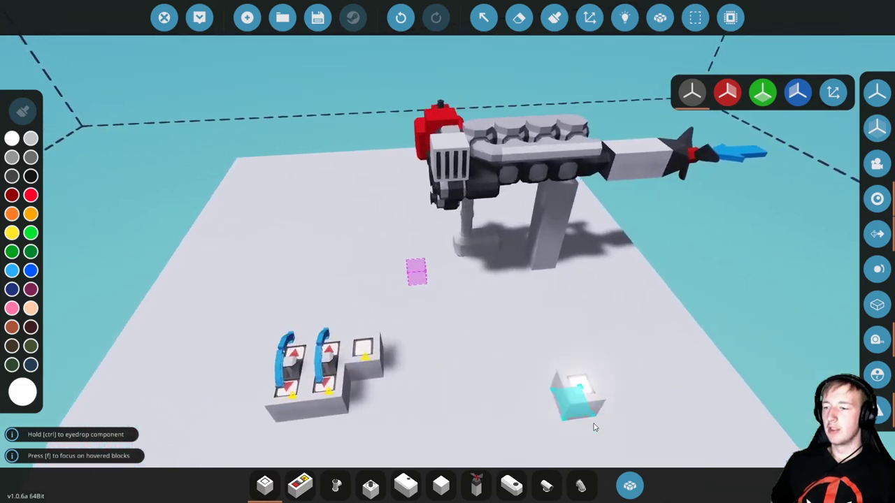
# Find the Electric Battery Medium with the search "bat", assign it to the ninth hotbar slot and place it beside the levers
pyautogui.click(629, 485)
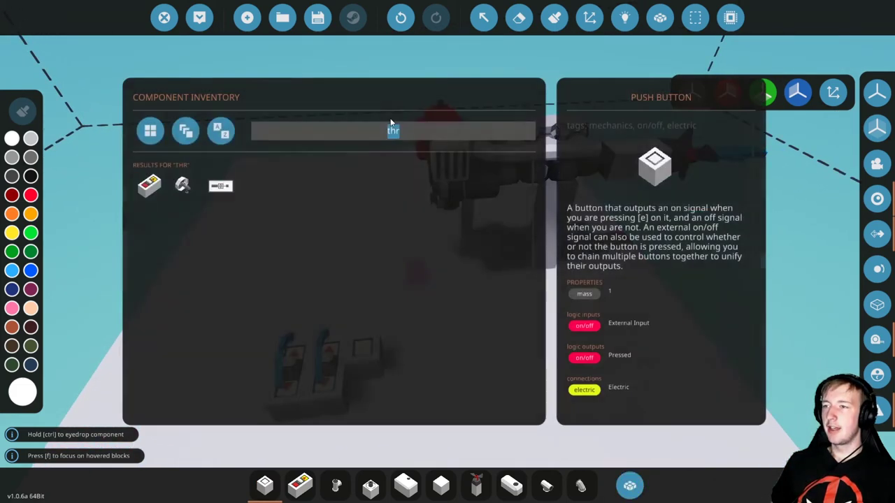
pyautogui.click(391, 131)
pyautogui.write('bat')
pyautogui.press('Return')
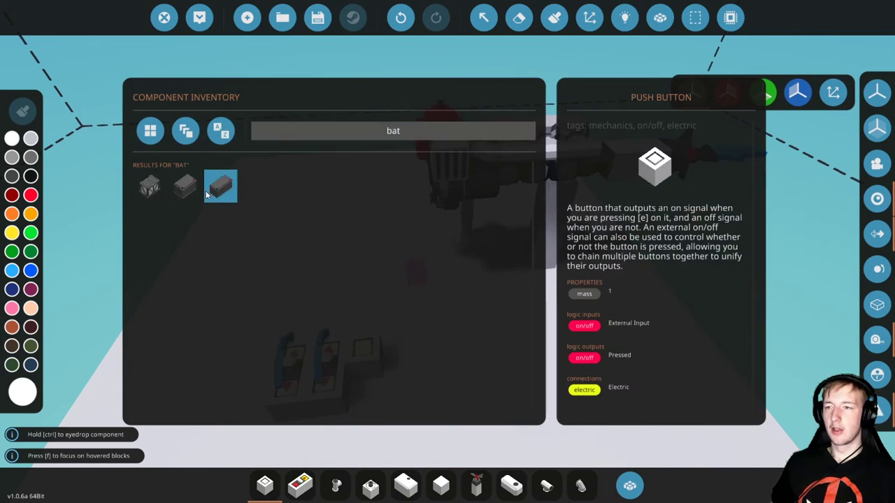
pyautogui.moveTo(183, 187); pyautogui.dragTo(488, 436)
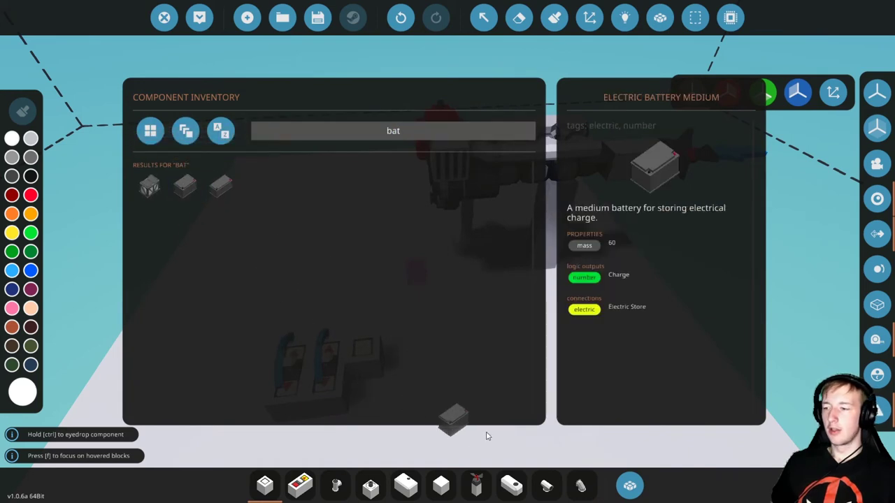
pyautogui.moveTo(552, 482); pyautogui.dragTo(549, 485)
pyautogui.click(548, 485)
pyautogui.click(211, 318)
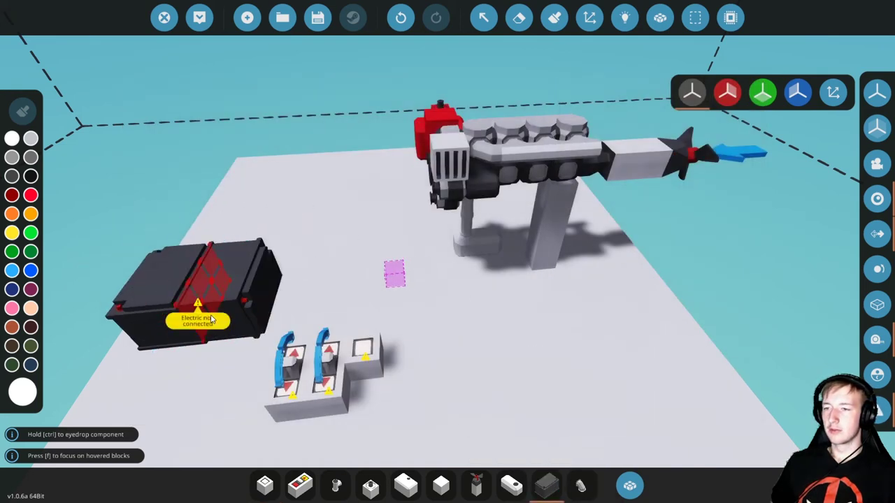
pyautogui.click(211, 318)
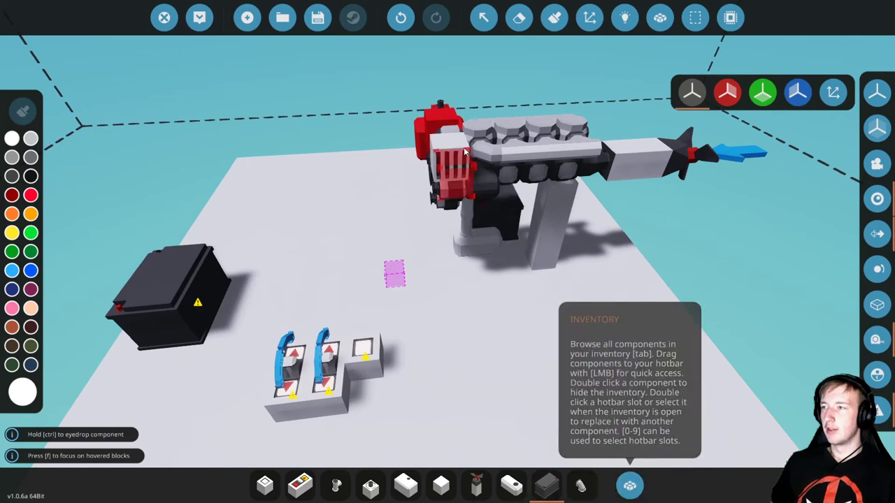
# Wire the battery's electric node to both throttle levers, the push button and the engine's starter and alternator
pyautogui.click(623, 18)
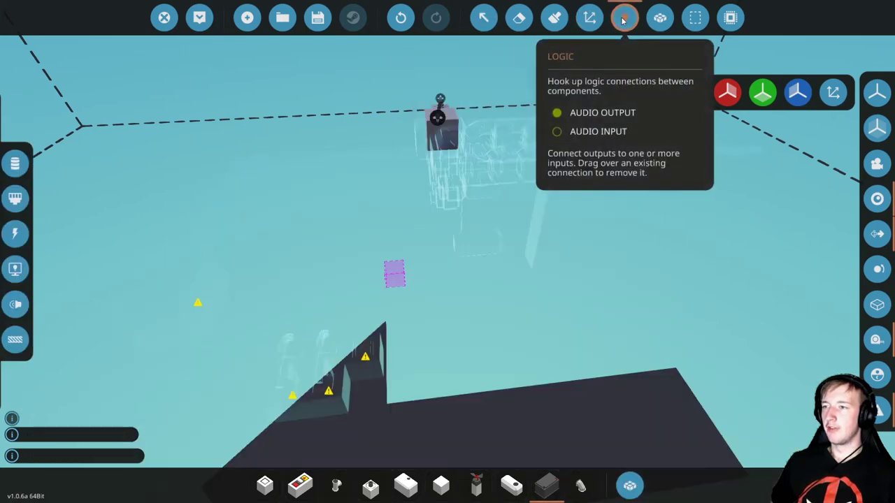
pyautogui.click(16, 234)
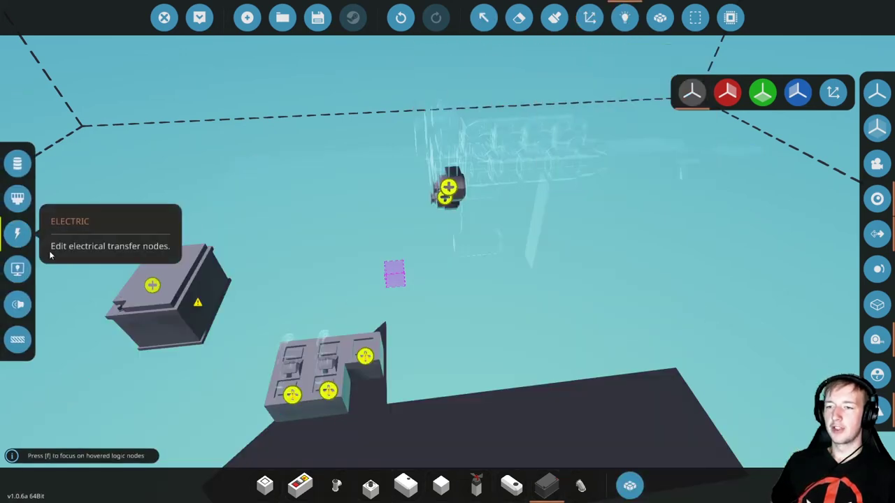
pyautogui.click(152, 286)
pyautogui.click(292, 395)
pyautogui.click(329, 390)
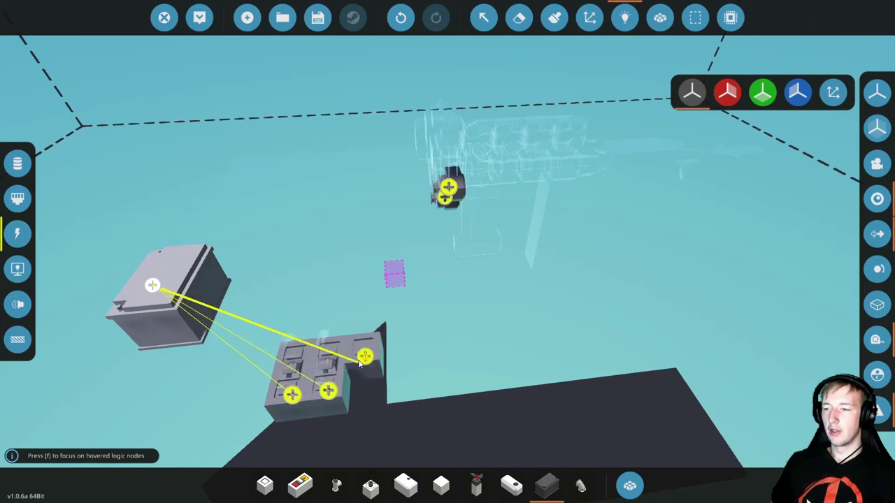
pyautogui.moveTo(360, 360); pyautogui.dragTo(657, 202)
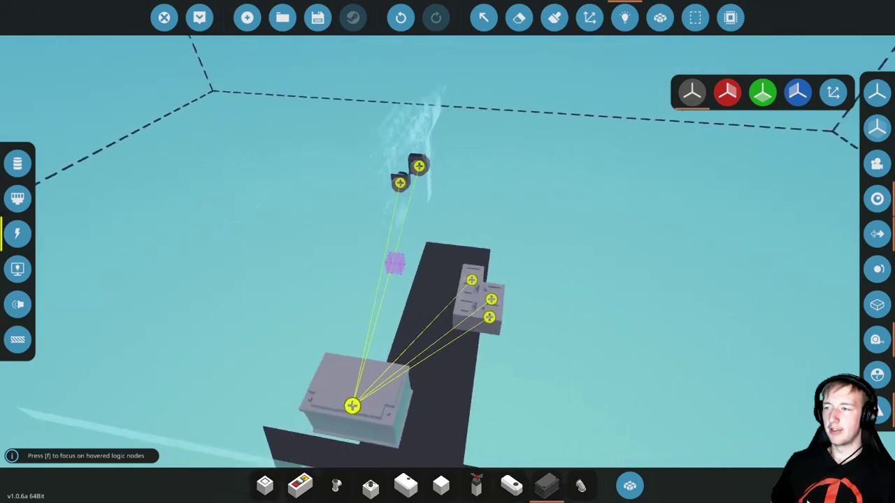
# Examine the electrical wiring between the battery, the controls and the engine from several angles
pyautogui.moveTo(377, 222); pyautogui.dragTo(379, 230)
pyautogui.moveTo(405, 196)
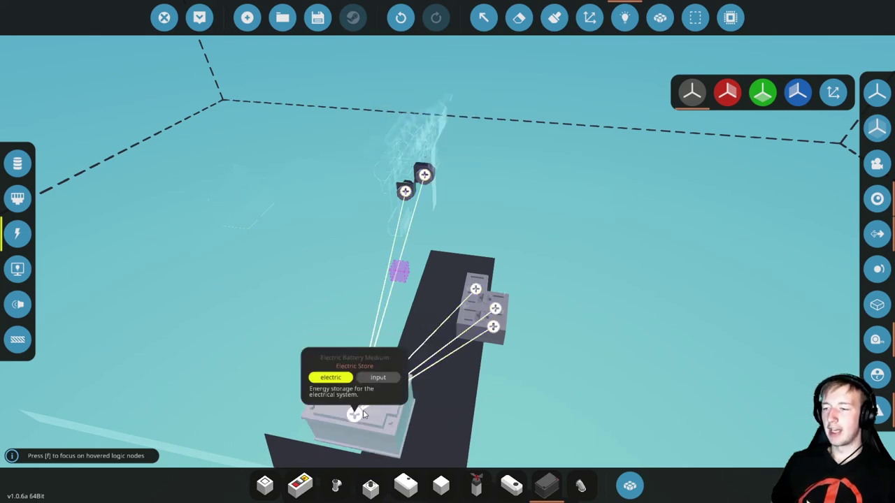
pyautogui.press('d')
pyautogui.moveTo(417, 351); pyautogui.dragTo(364, 349)
pyautogui.moveTo(454, 322); pyautogui.dragTo(499, 298)
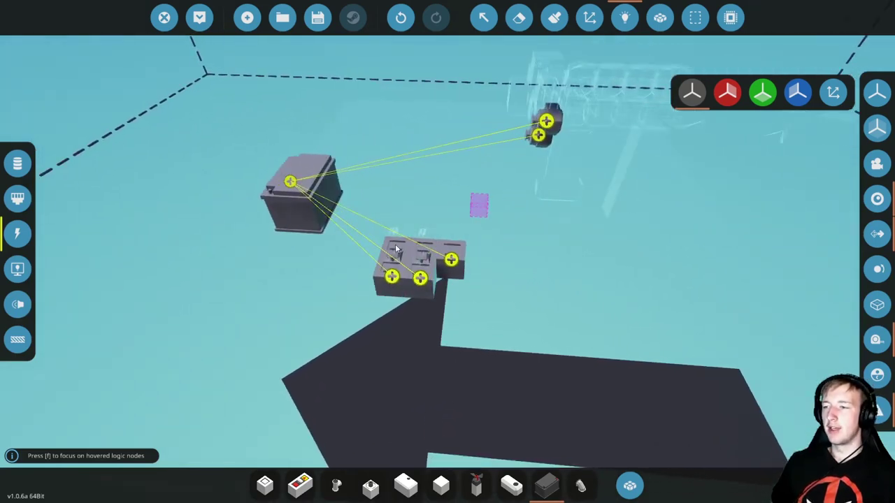
pyautogui.press('w')
pyautogui.moveTo(432, 259); pyautogui.dragTo(454, 234)
pyautogui.press('s')
pyautogui.press('w')
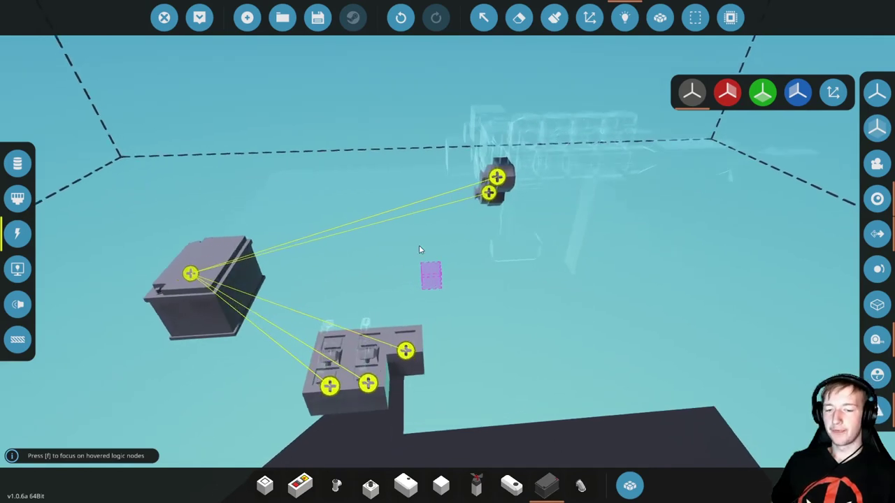
pyautogui.press('s')
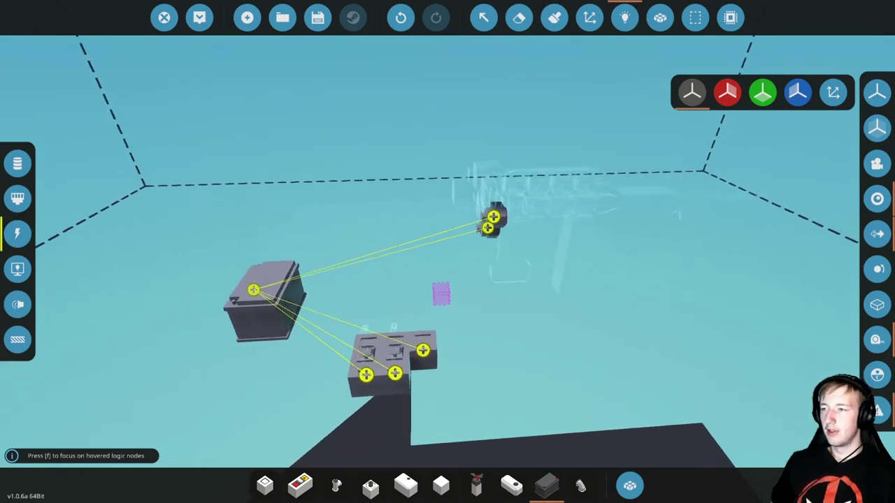
pyautogui.press('a')
pyautogui.moveTo(474, 211); pyautogui.dragTo(471, 241)
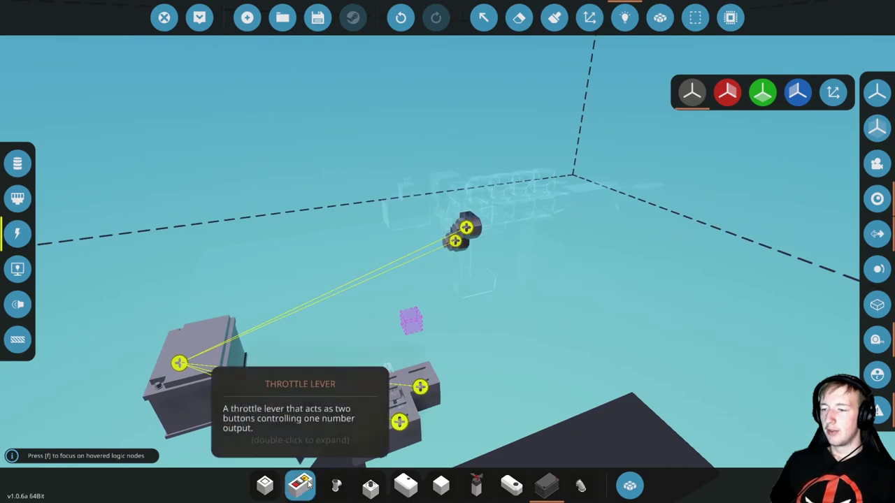
# Place a third throttle lever apart from the pair and wire its electric node to the battery
pyautogui.click(301, 485)
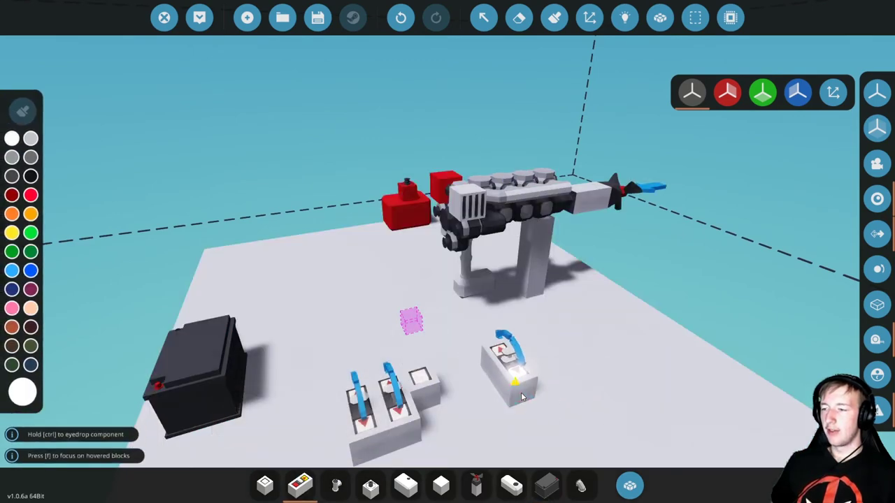
pyautogui.click(624, 17)
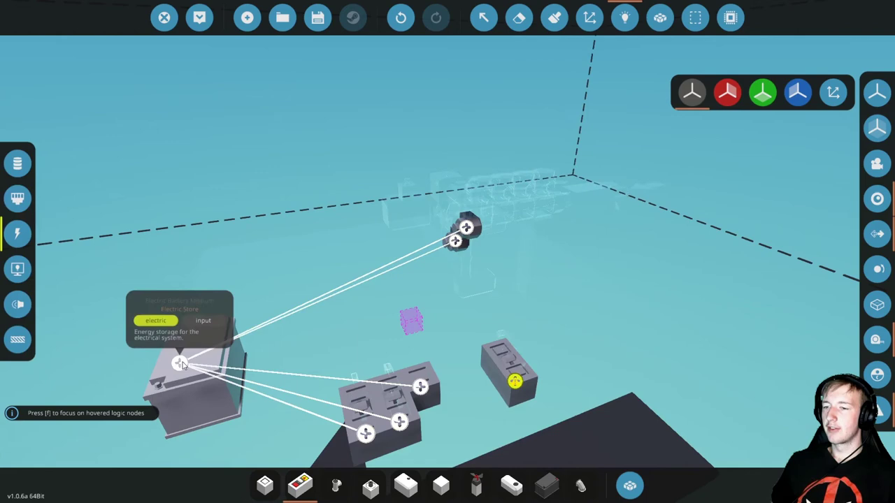
pyautogui.moveTo(179, 363); pyautogui.dragTo(515, 380)
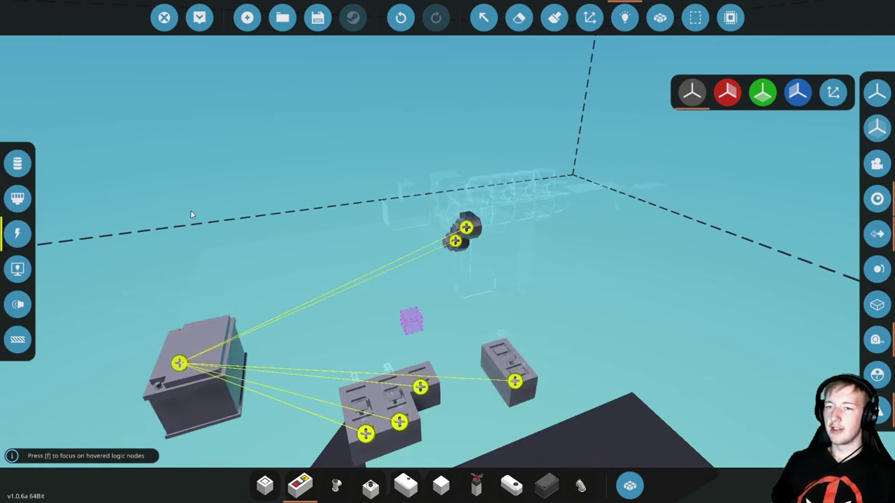
# Open the properties of the medium fluid tank beside the engine and review its fluid type
pyautogui.click(483, 18)
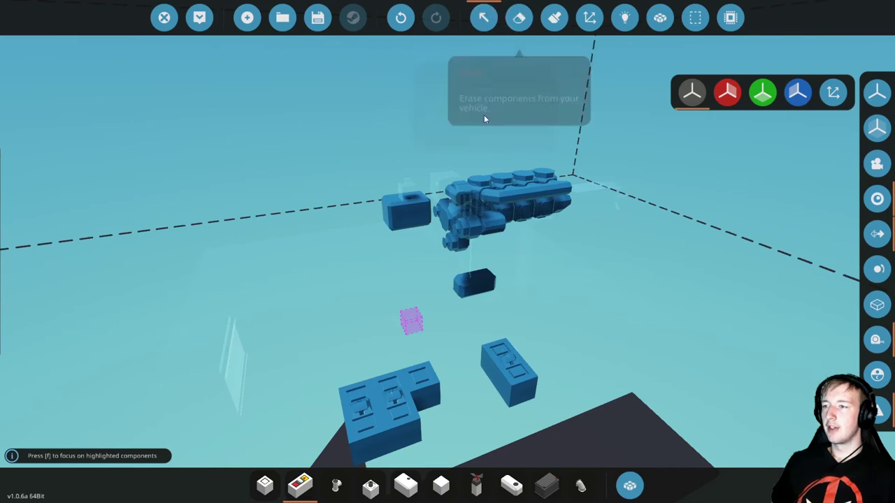
pyautogui.click(509, 220)
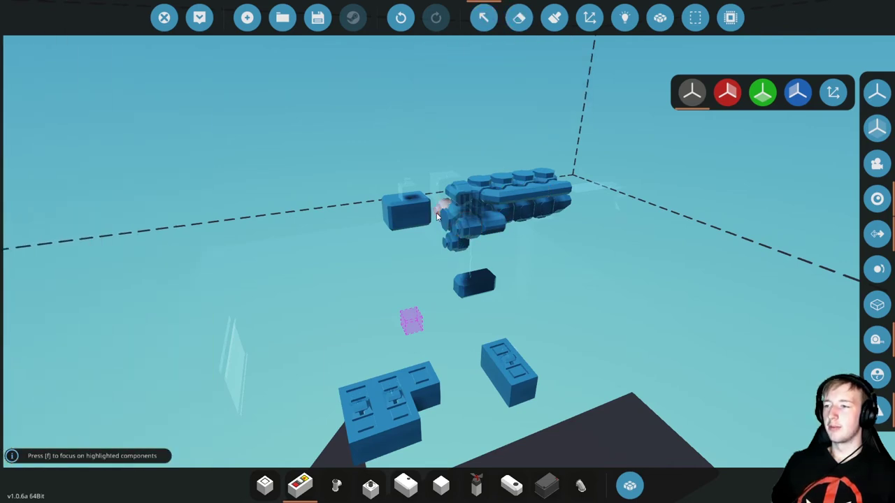
pyautogui.click(448, 222)
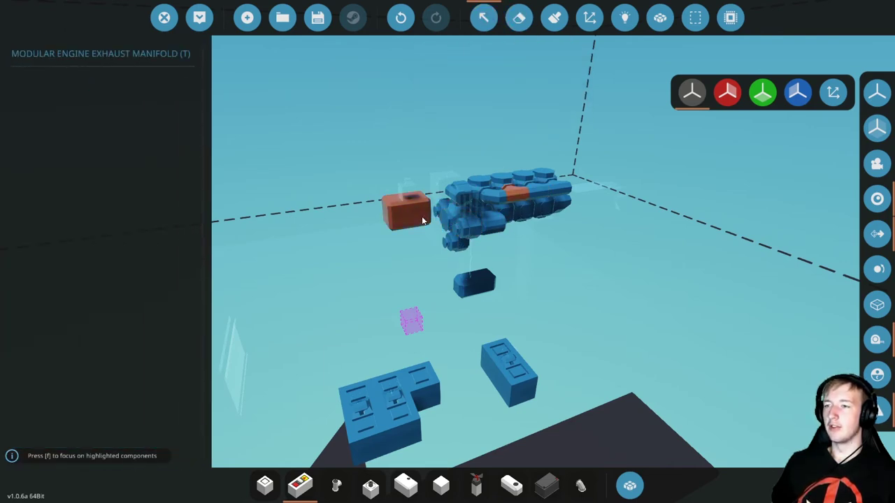
pyautogui.click(517, 137)
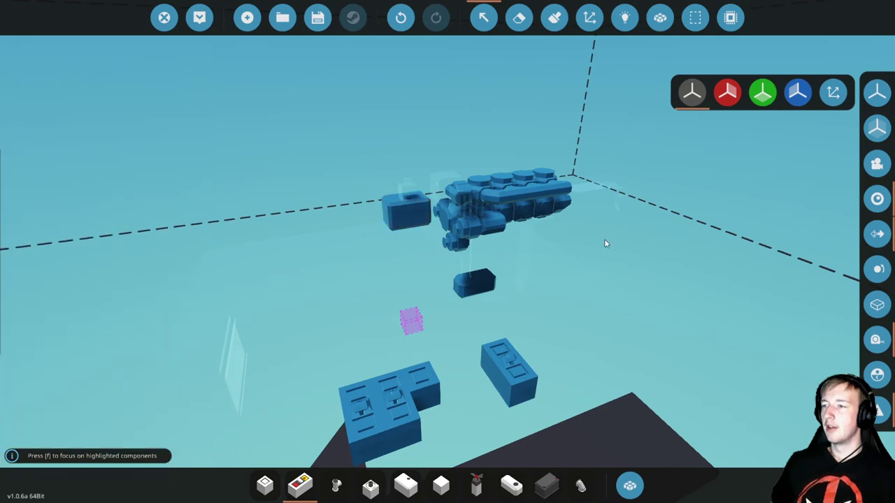
pyautogui.click(391, 210)
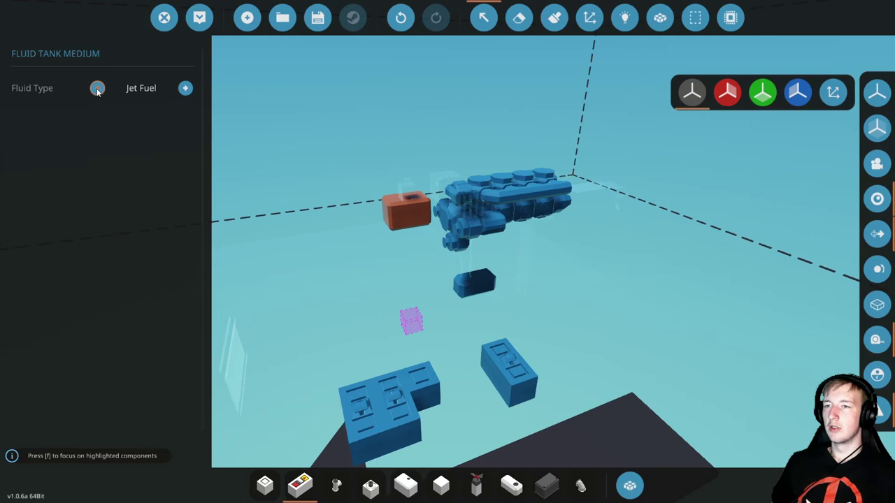
pyautogui.click(222, 124)
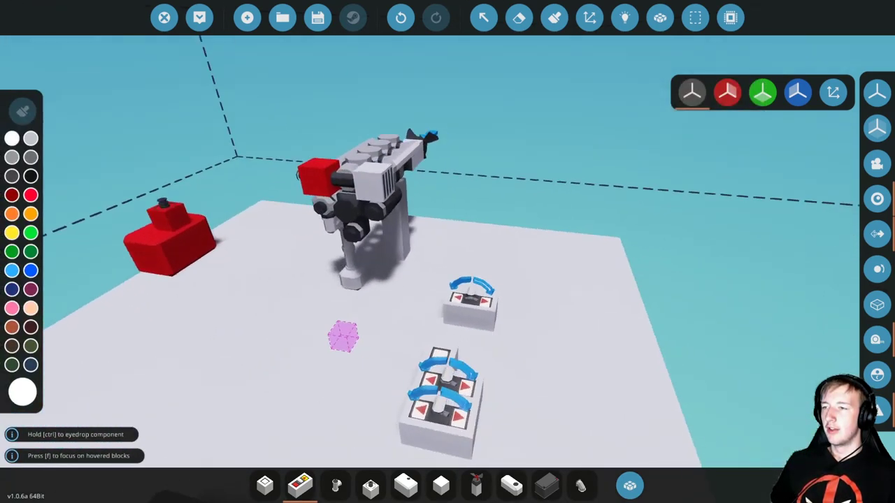
# Examine the number and on/off logic nodes of the engine's starter, alternator and fluid pump
pyautogui.press('s')
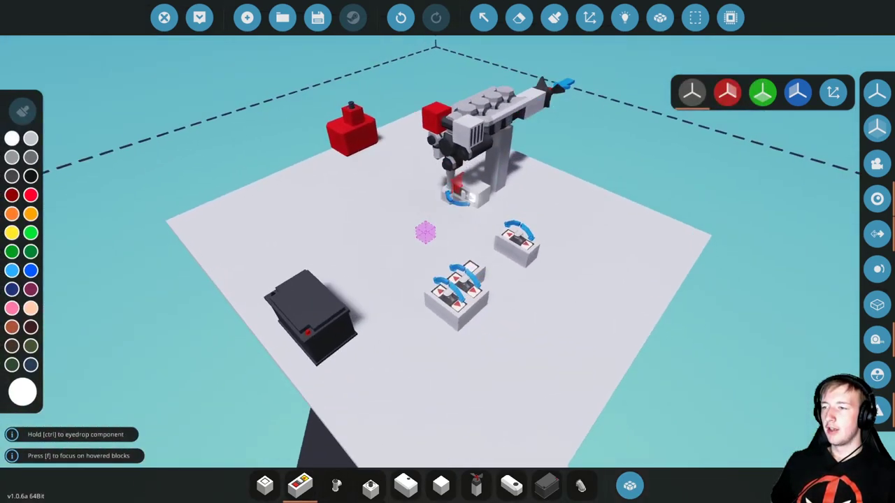
pyautogui.press('w')
pyautogui.moveTo(384, 146); pyautogui.dragTo(385, 146)
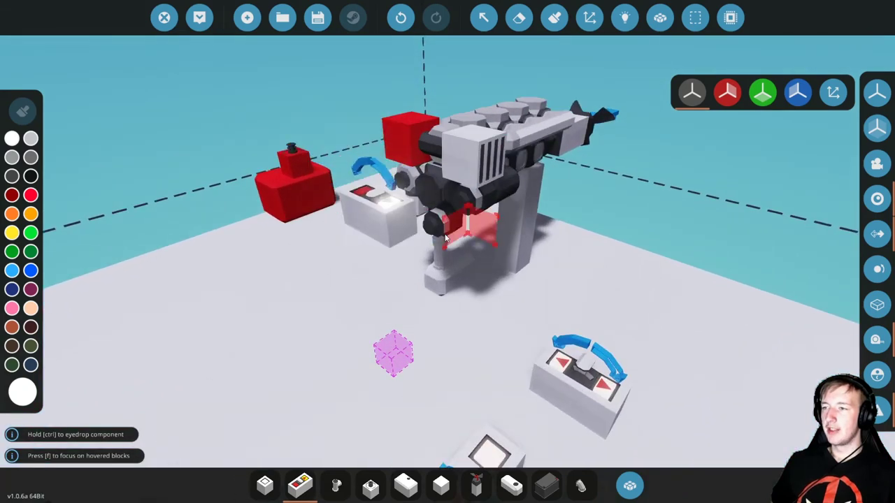
pyautogui.click(624, 17)
pyautogui.click(18, 163)
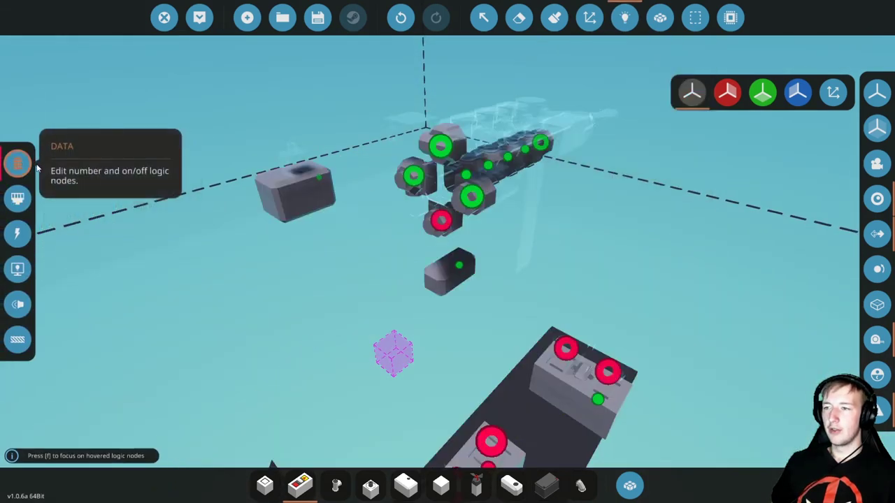
pyautogui.press('w')
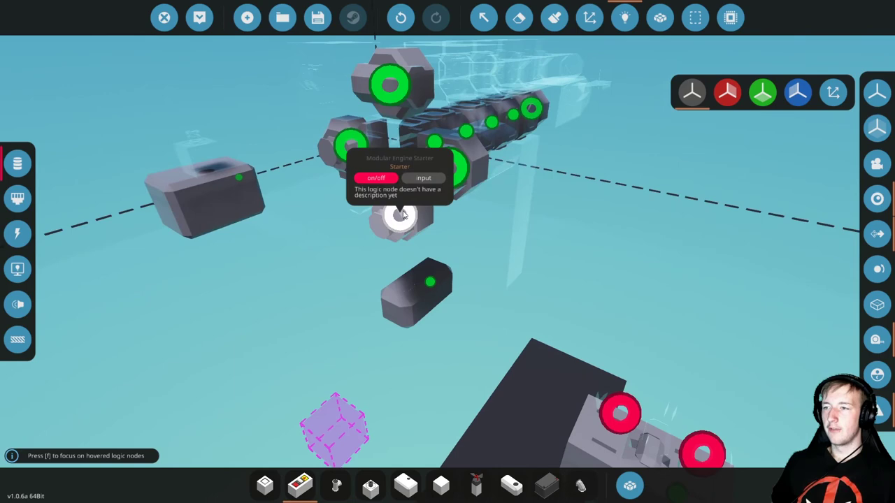
pyautogui.moveTo(438, 182)
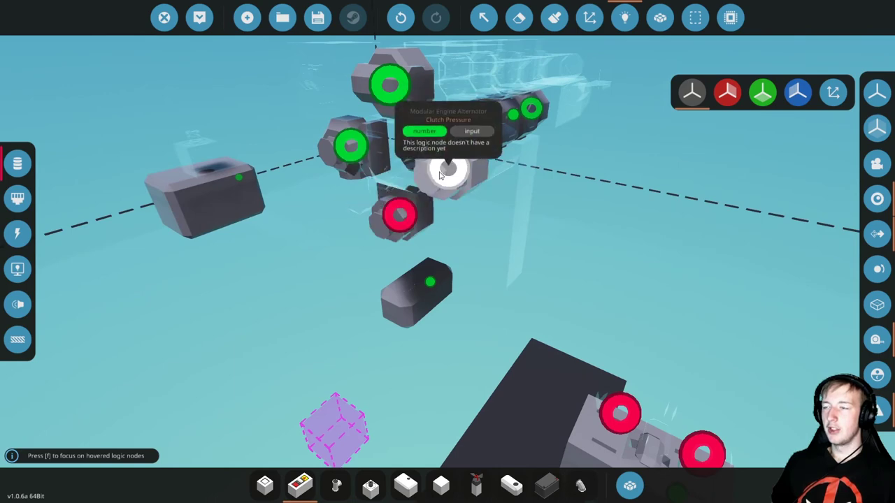
pyautogui.moveTo(396, 105)
pyautogui.moveTo(353, 147)
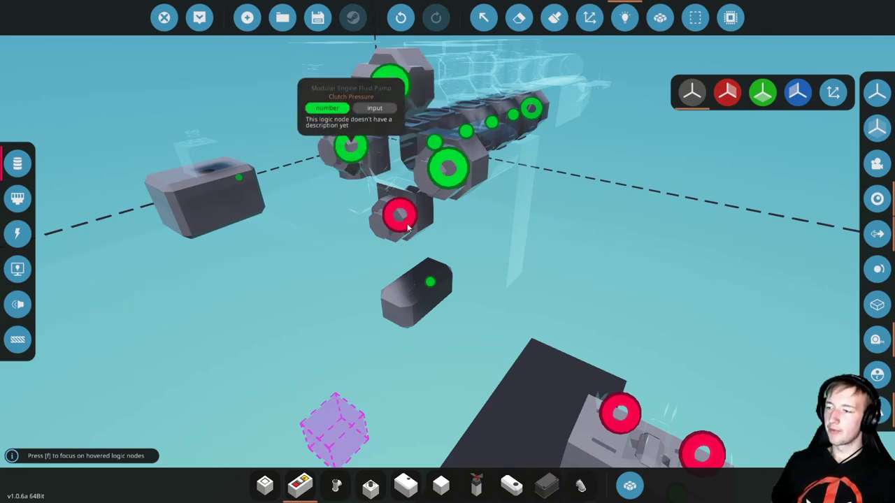
# Place a fourth throttle lever beside the third one and wire its electric node to the battery
pyautogui.click(301, 485)
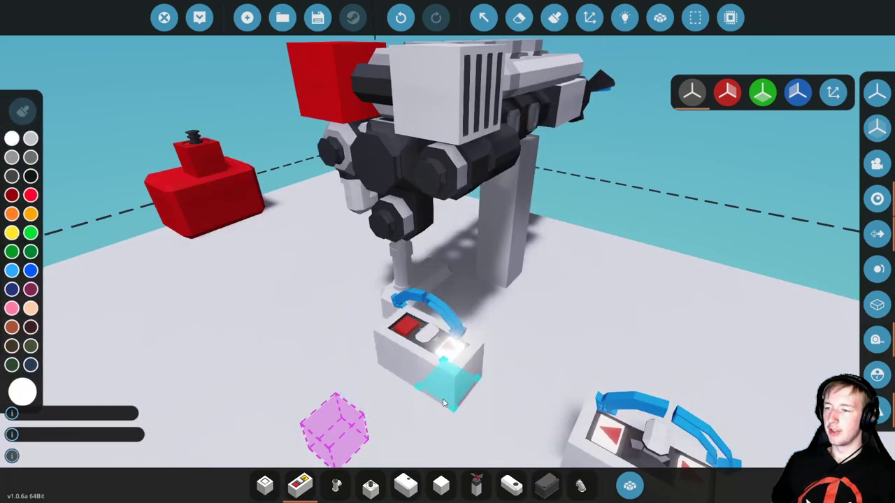
pyautogui.moveTo(625, 374); pyautogui.dragTo(430, 333)
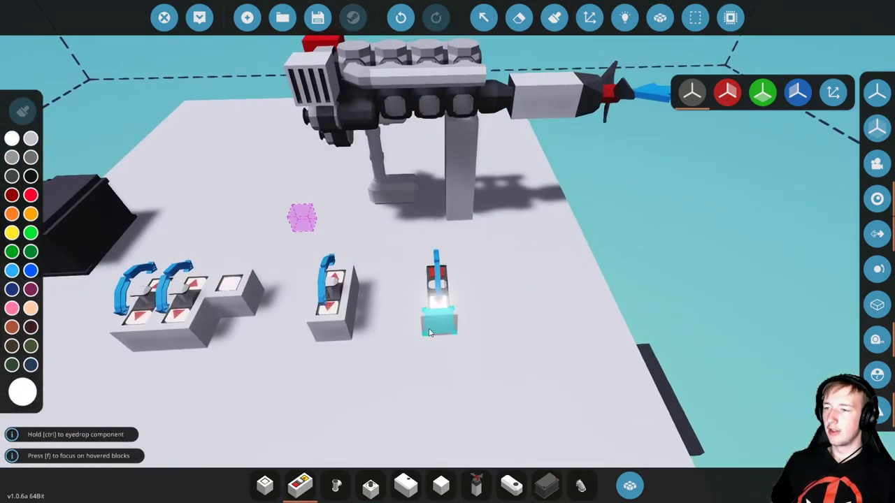
pyautogui.click(412, 334)
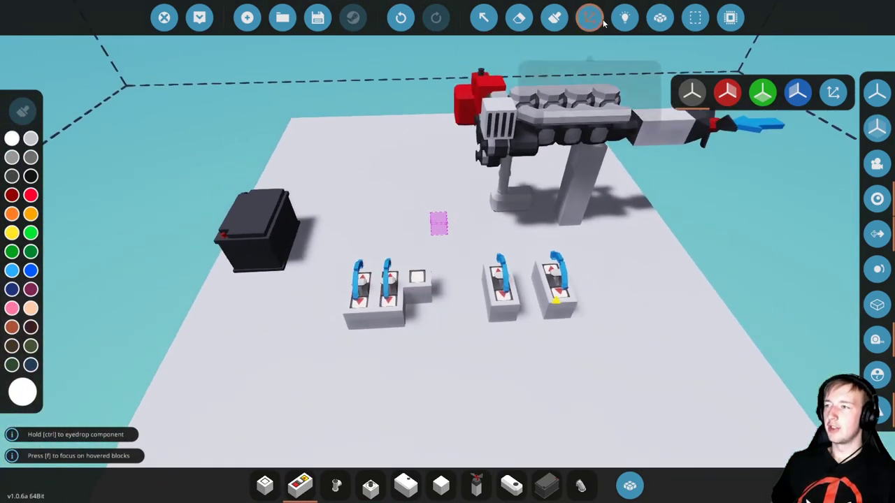
pyautogui.click(589, 17)
pyautogui.click(17, 233)
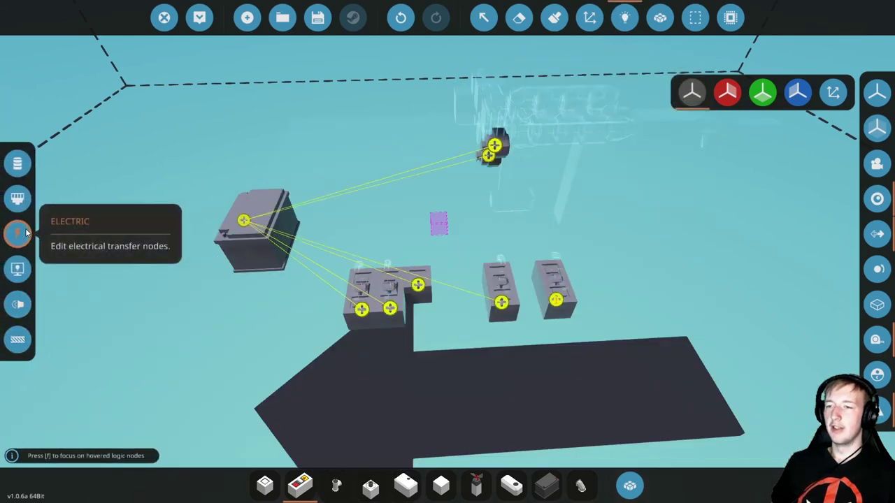
pyautogui.moveTo(243, 219); pyautogui.dragTo(555, 299)
pyautogui.click(629, 486)
pyautogui.click(629, 485)
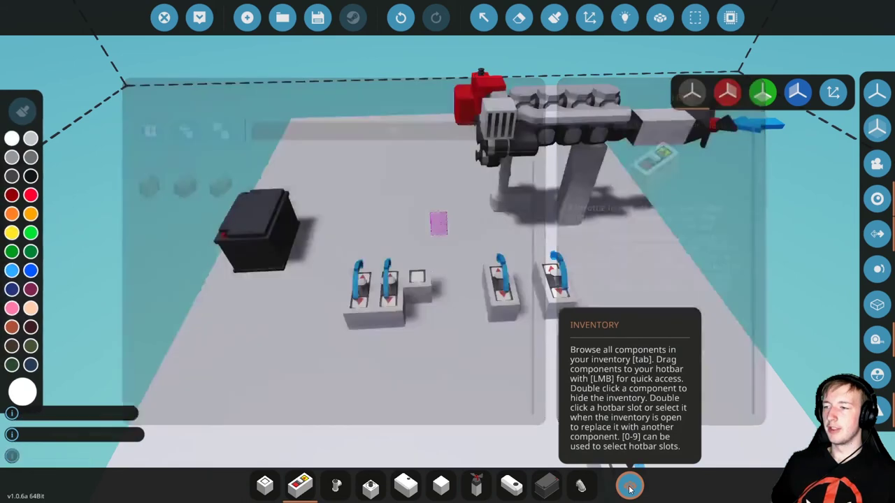
pyautogui.click(624, 17)
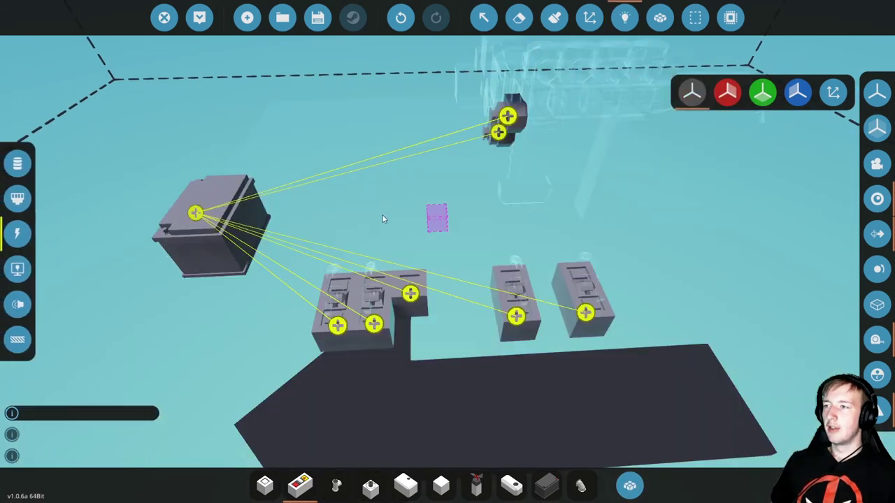
# Link the button to the engine's starter and the two paired throttle levers to the top manifold node and the node at the crankshaft's propeller end
pyautogui.click(18, 163)
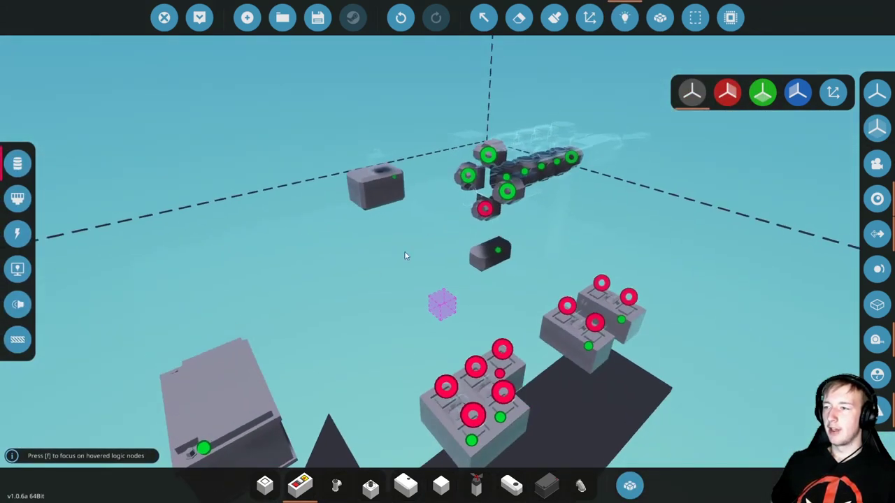
pyautogui.press('s')
pyautogui.press('d')
pyautogui.moveTo(486, 213); pyautogui.dragTo(375, 266)
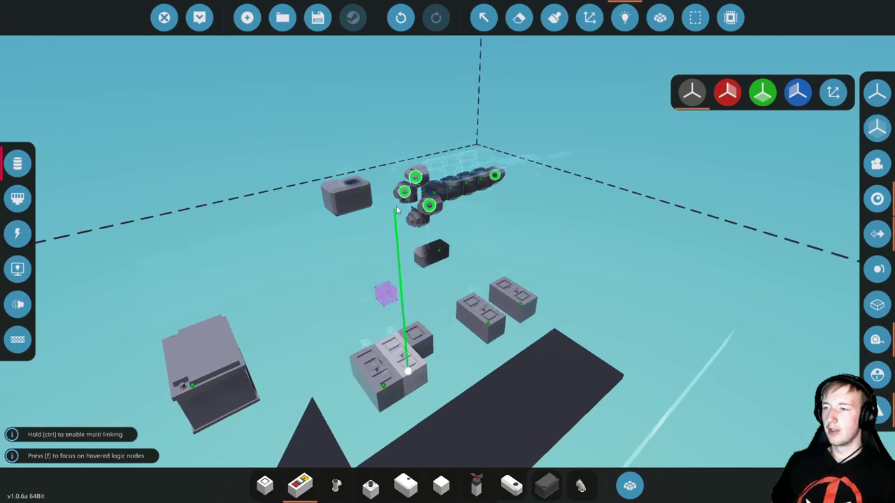
pyautogui.moveTo(397, 207); pyautogui.dragTo(416, 178)
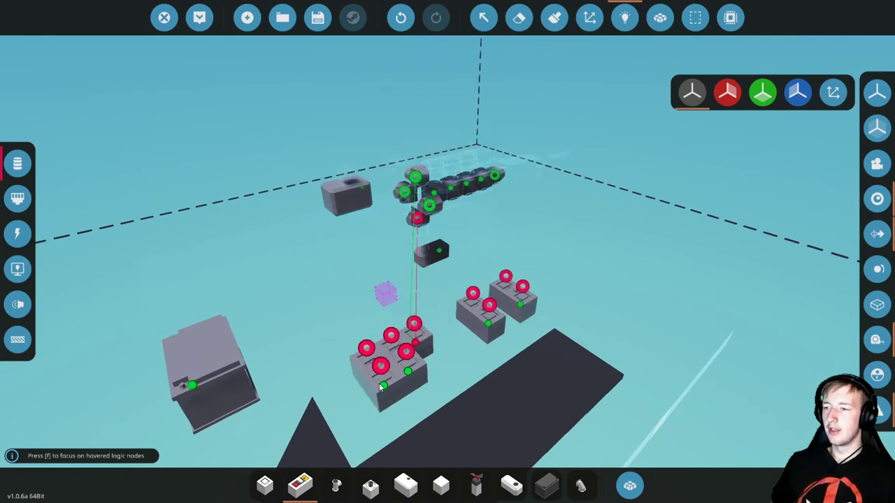
pyautogui.moveTo(380, 386); pyautogui.dragTo(495, 175)
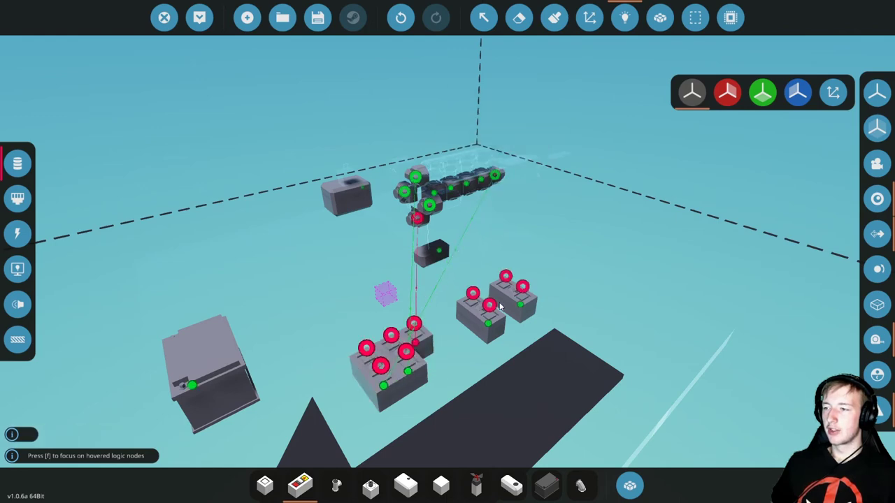
# Link the third and fourth throttle levers to the fluid pump's Clutch Pressure input and the alternator's number input
pyautogui.moveTo(488, 321); pyautogui.dragTo(521, 304)
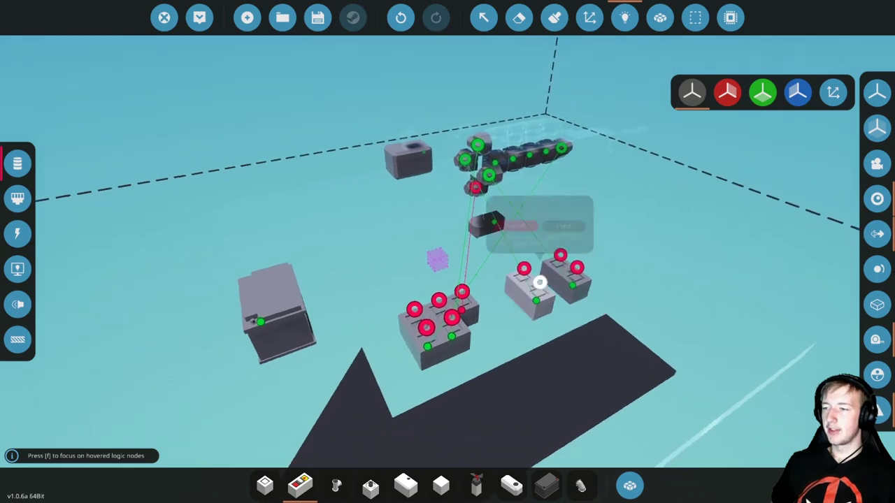
pyautogui.press('w')
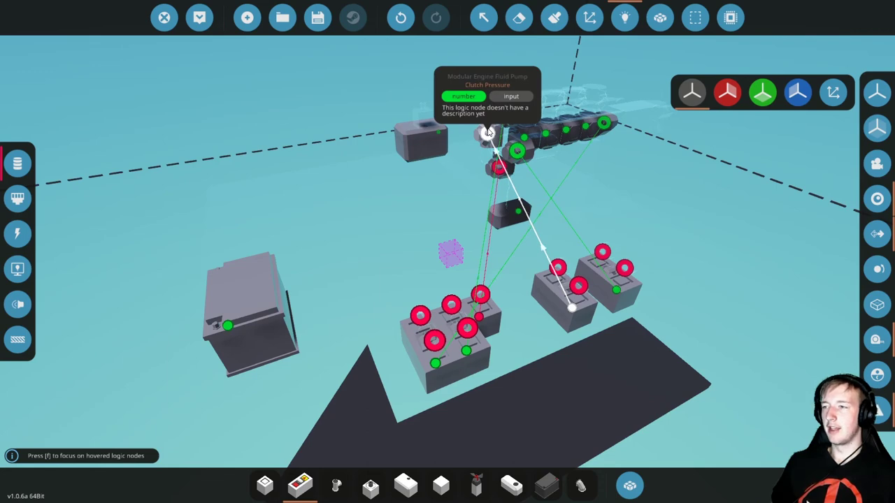
pyautogui.press('d')
pyautogui.press('w')
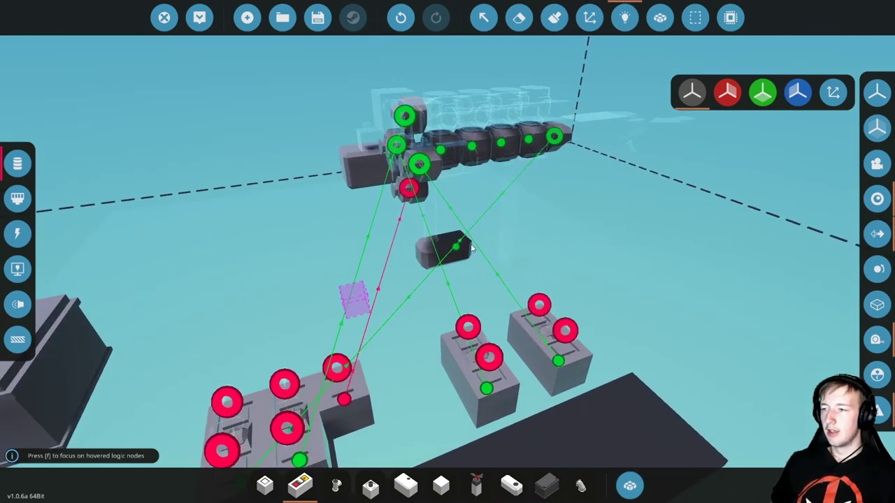
# Examine the finished logic links between the controls and the engine from several angles, including the electrical wiring
pyautogui.rightClick(377, 266)
pyautogui.press('s')
pyautogui.press('a')
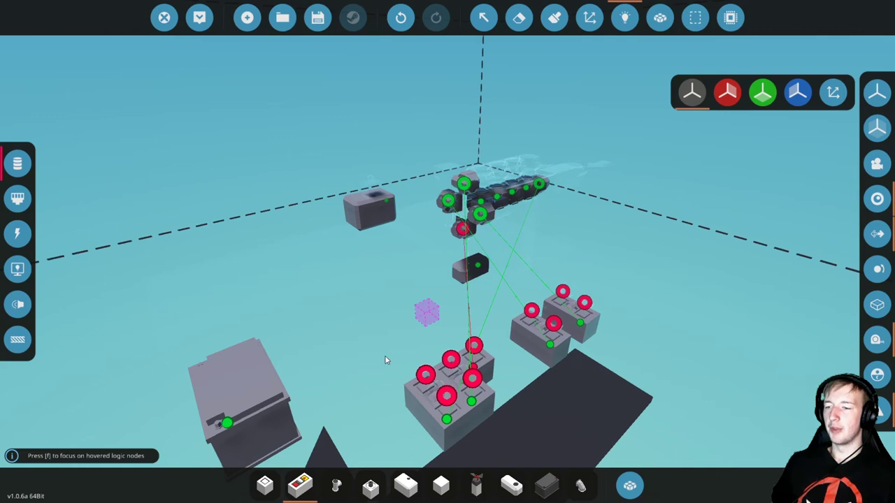
pyautogui.rightClick(344, 274)
pyautogui.press('s')
pyautogui.press('d')
pyautogui.press('w')
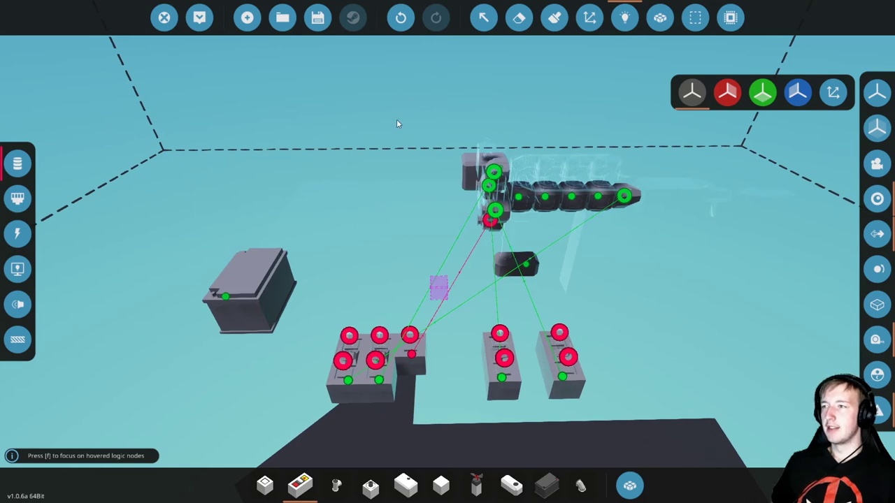
pyautogui.click(18, 303)
pyautogui.click(20, 225)
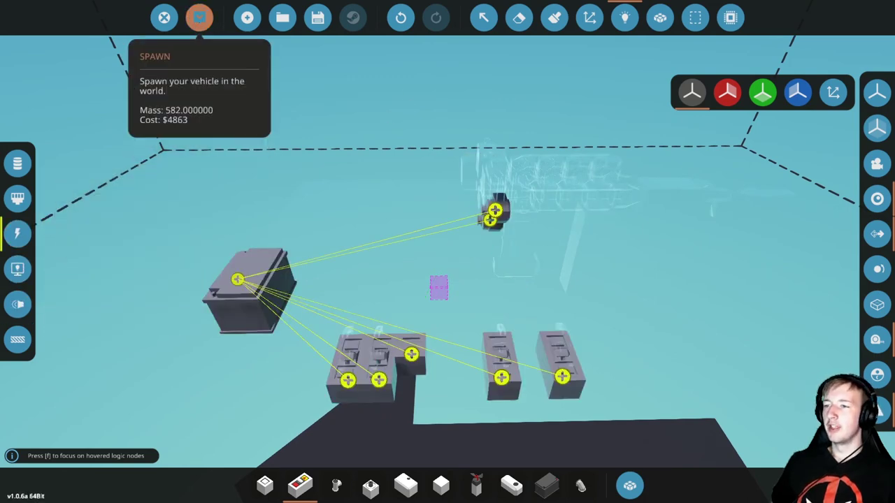
# Spawn the vehicle in the world and walk up to the hose connection on the engine
pyautogui.click(199, 17)
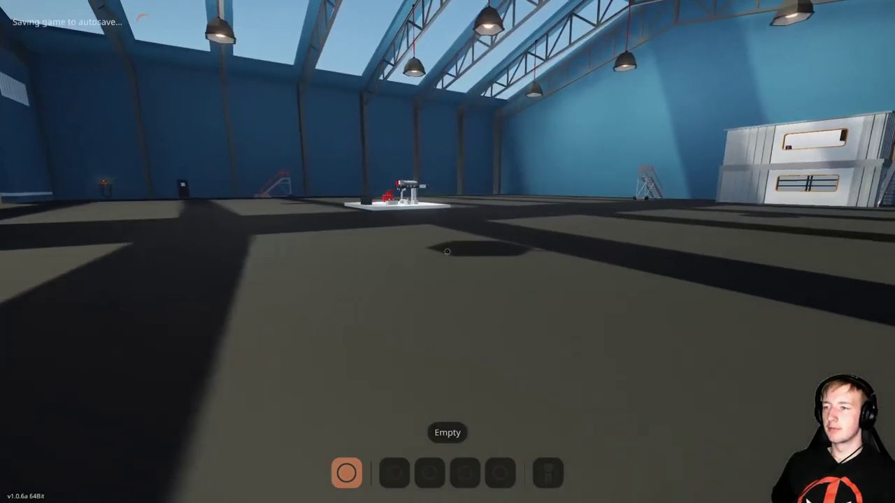
pyautogui.press('w')
pyautogui.press('w')
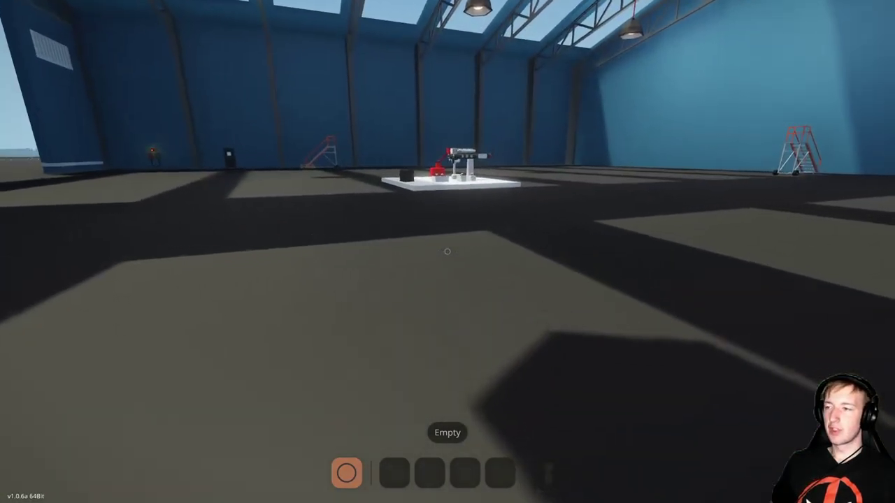
pyautogui.press('w')
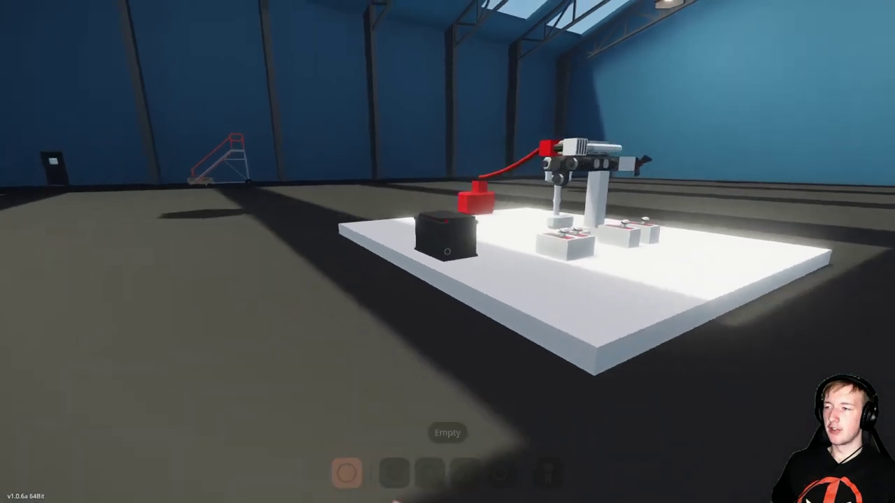
pyautogui.press('w')
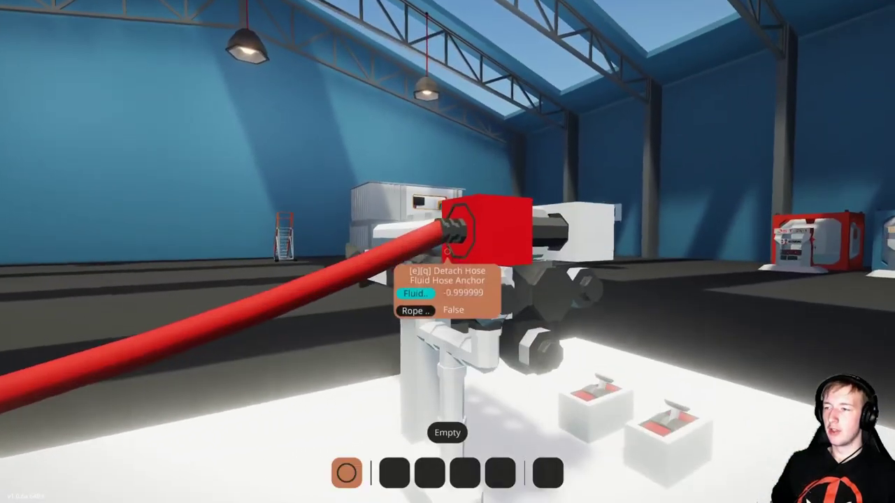
# Detach the hose from the engine's fluid hose anchor and attach it back to the same anchor
pyautogui.press('e')
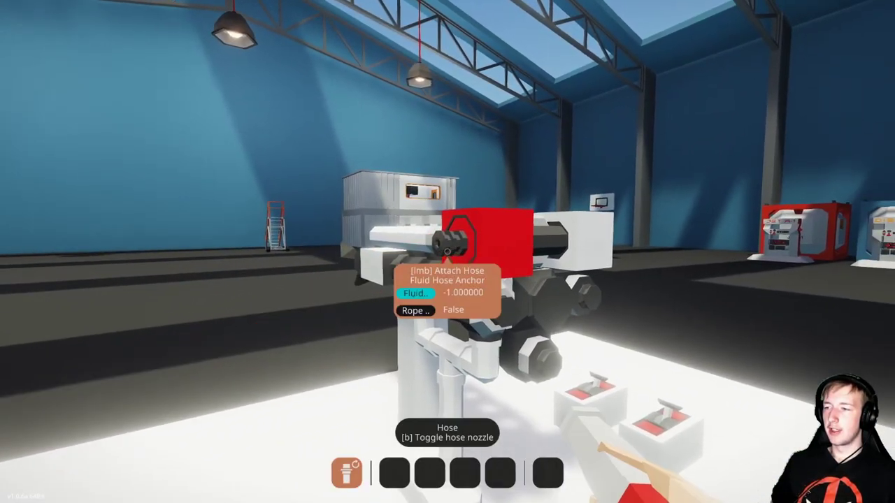
pyautogui.press('s')
pyautogui.press('w')
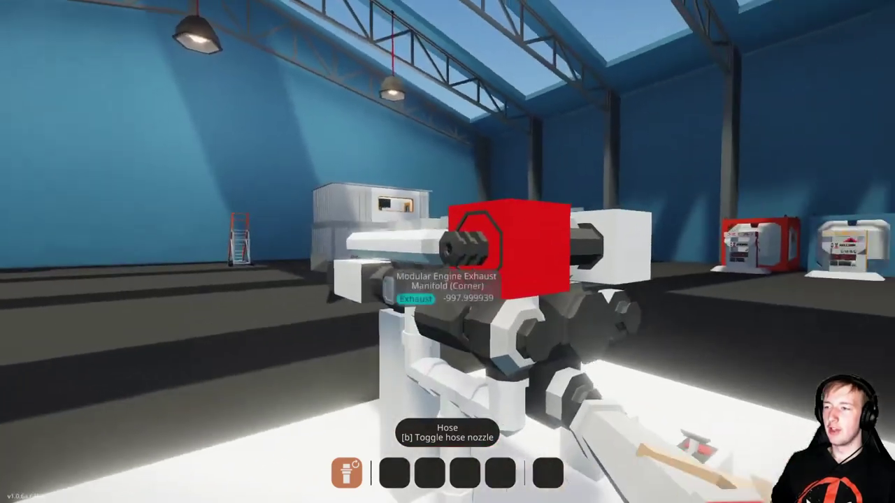
pyautogui.press('e')
# Detach the hose from the red fluid tank and attach its free end to the winch of the diesel station
pyautogui.press('s')
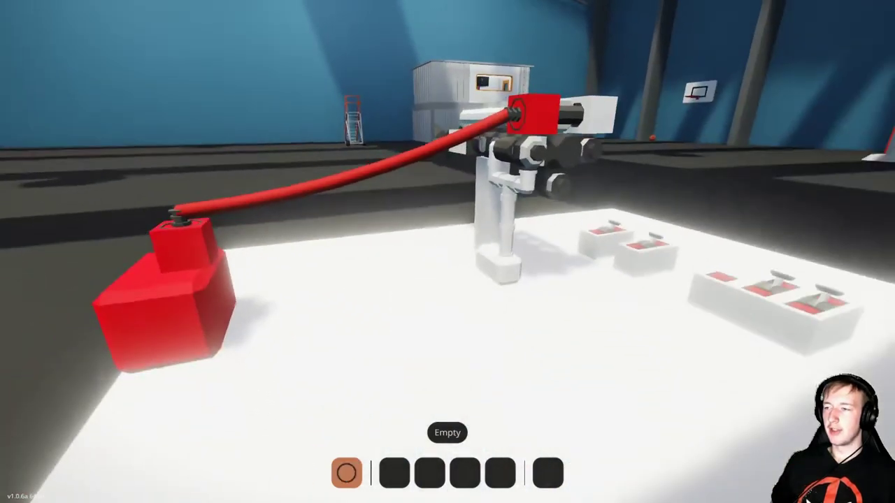
pyautogui.press('w')
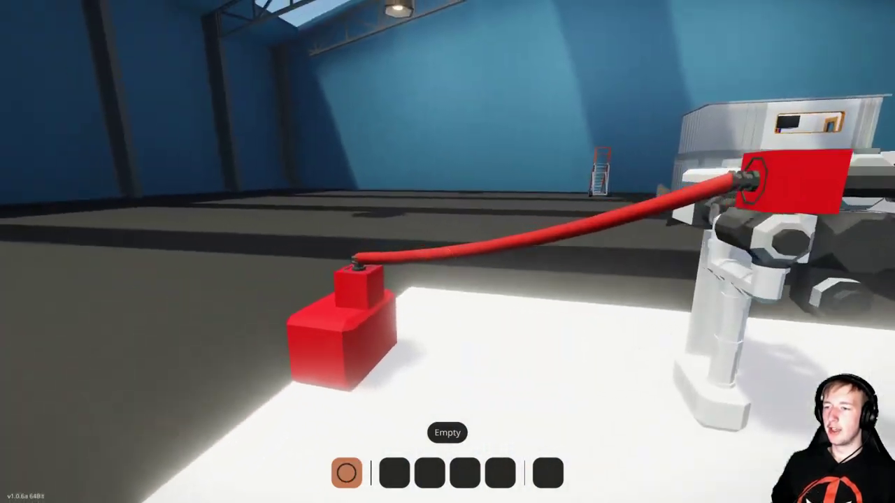
pyautogui.press('w')
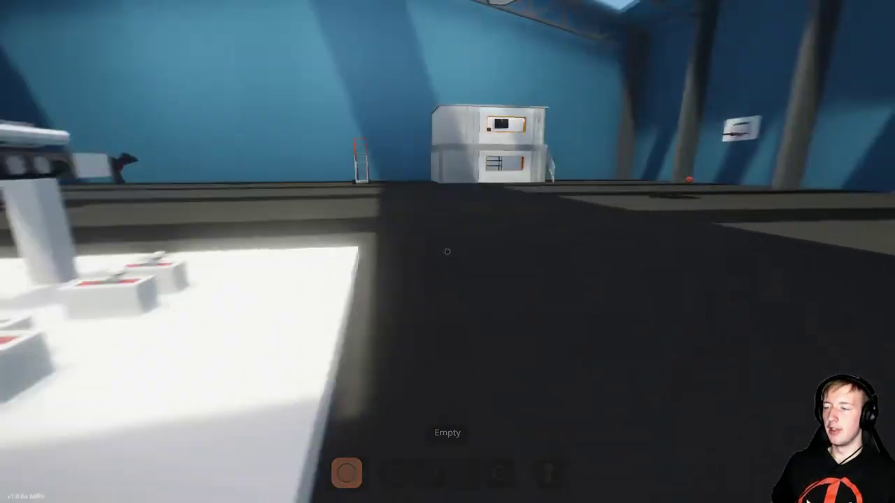
pyautogui.press('a')
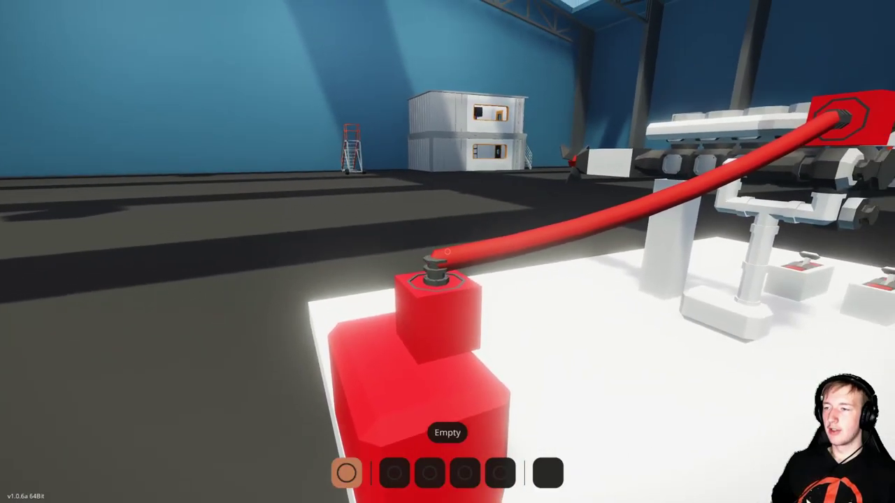
pyautogui.press('e')
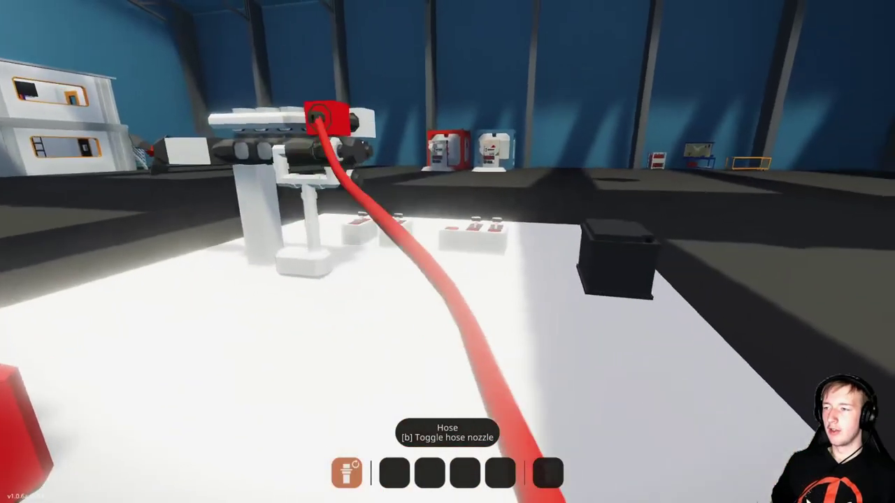
pyautogui.press('w')
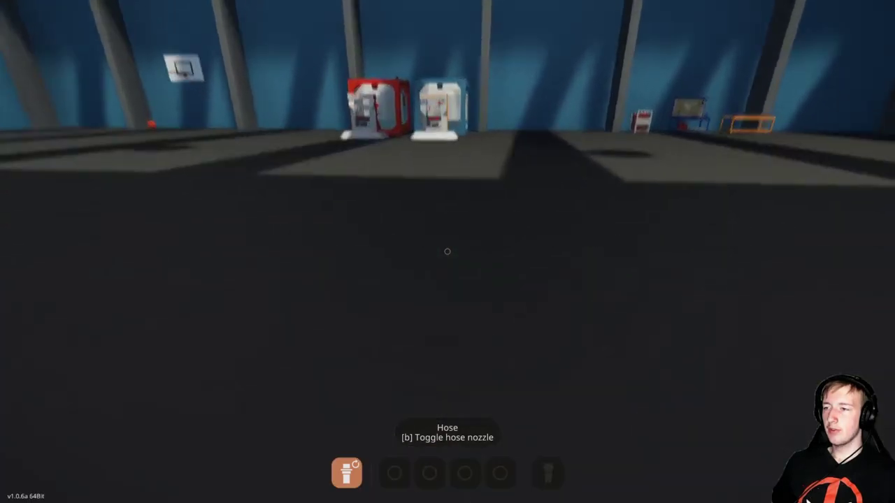
pyautogui.press('w')
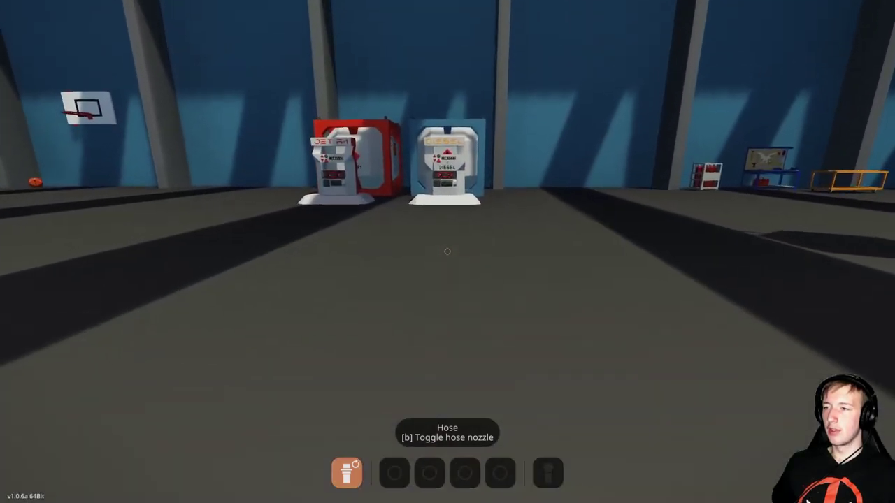
pyautogui.press('w')
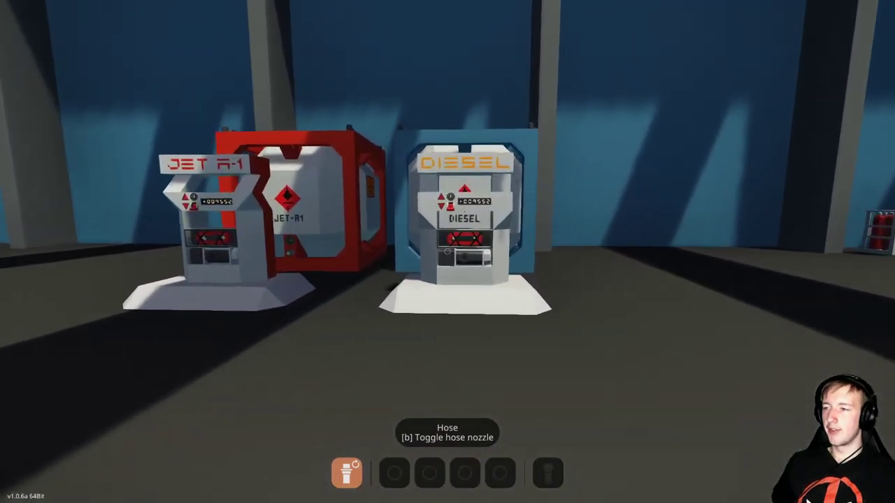
pyautogui.press('w')
pyautogui.press('q')
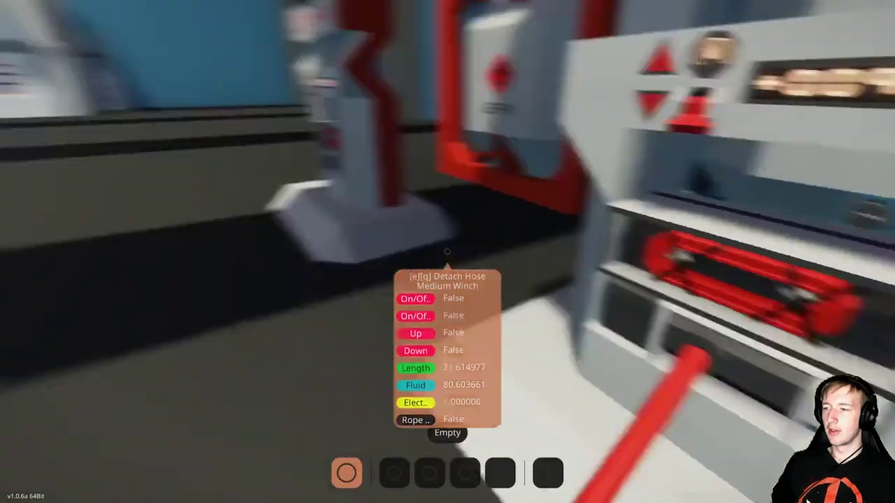
# Follow the hose to the vehicle, return to the diesel station and toggle its Pump Reverse switch
pyautogui.press('w')
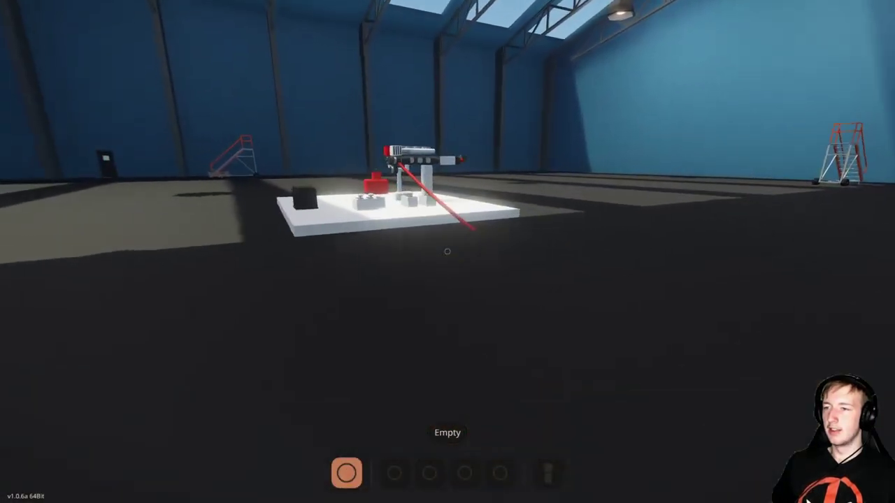
pyautogui.press('w')
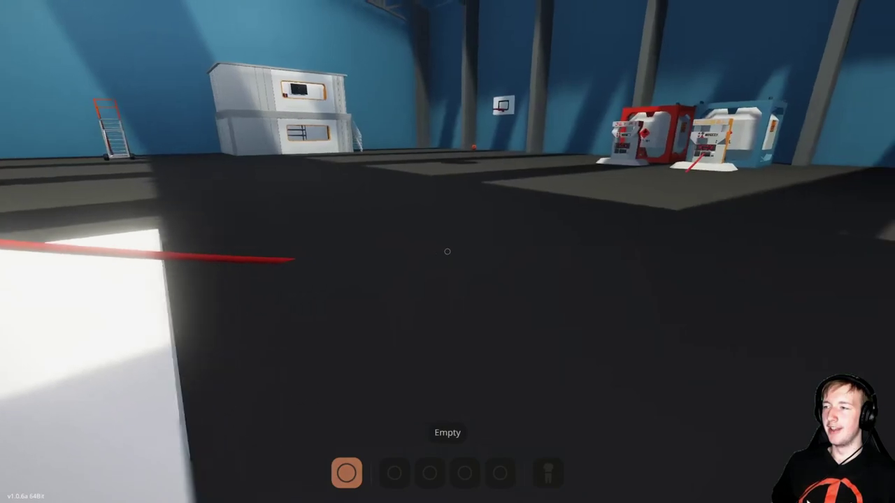
pyautogui.press('w')
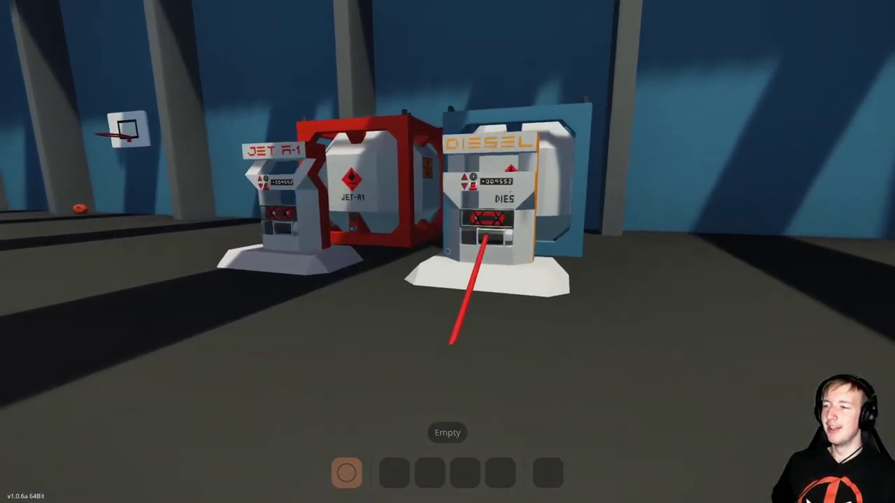
pyautogui.press('w')
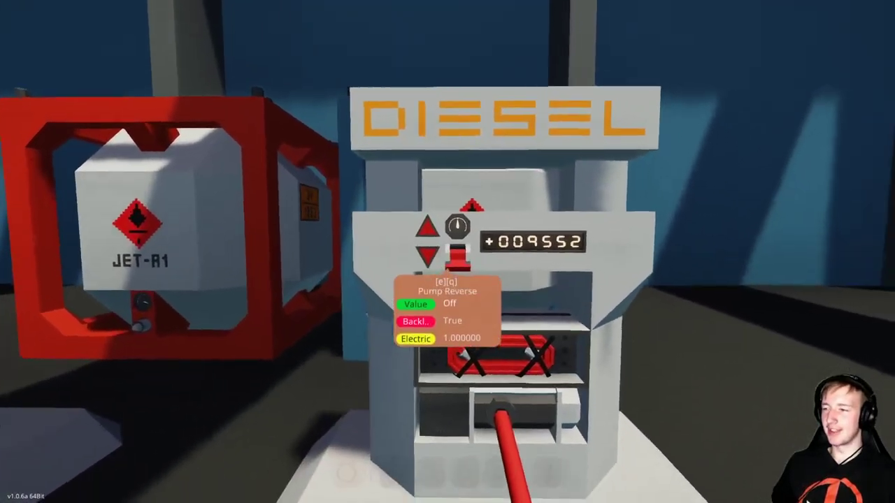
pyautogui.press('e')
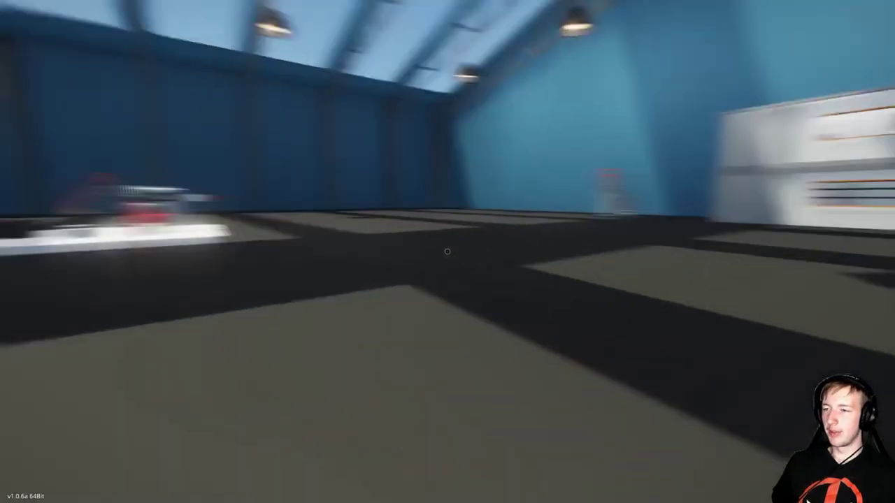
# Walk back to the vehicle's control group and start the engine using the push button and the adjacent throttle lever
pyautogui.press('w')
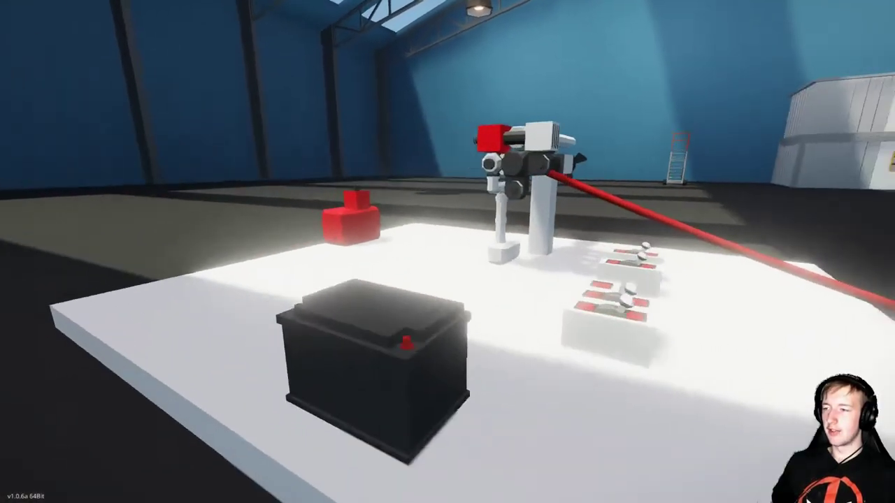
pyautogui.press('w')
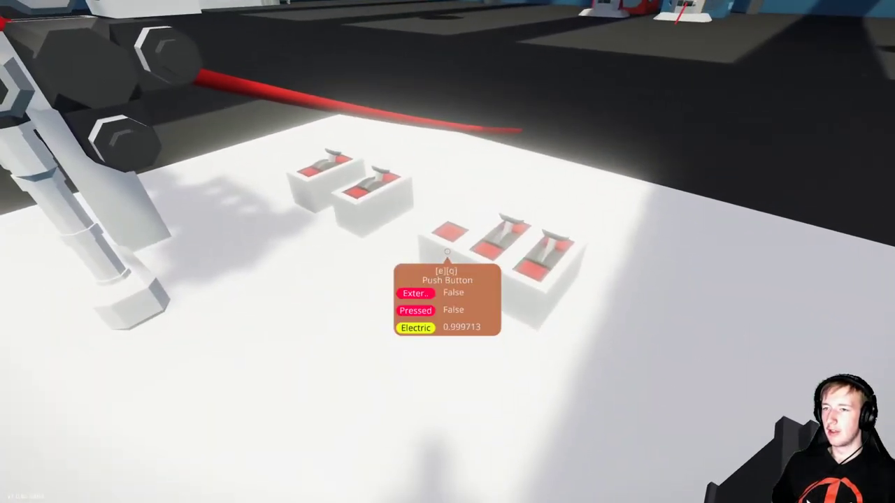
pyautogui.press('w')
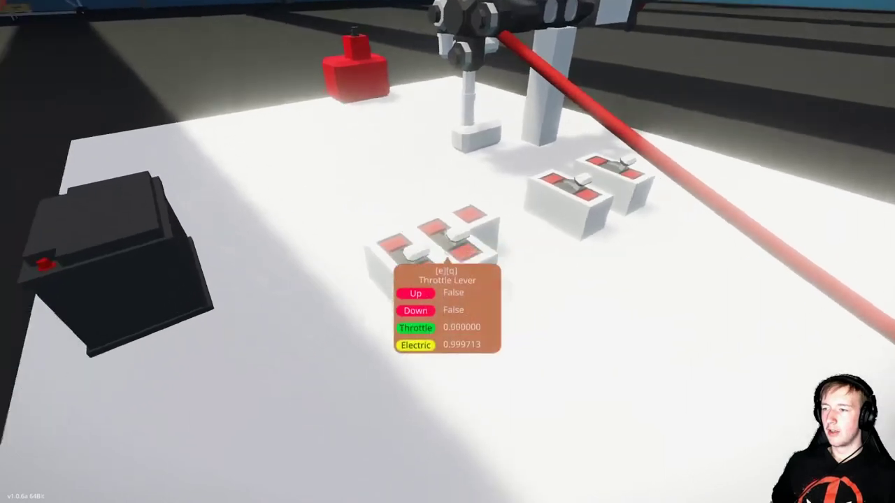
pyautogui.press('w')
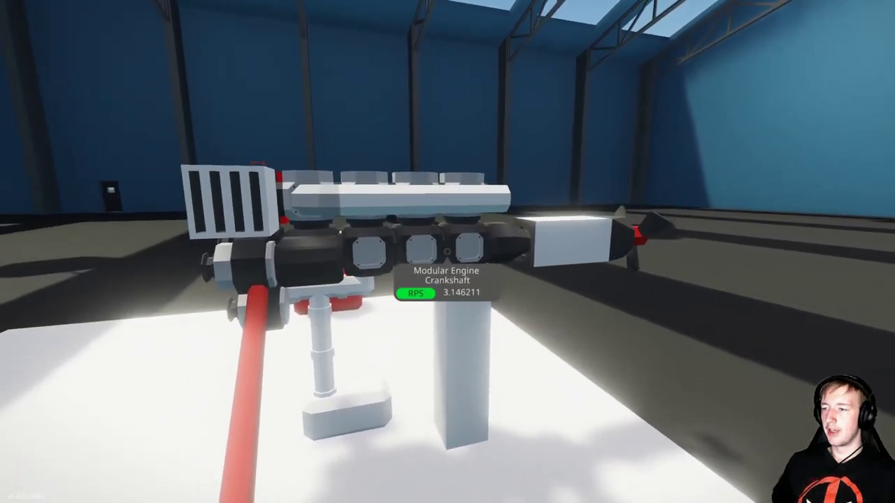
# Examine the engine's crankshaft speed, the small propeller's power, the alternator and the starter
pyautogui.press('s')
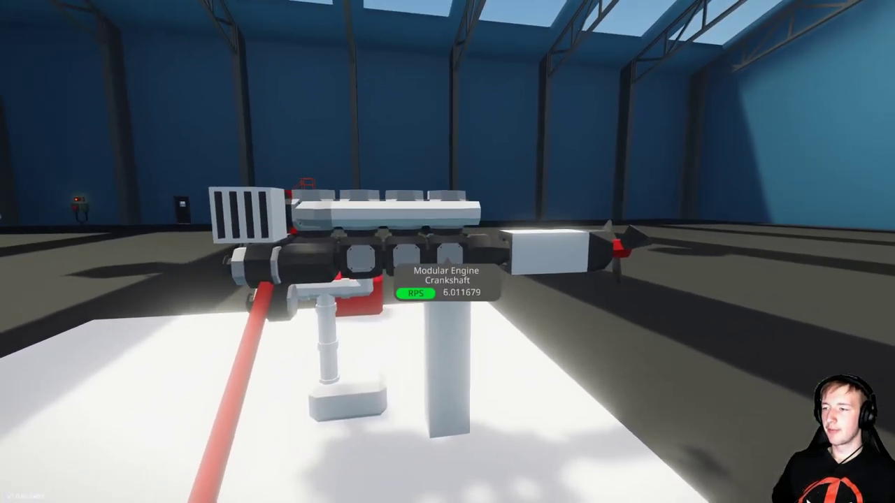
pyautogui.press('w')
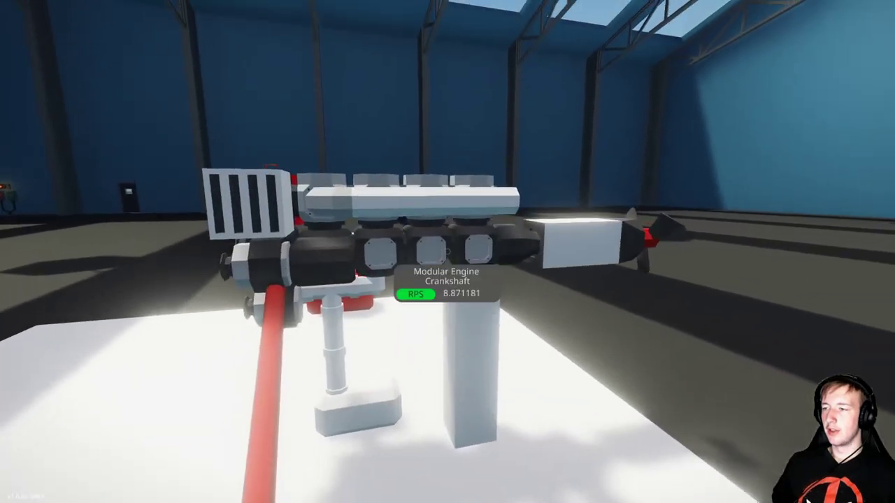
pyautogui.press('d')
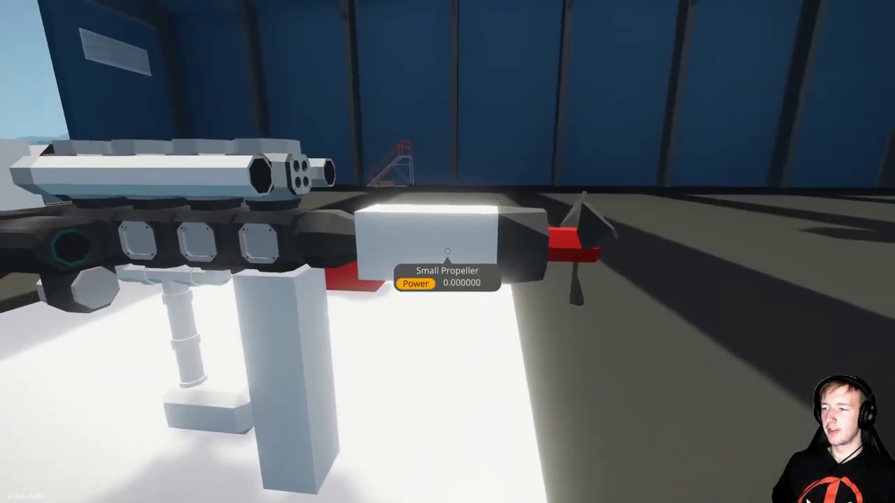
pyautogui.press('a')
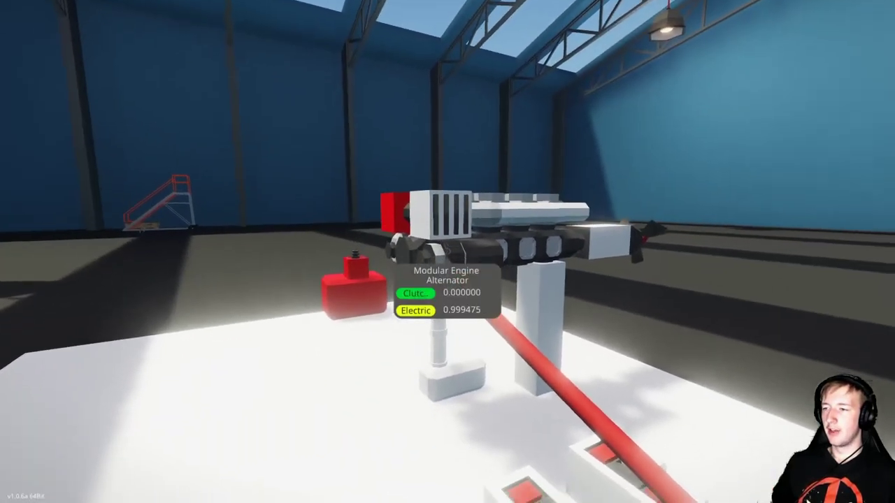
pyautogui.press('a')
pyautogui.press('d')
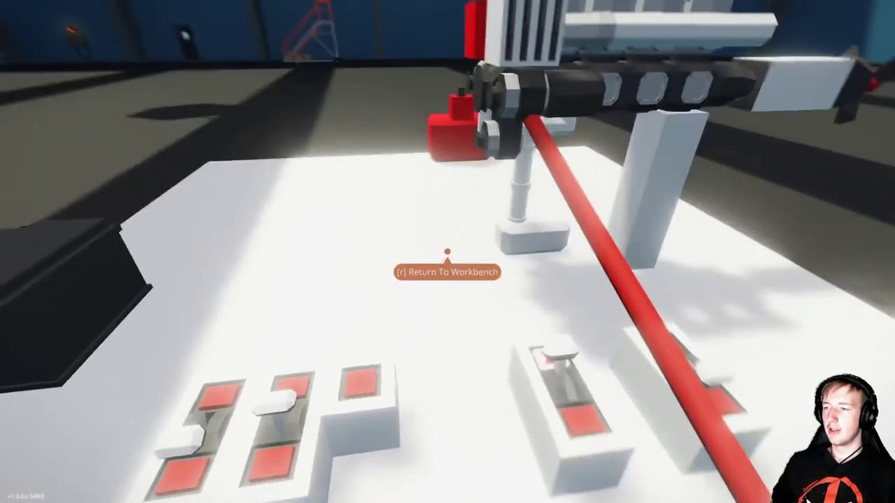
pyautogui.press('s')
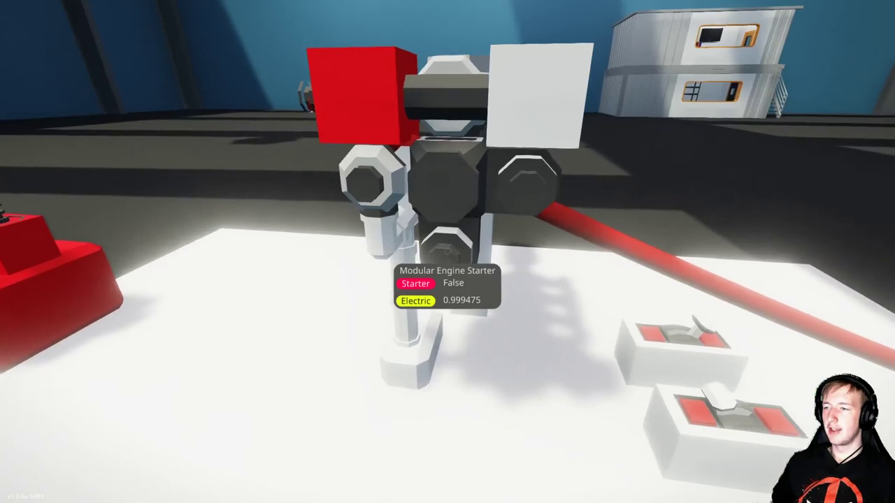
# Lower the throttle lever beside the engine and check the alternator's clutch value and the drive belt
pyautogui.press('a')
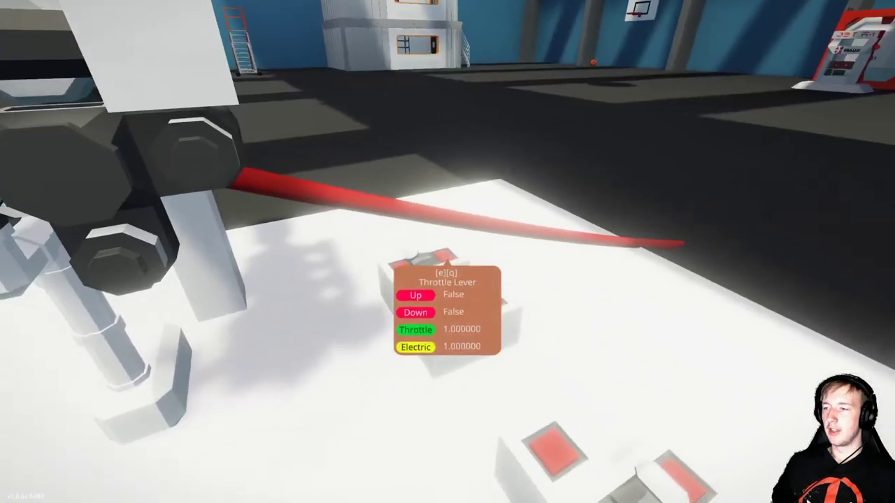
pyautogui.press('q')
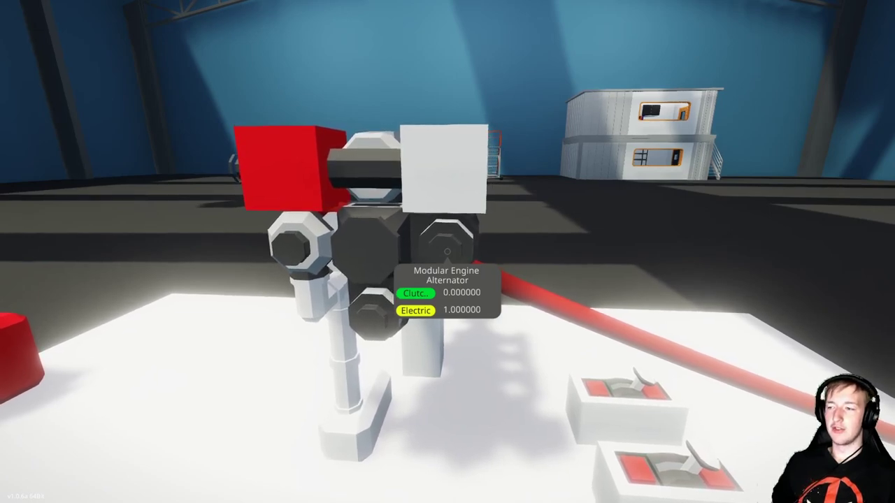
pyautogui.press('w')
pyautogui.press('s')
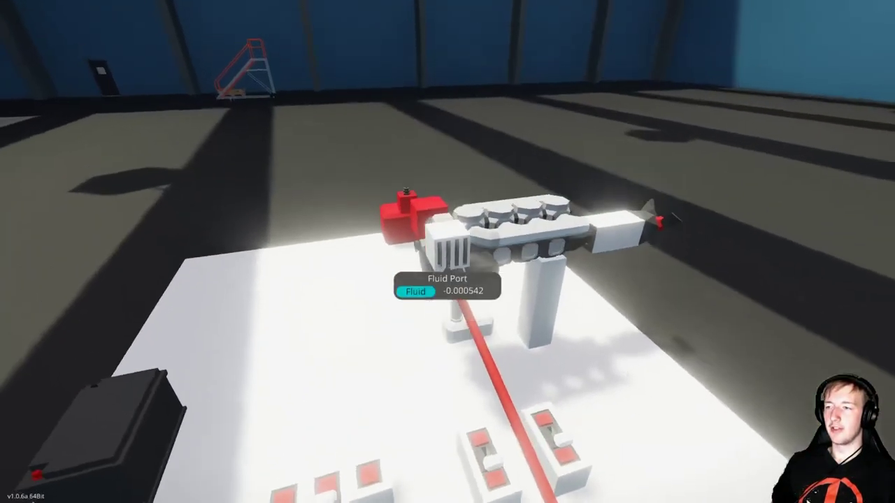
pyautogui.press('w')
pyautogui.press('a')
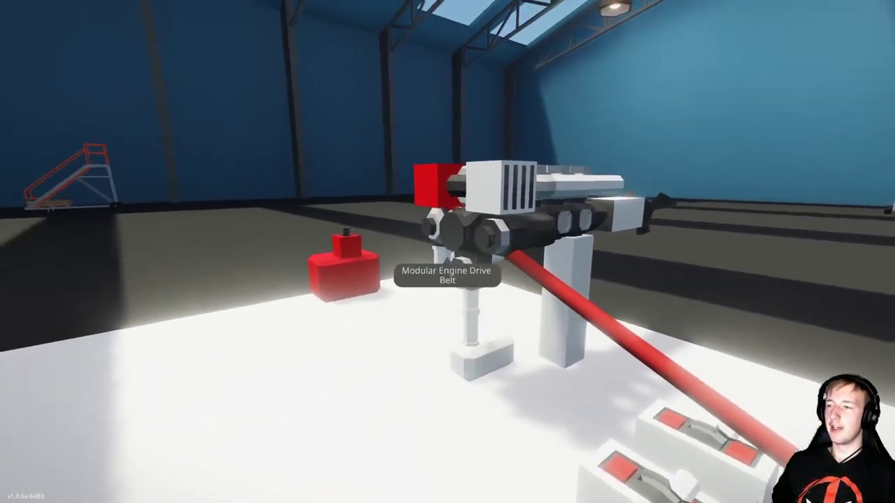
# Return to the control group and raise the throttle lever next to the push button to 1
pyautogui.press('d')
pyautogui.press('s')
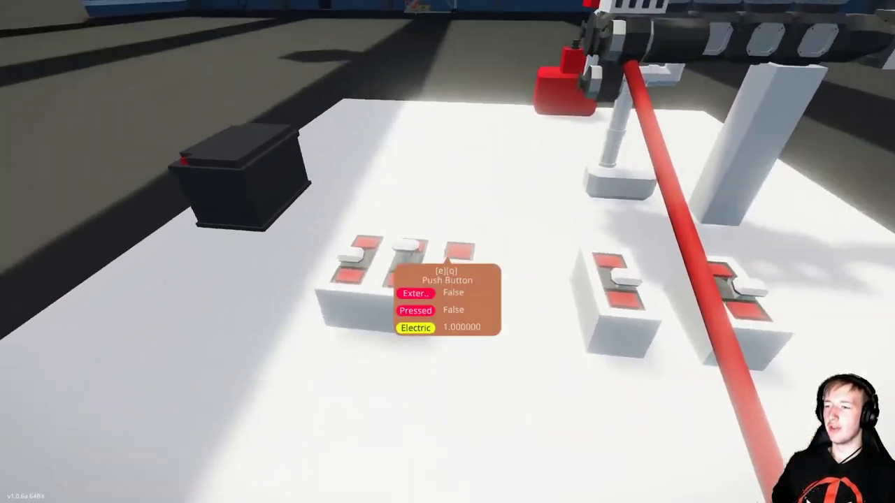
pyautogui.press('w')
pyautogui.press('a')
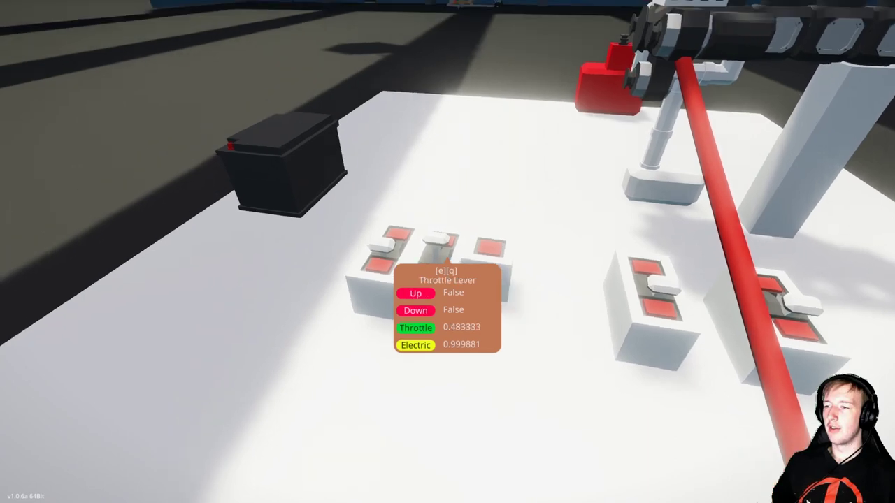
pyautogui.press('s')
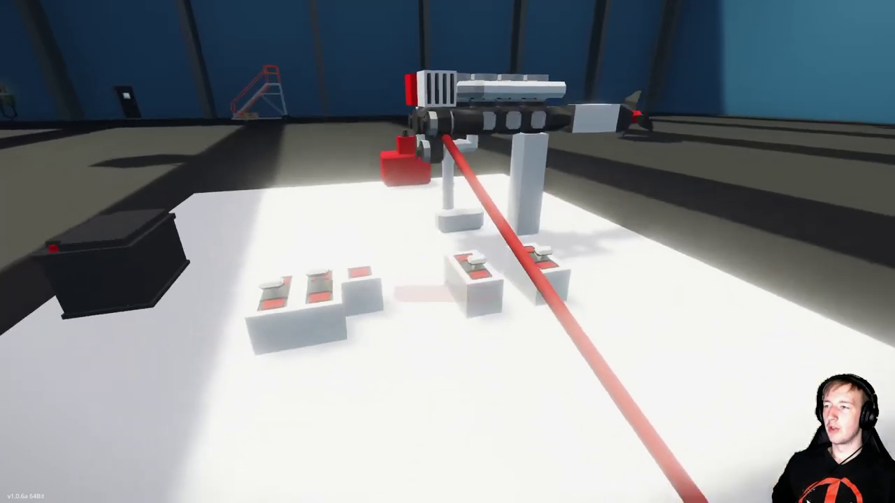
pyautogui.press('e')
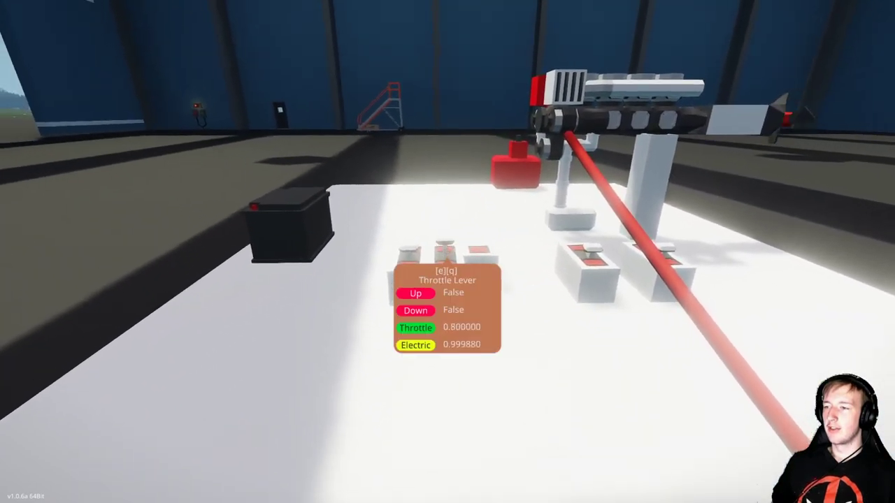
pyautogui.press('q')
pyautogui.press('w')
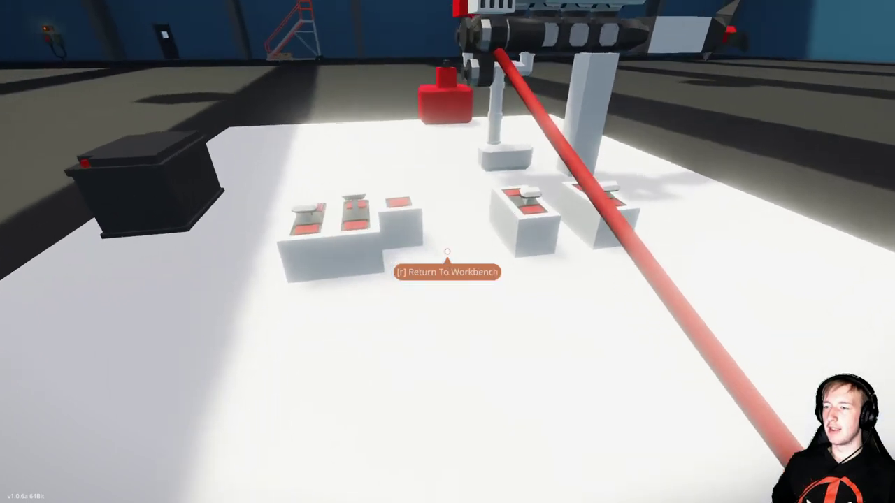
pyautogui.press('space')
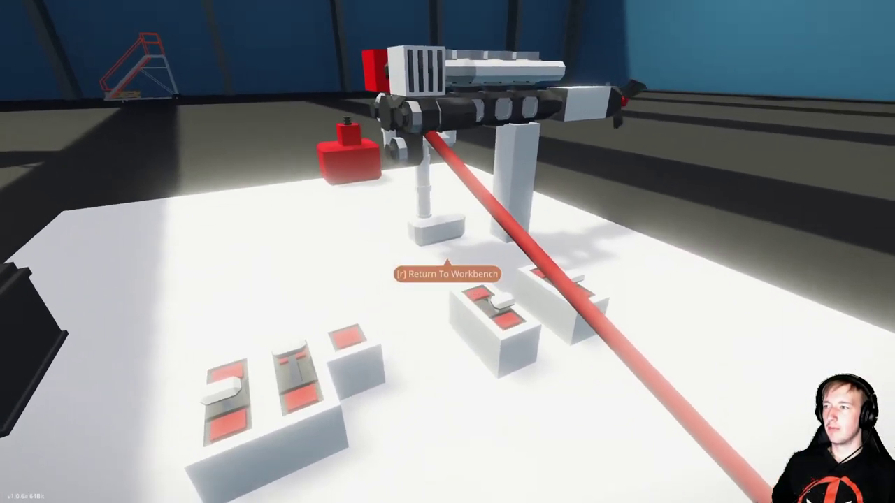
pyautogui.press('a')
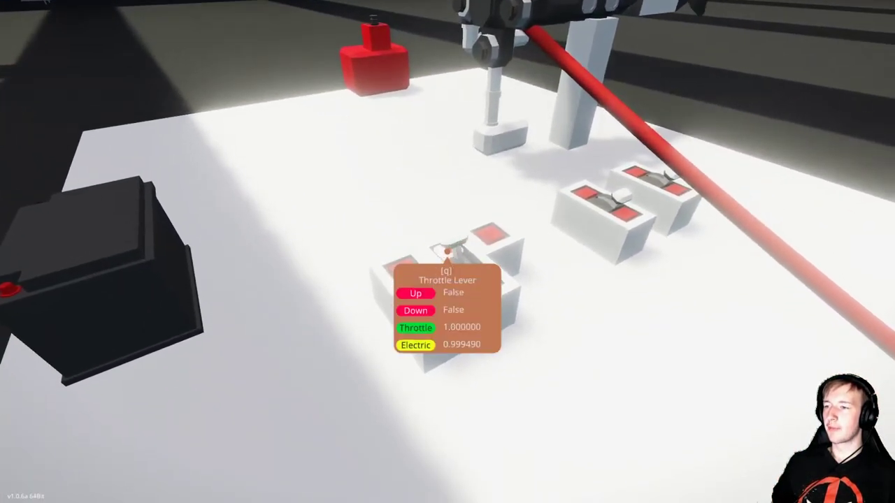
# Check the crankshaft's RPS and watch the propeller from several sides with the engine at full throttle
pyautogui.press('w')
pyautogui.press('d')
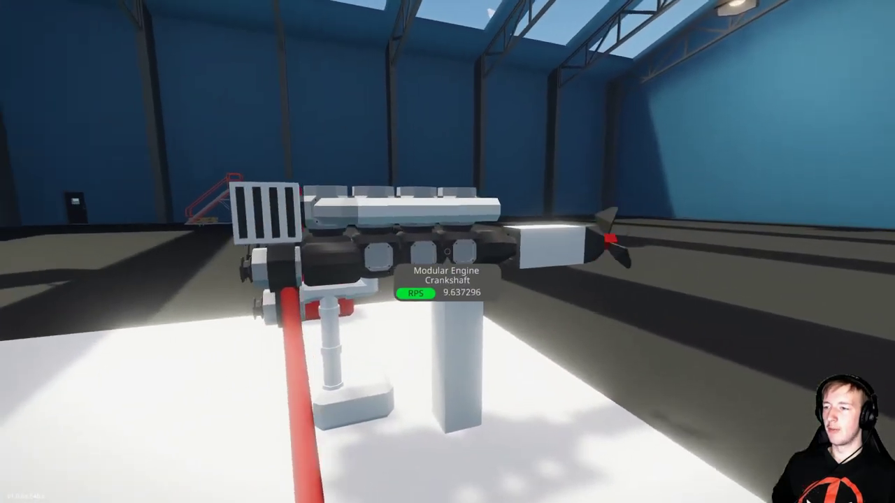
pyautogui.press('d')
pyautogui.press('w')
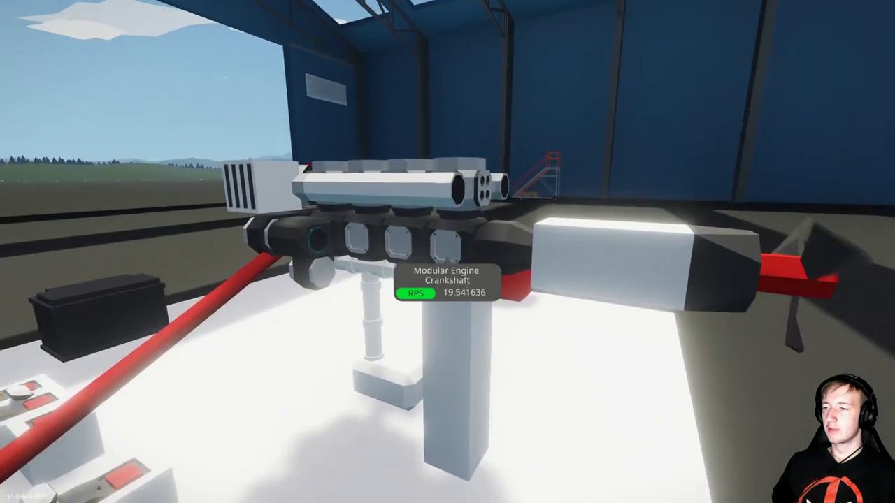
pyautogui.press('a')
pyautogui.press('w')
pyautogui.press('a')
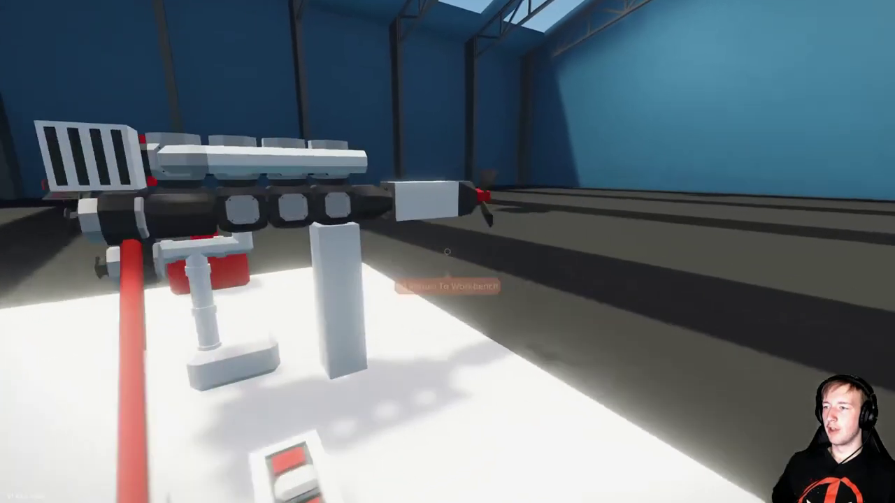
pyautogui.press('s')
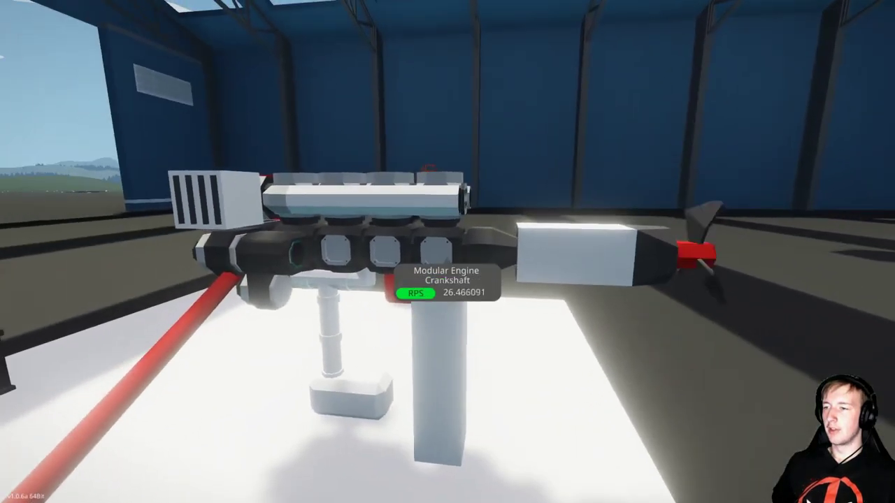